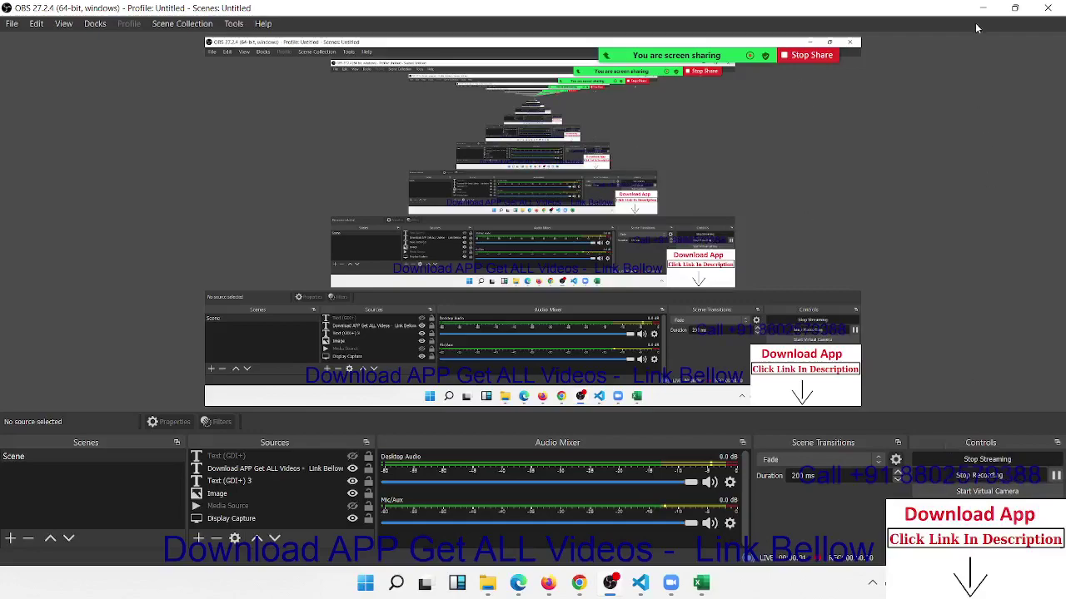
Minimize OBS Studio to bring the Excel Book1 workbook with the Sheet1 numbers into view
{"action": "left_click", "coordinate": [983, 8]}
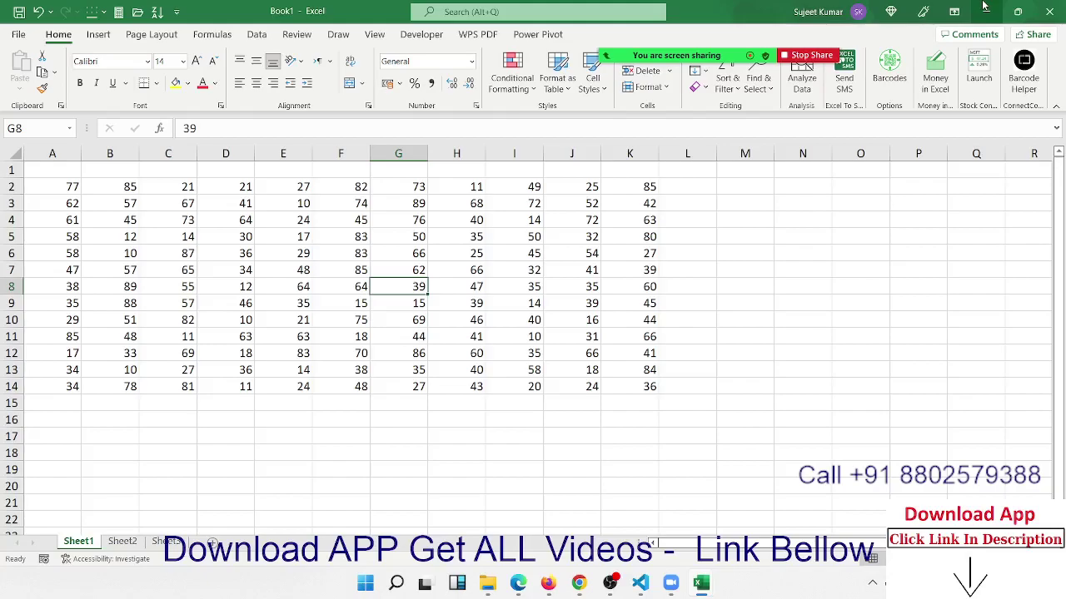
Open the Protect Sheet dialog from the Sheet1 tab menu and then the Format menu, dismissing it both times
{"action": "right_click", "coordinate": [88, 546]}
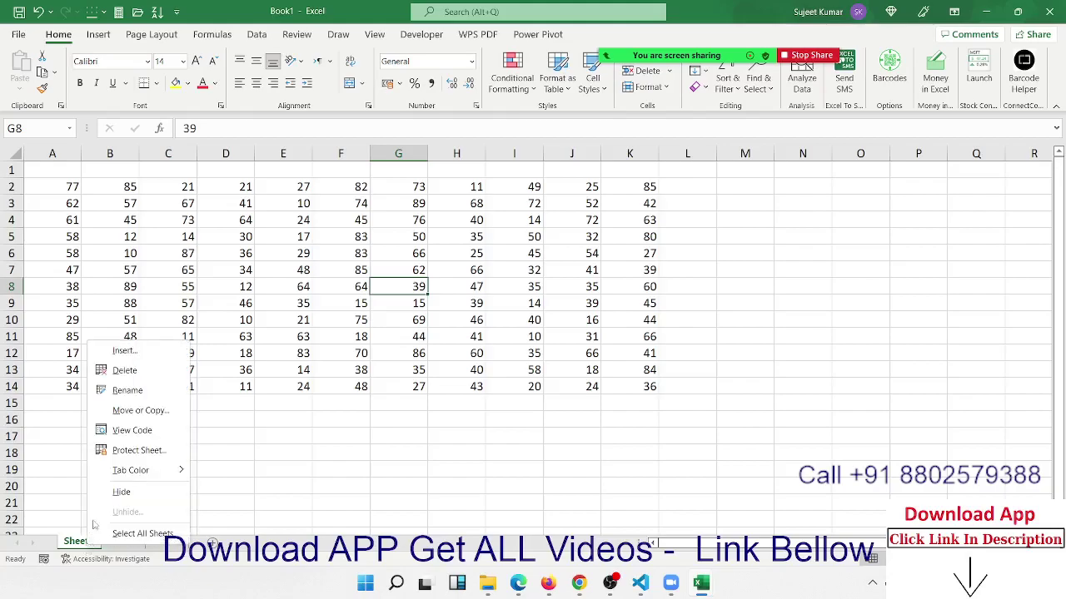
{"action": "left_click", "coordinate": [140, 450]}
{"action": "key", "text": "Escape"}
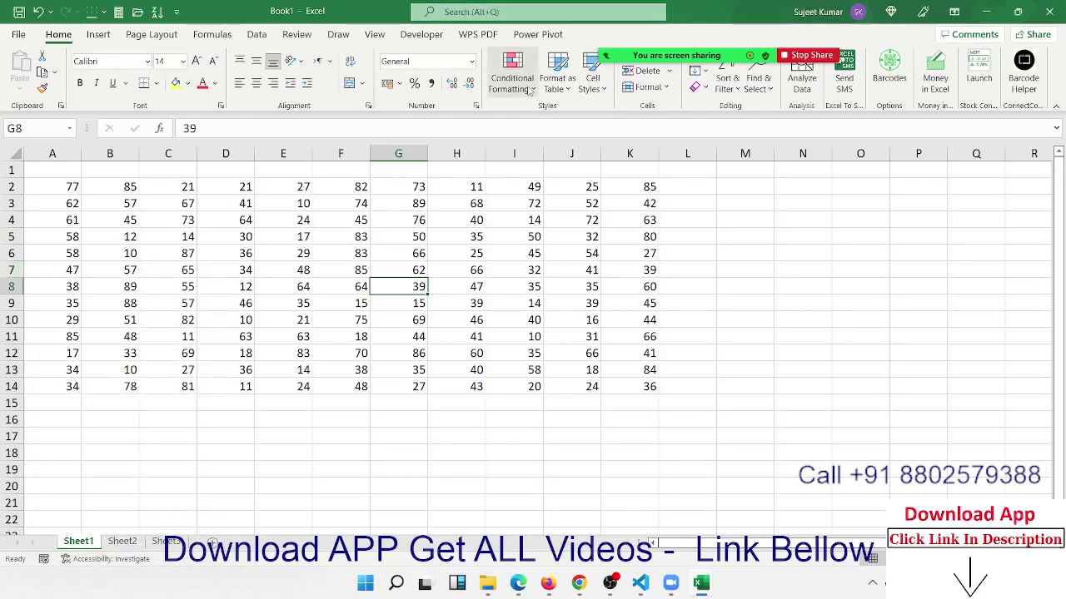
{"action": "left_click", "coordinate": [646, 87]}
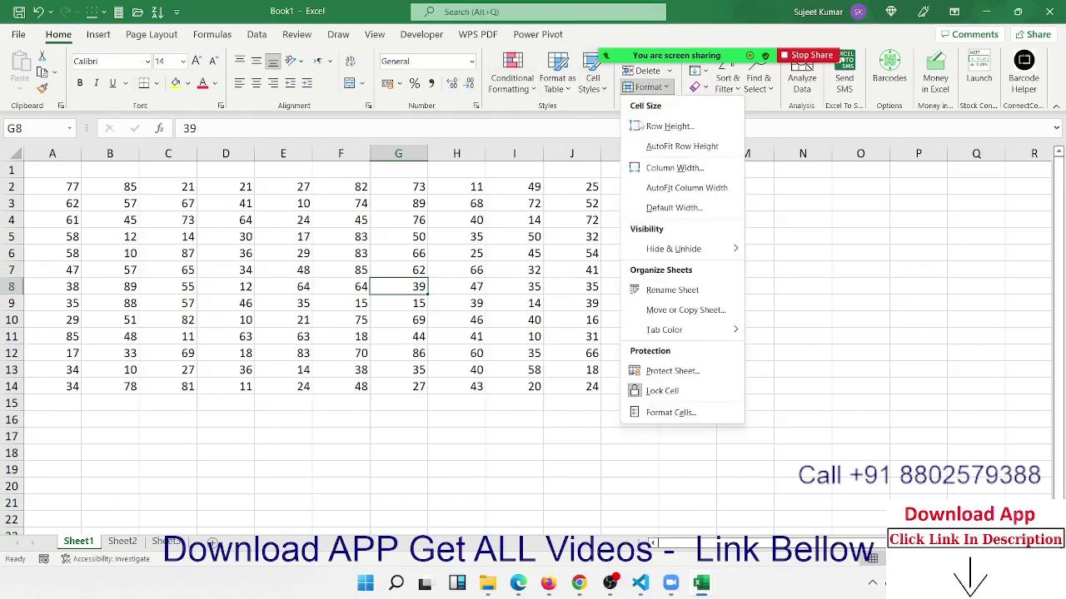
{"action": "left_click", "coordinate": [664, 378]}
{"action": "key", "text": "Escape"}
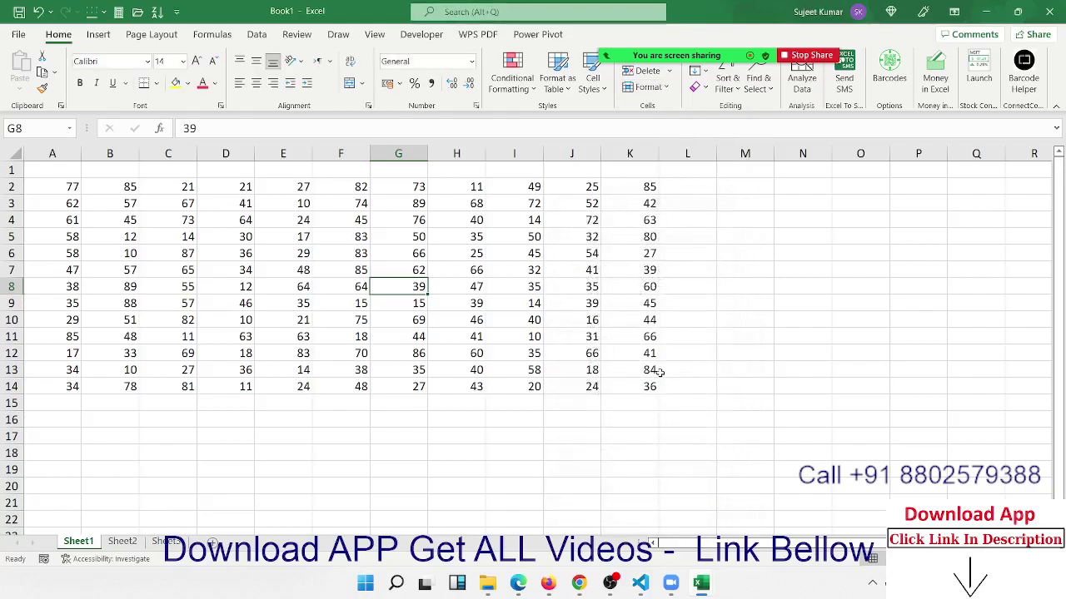
Use Review > Protect Sheet, enter a sheet password, and submit it for confirmation
{"action": "left_click", "coordinate": [297, 34]}
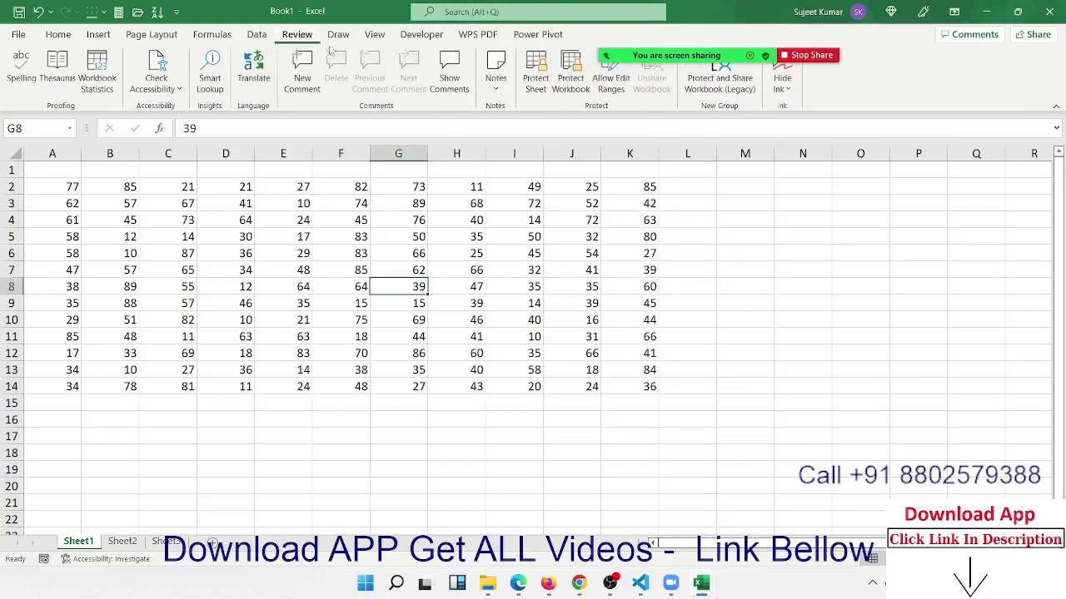
{"action": "left_click", "coordinate": [533, 92]}
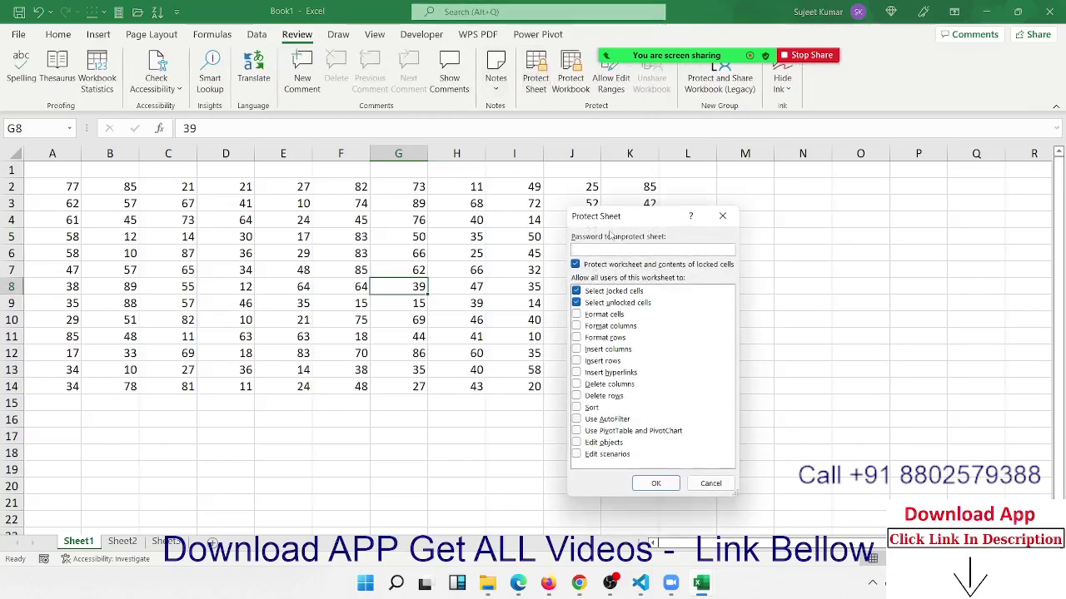
{"action": "left_click_drag", "start_coordinate": [608, 221], "coordinate": [481, 221]}
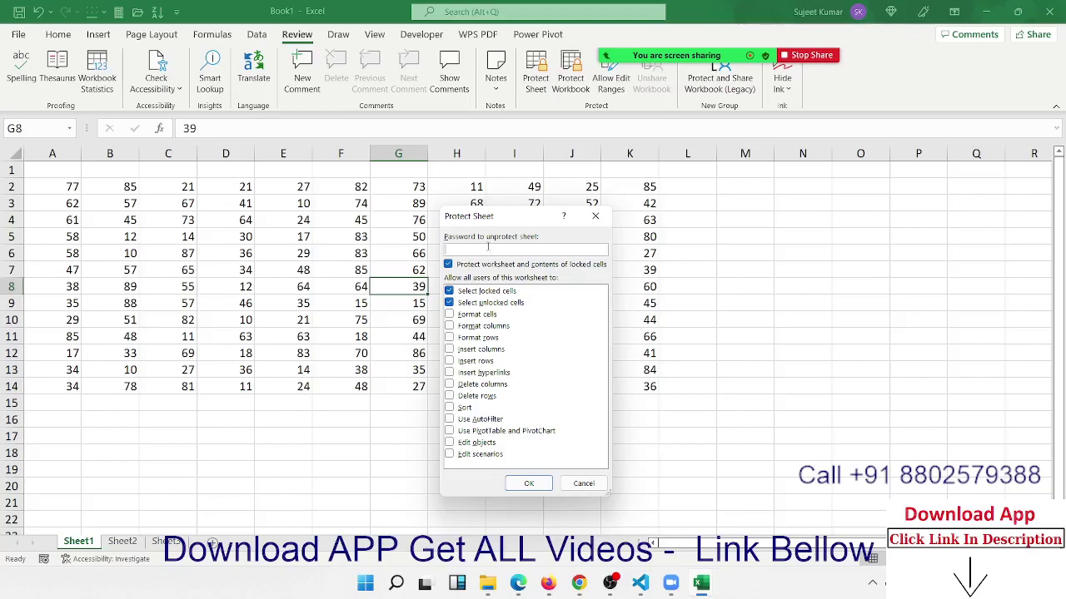
{"action": "type", "text": "1"}
{"action": "key", "text": "Return"}
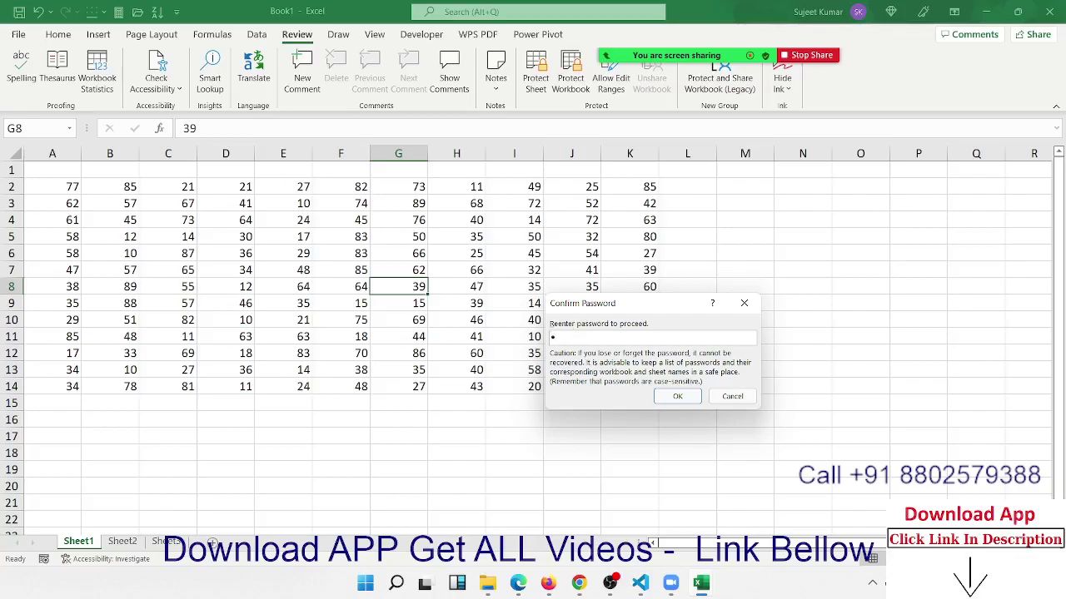
Confirm the password, then check that deleting G14 and G5:I10 is refused
{"action": "key", "text": "Return"}
{"action": "left_click", "coordinate": [383, 386]}
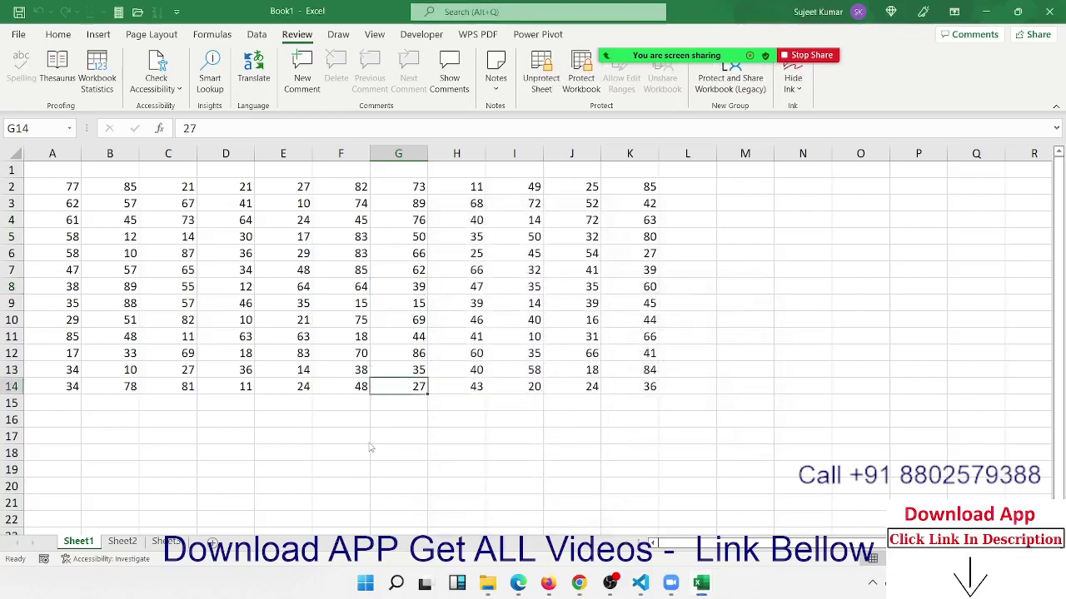
{"action": "key", "text": "Delete"}
{"action": "left_click", "coordinate": [542, 326]}
{"action": "left_click_drag", "start_coordinate": [394, 235], "coordinate": [533, 325]}
{"action": "key", "text": "Delete"}
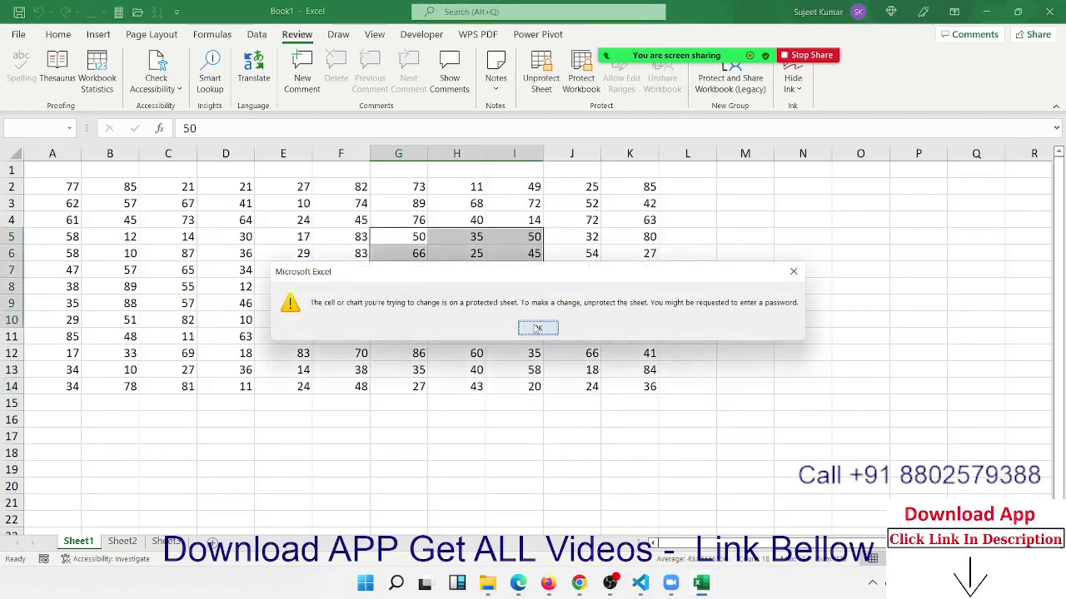
{"action": "left_click", "coordinate": [538, 328]}
Copy B3:H11 to Sheet2 at D6, undo the paste, and return to Sheet1
{"action": "left_click", "coordinate": [360, 368]}
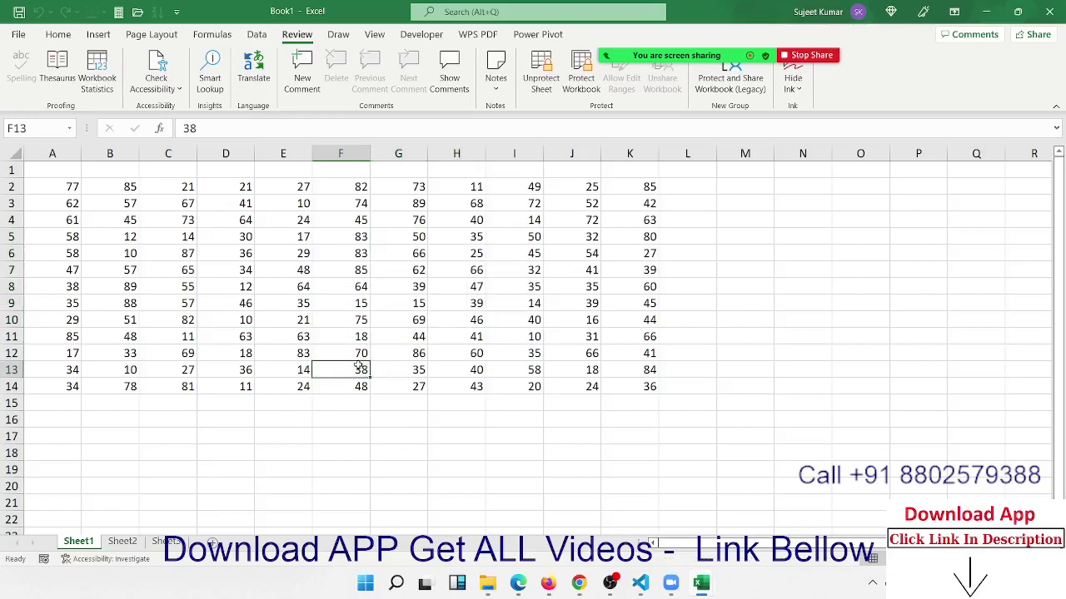
{"action": "left_click_drag", "start_coordinate": [116, 204], "coordinate": [483, 337]}
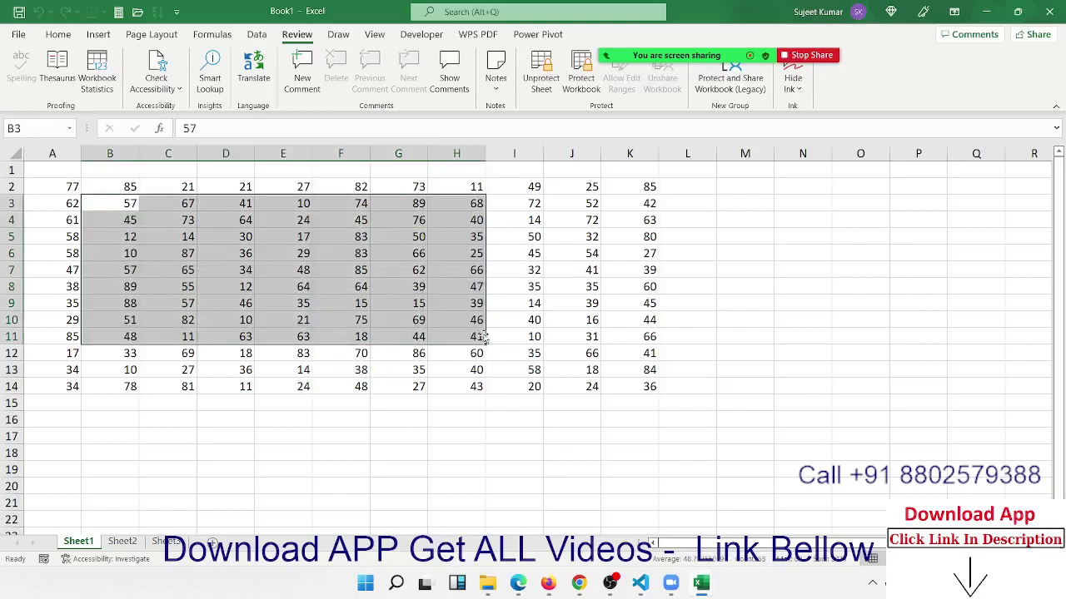
{"action": "key", "text": "ctrl+c"}
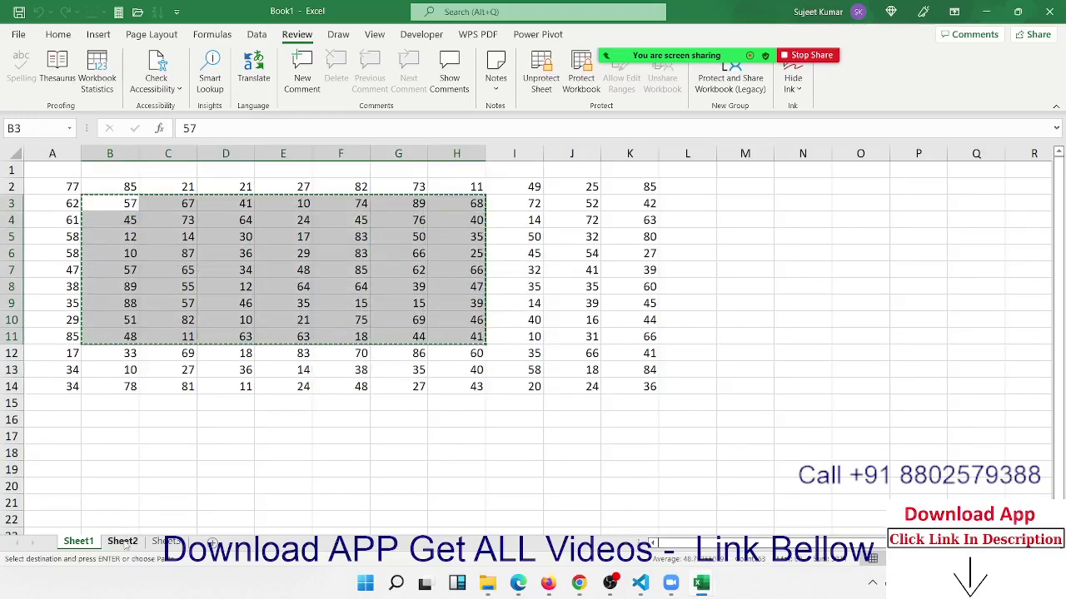
{"action": "left_click", "coordinate": [122, 541]}
{"action": "left_click", "coordinate": [207, 254]}
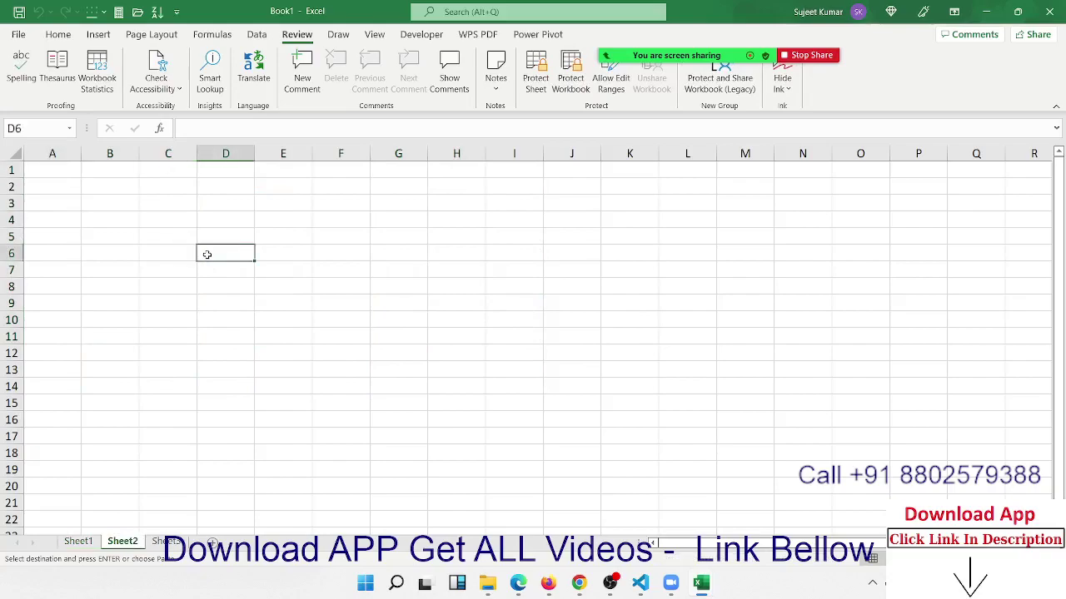
{"action": "key", "text": "ctrl+v"}
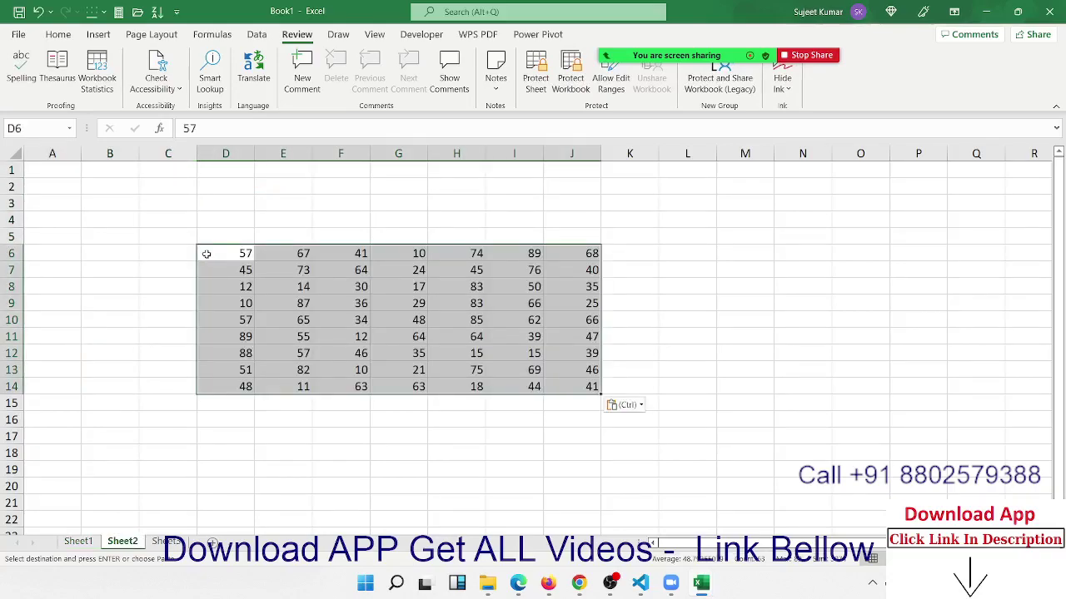
{"action": "key", "text": "ctrl+z"}
{"action": "left_click", "coordinate": [79, 541]}
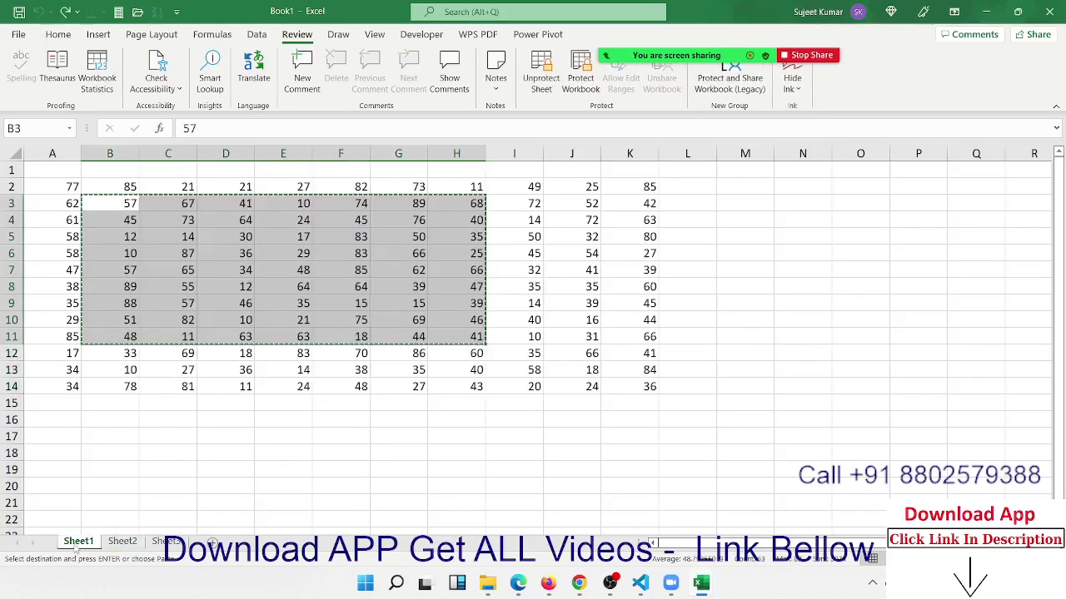
{"action": "left_click", "coordinate": [279, 386]}
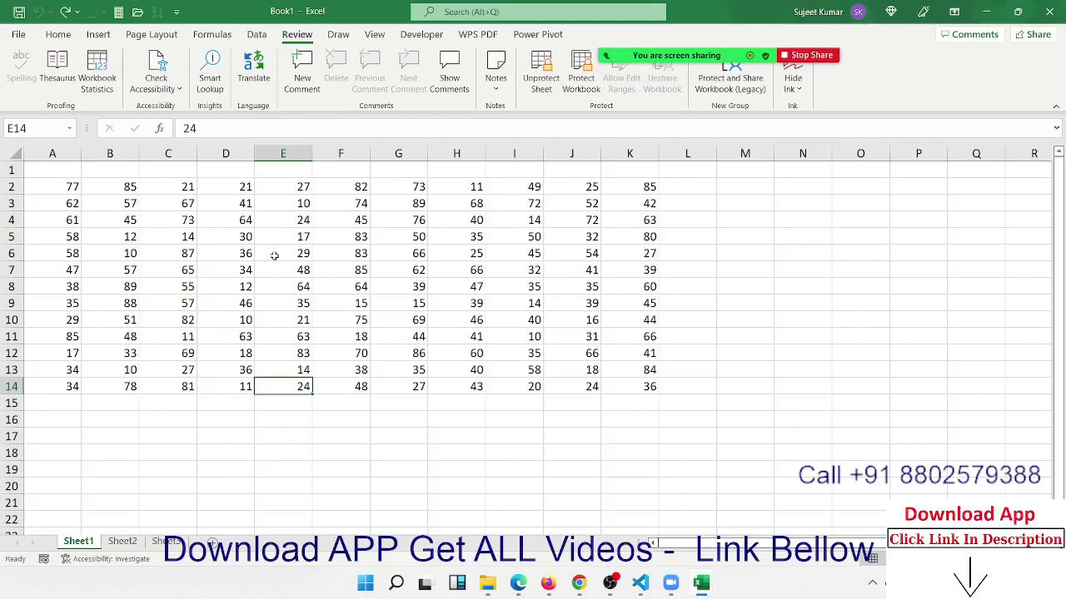
Unprotect Sheet1 from its tab menu and select the data block
{"action": "right_click", "coordinate": [89, 542]}
{"action": "left_click", "coordinate": [141, 447]}
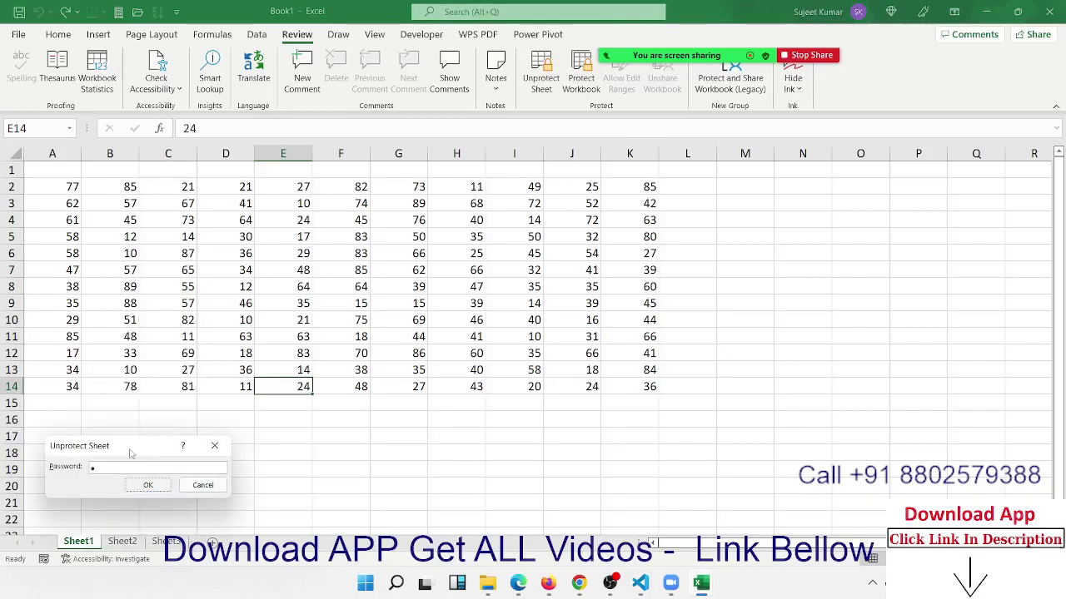
{"action": "left_click", "coordinate": [147, 485]}
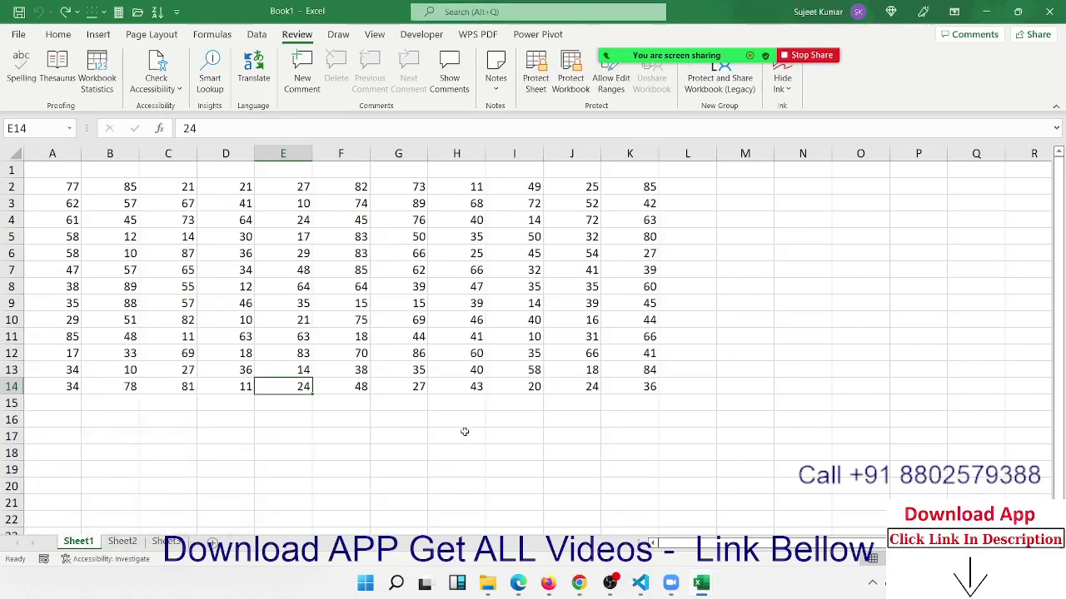
{"action": "left_click", "coordinate": [688, 402]}
{"action": "mouse_move", "coordinate": [649, 387]}
{"action": "left_mouse_down"}
{"action": "mouse_move", "coordinate": [20, 208]}
{"action": "mouse_move", "coordinate": [33, 187]}
{"action": "left_mouse_up"}
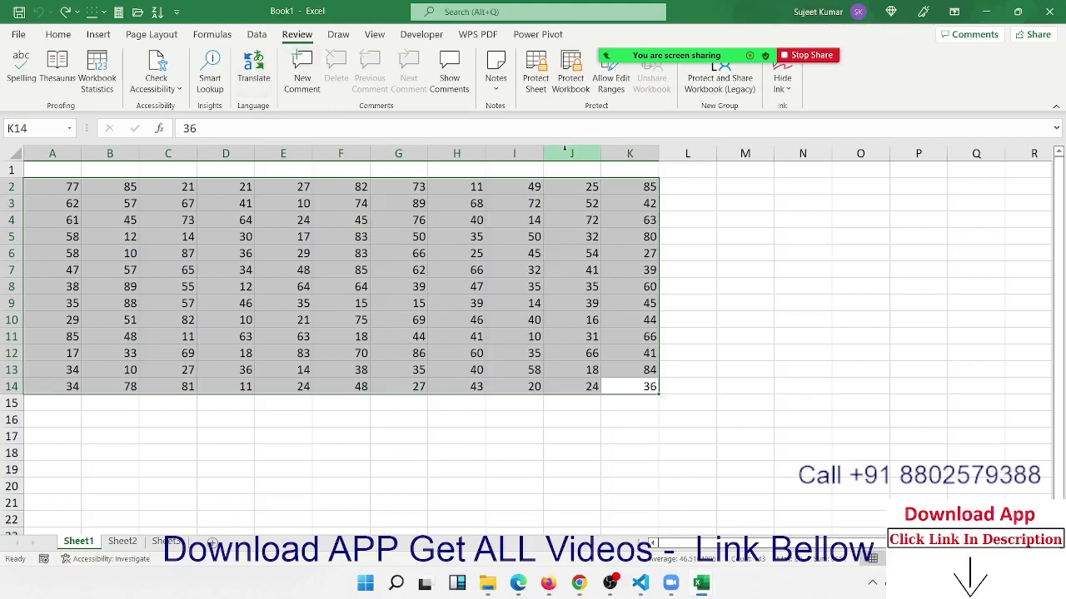
{"action": "left_click", "coordinate": [731, 256]}
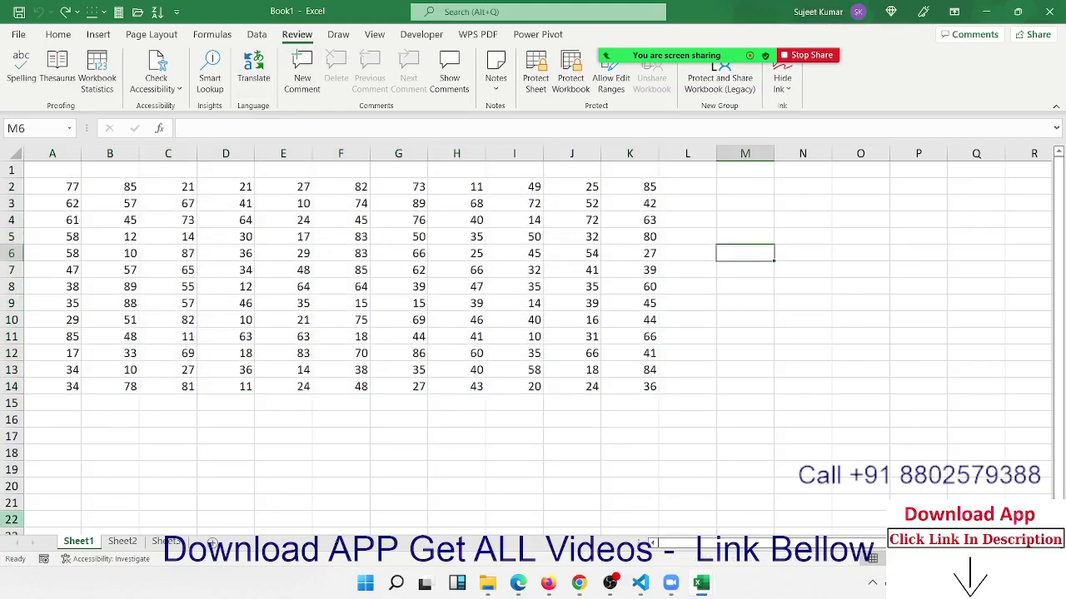
Protect Sheet1 again with the Format cells permission also allowed
{"action": "right_click", "coordinate": [66, 547]}
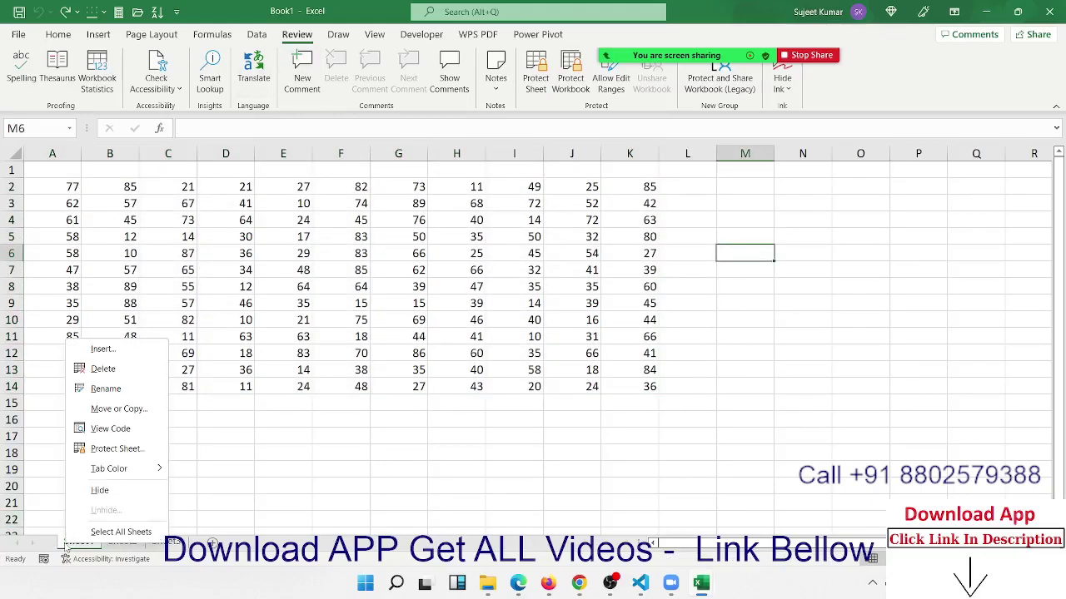
{"action": "left_click", "coordinate": [113, 449]}
{"action": "left_click_drag", "start_coordinate": [80, 283], "coordinate": [385, 166]}
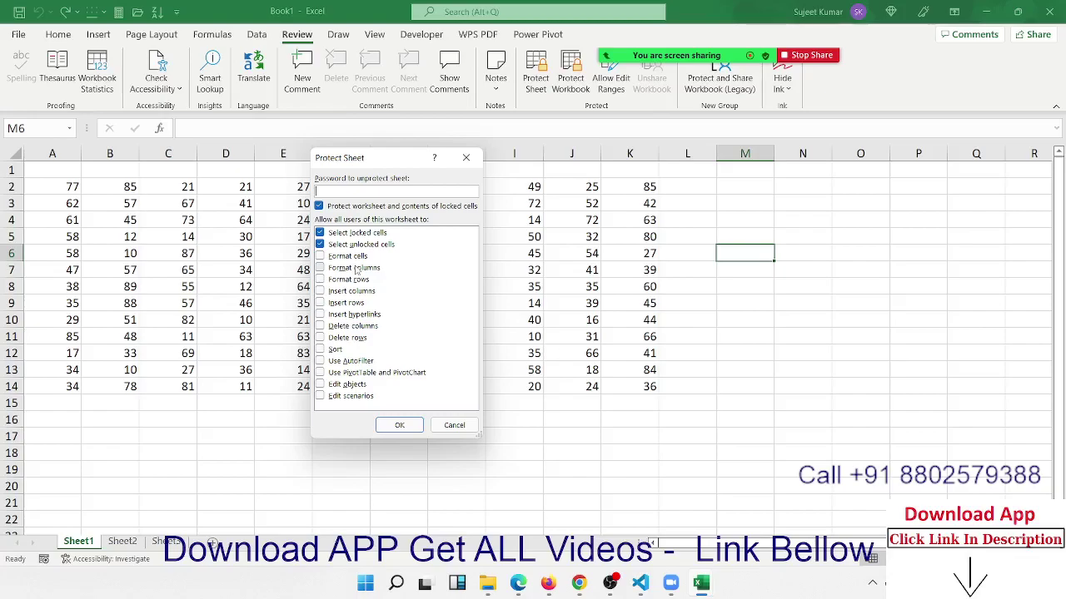
{"action": "left_click", "coordinate": [356, 257]}
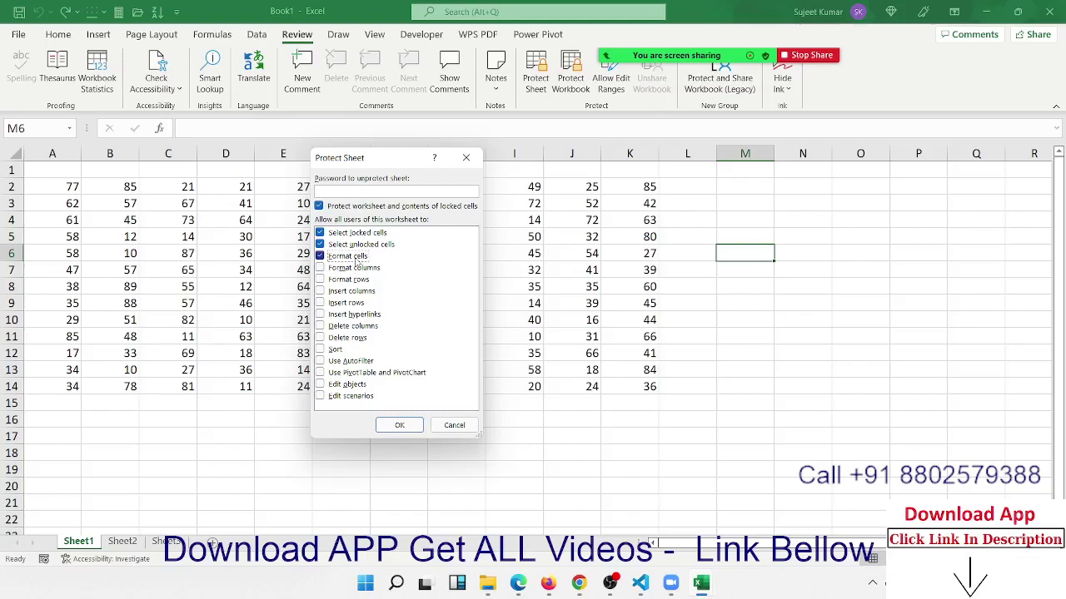
{"action": "left_click", "coordinate": [400, 426]}
Check that editing G8 is refused, then select D6:G9
{"action": "double_click", "coordinate": [411, 288]}
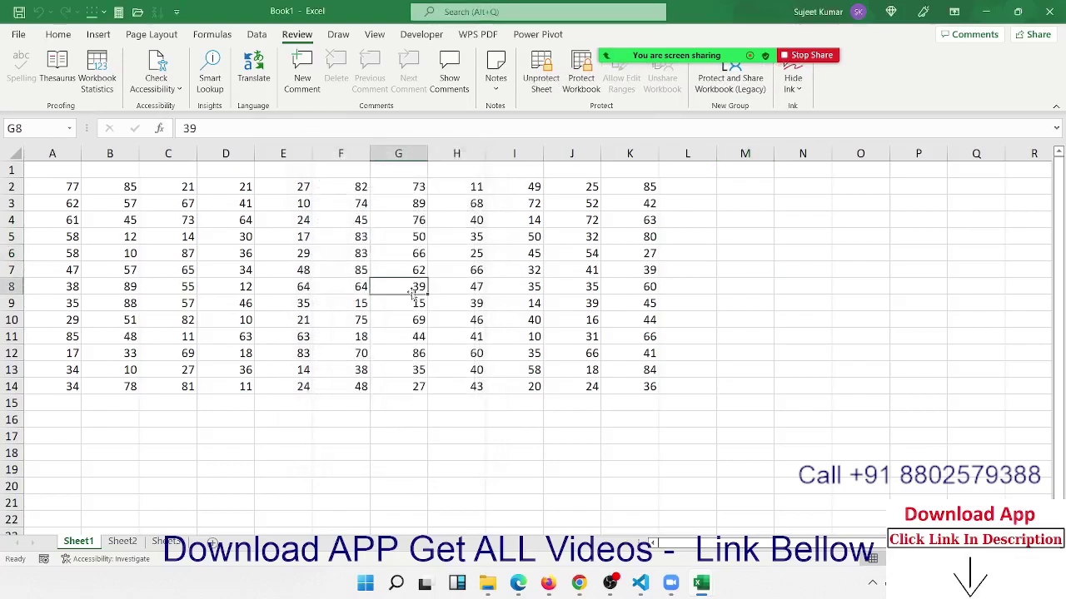
{"action": "key", "text": "Return"}
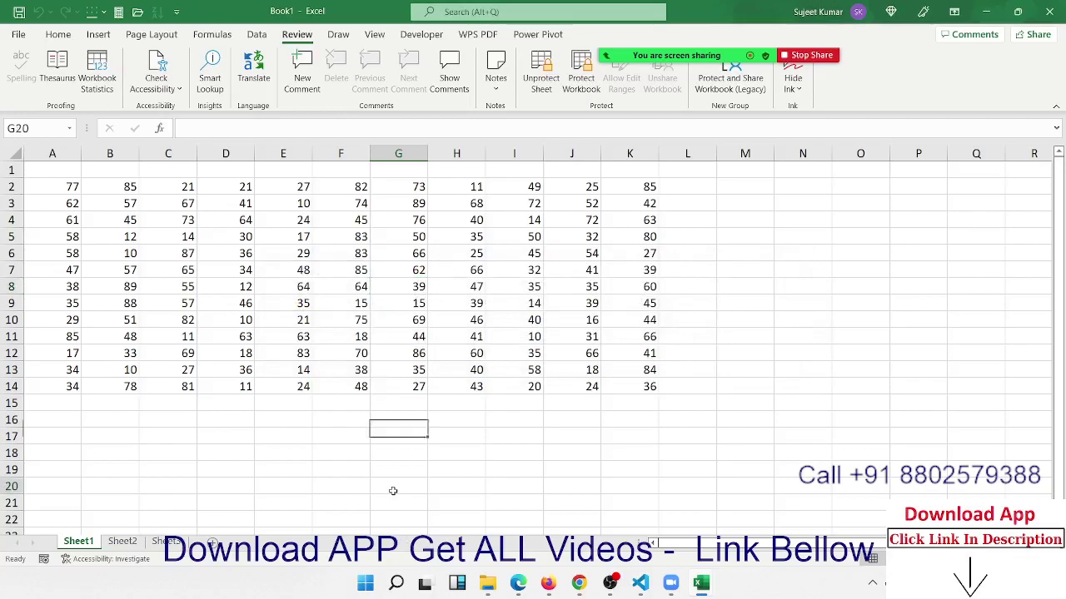
{"action": "left_click", "coordinate": [393, 488]}
{"action": "left_click_drag", "start_coordinate": [225, 250], "coordinate": [413, 305]}
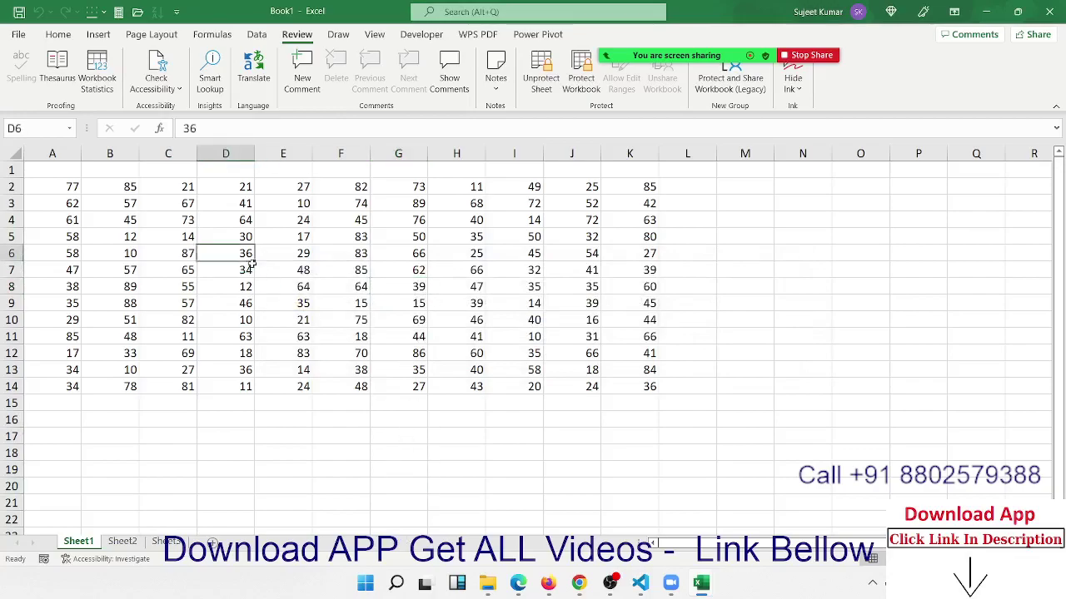
Fill D6:G9 yellow from the Home tab
{"action": "left_click", "coordinate": [59, 34]}
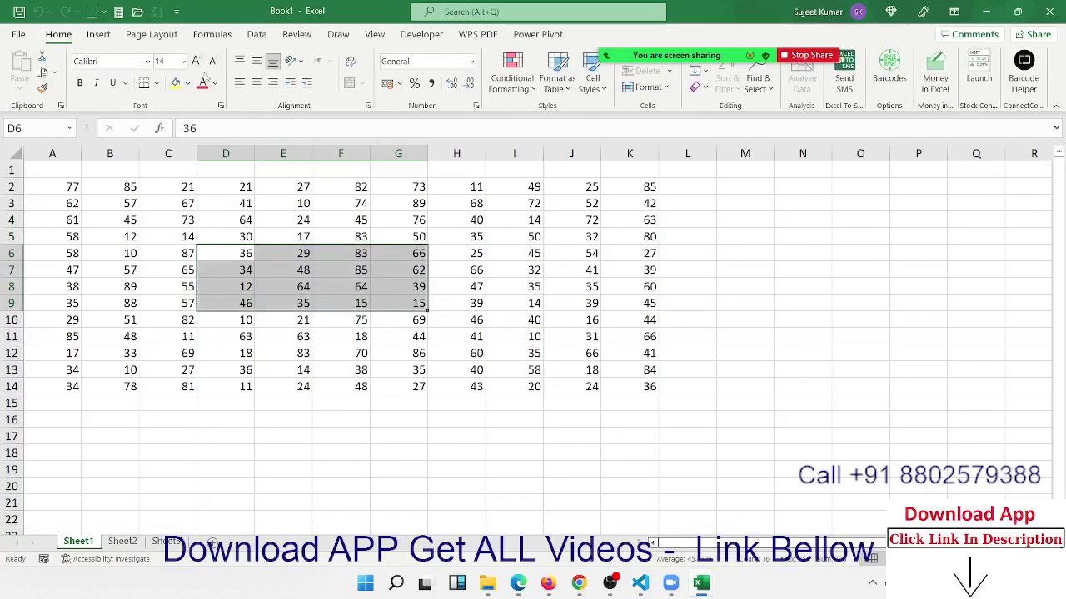
{"action": "left_click", "coordinate": [176, 83]}
{"action": "left_click", "coordinate": [560, 281]}
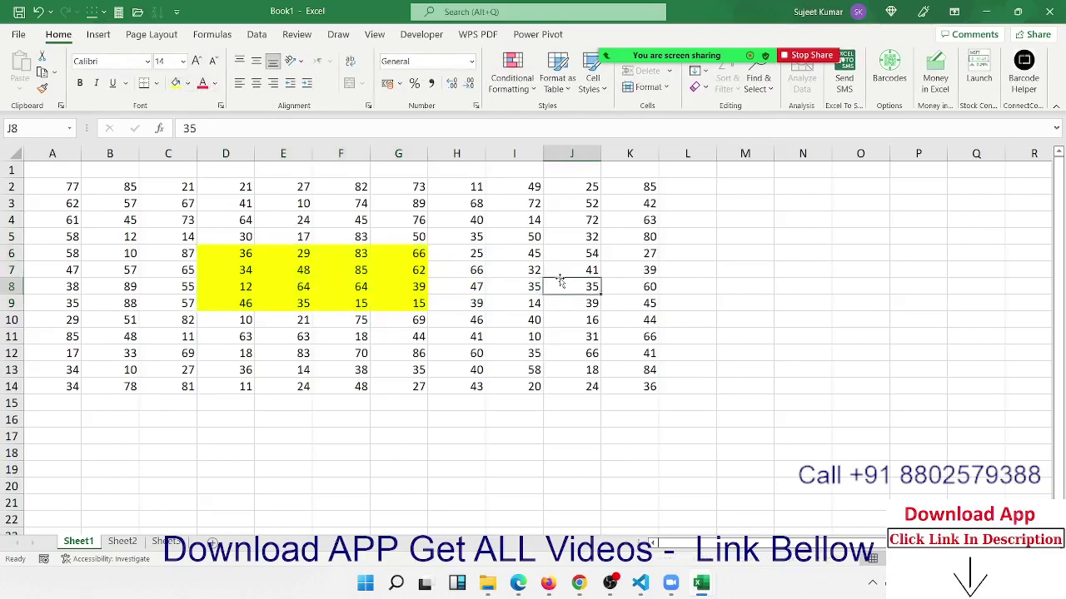
Unprotect and re-protect Sheet1 with Format cells and both Select cell options unchecked
{"action": "right_click", "coordinate": [80, 546]}
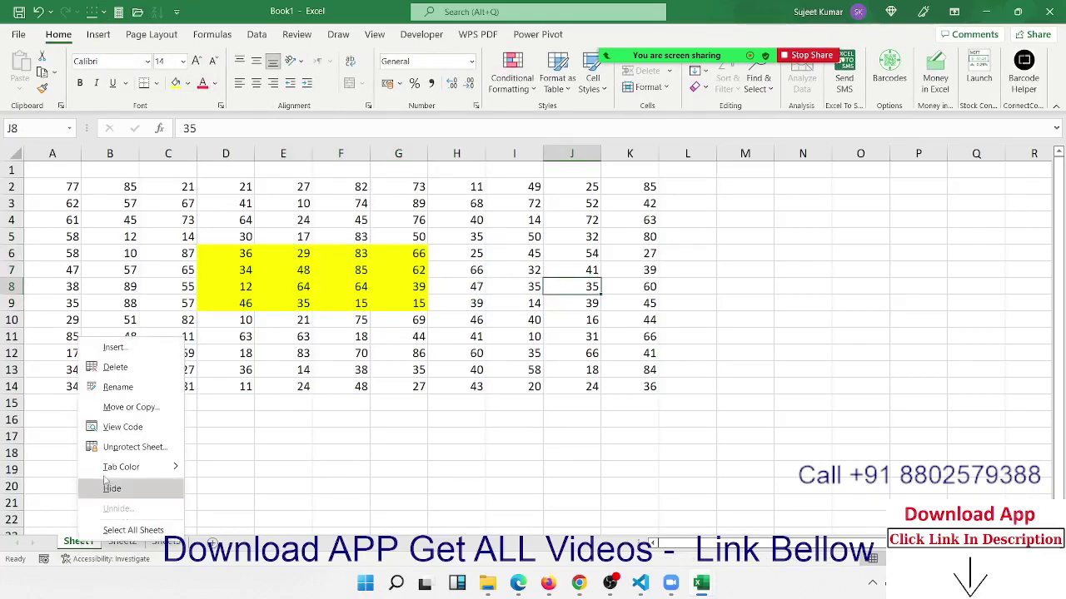
{"action": "left_click", "coordinate": [119, 450]}
{"action": "right_click", "coordinate": [89, 541]}
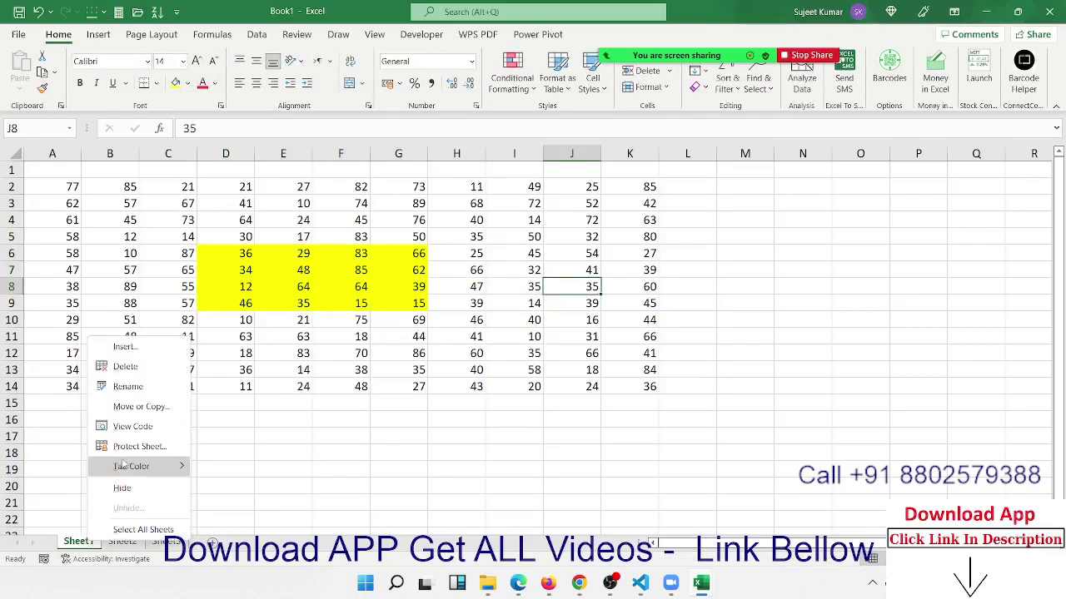
{"action": "left_click", "coordinate": [125, 454]}
{"action": "left_click_drag", "start_coordinate": [116, 280], "coordinate": [476, 210]}
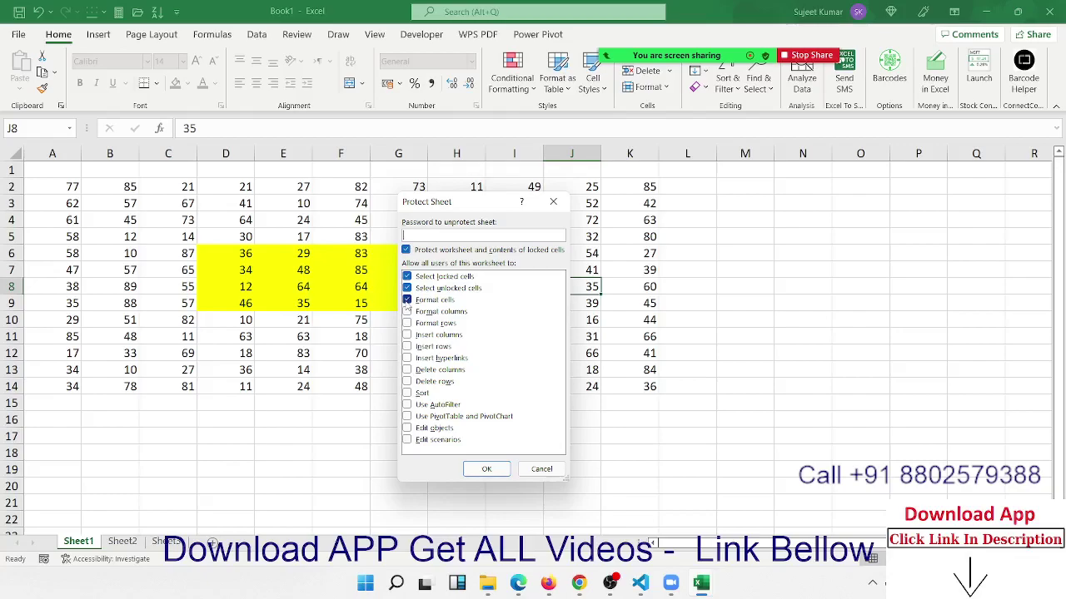
{"action": "left_click", "coordinate": [407, 302]}
{"action": "left_click", "coordinate": [406, 276]}
{"action": "left_click", "coordinate": [407, 288]}
{"action": "left_click", "coordinate": [489, 470]}
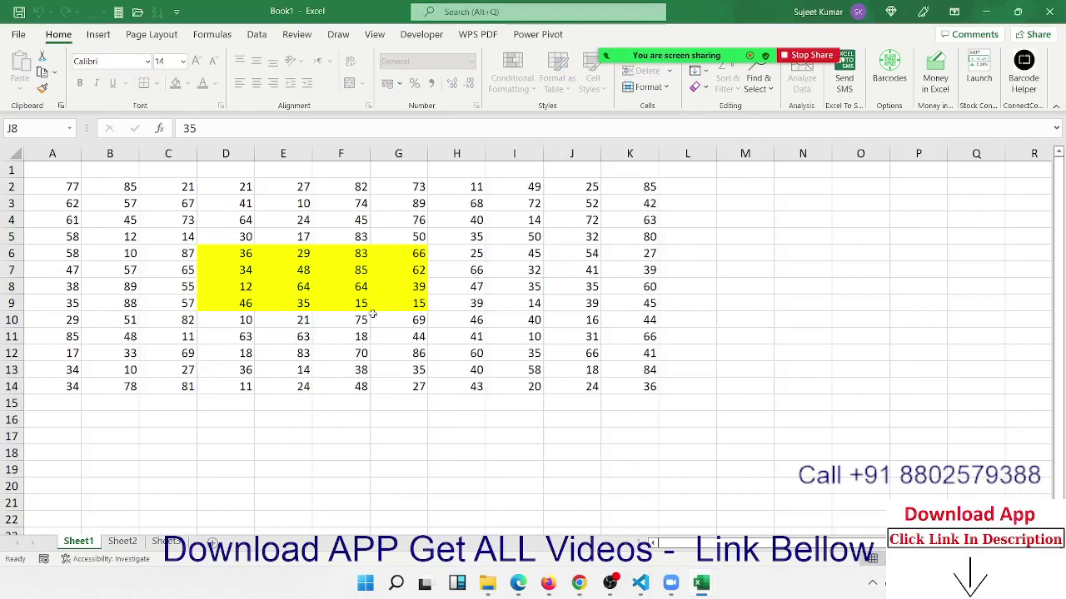
Check that editing and copying cells on the protected Sheet1 are blocked
{"action": "double_click", "coordinate": [300, 282]}
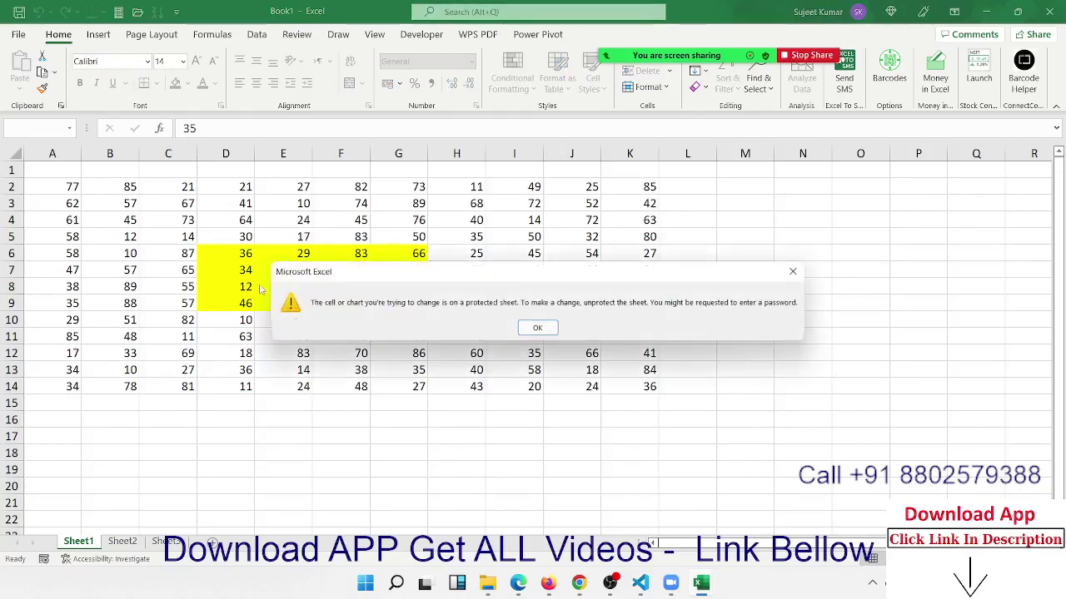
{"action": "left_click", "coordinate": [533, 332]}
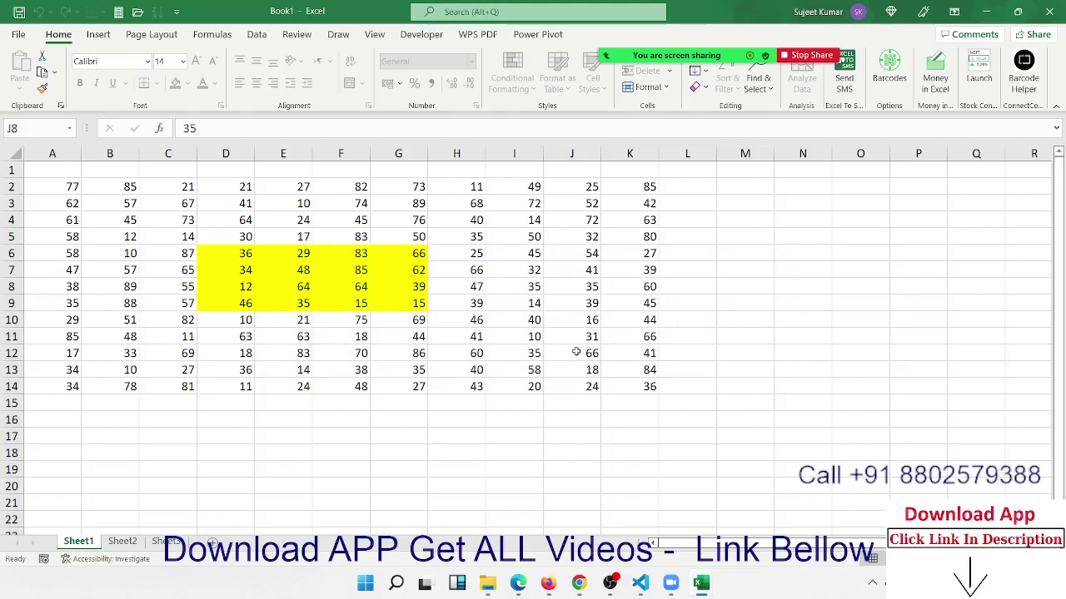
{"action": "key", "text": "ctrl+c"}
{"action": "key", "text": "Escape"}
{"action": "key", "text": "ctrl+c"}
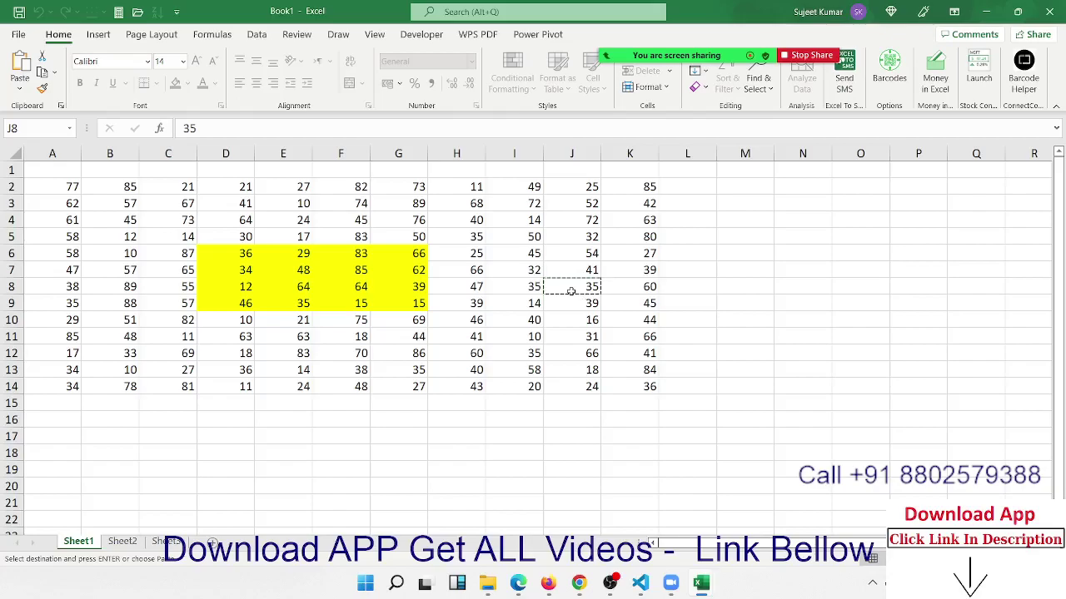
Re-protect Sheet1 from its tab menu with every permission unchecked
{"action": "right_click", "coordinate": [65, 547]}
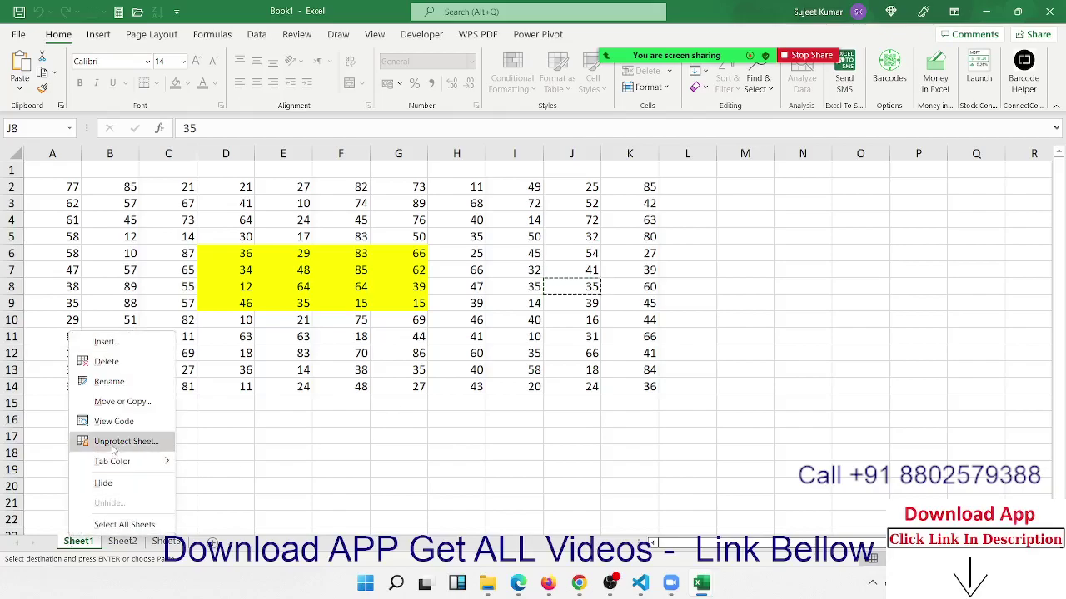
{"action": "key", "text": "Escape"}
{"action": "left_click", "coordinate": [789, 252]}
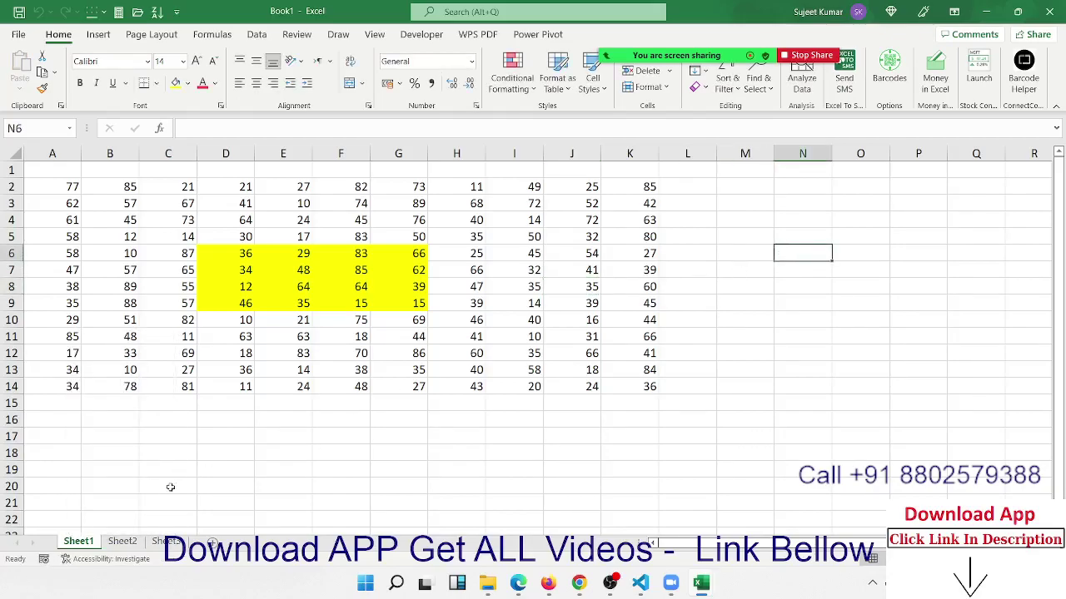
{"action": "right_click", "coordinate": [89, 543]}
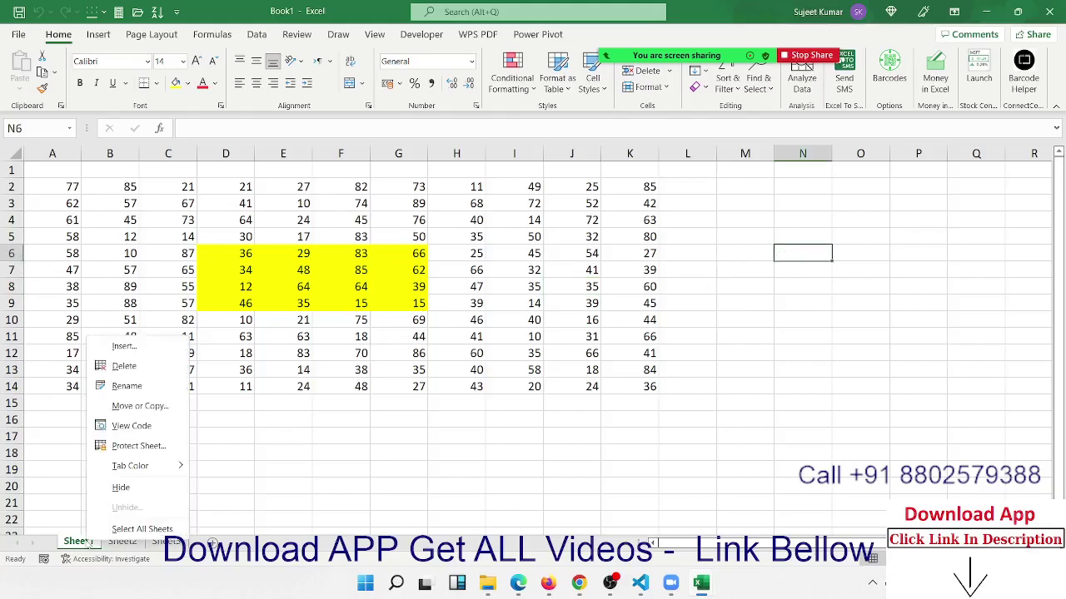
{"action": "left_click", "coordinate": [147, 447]}
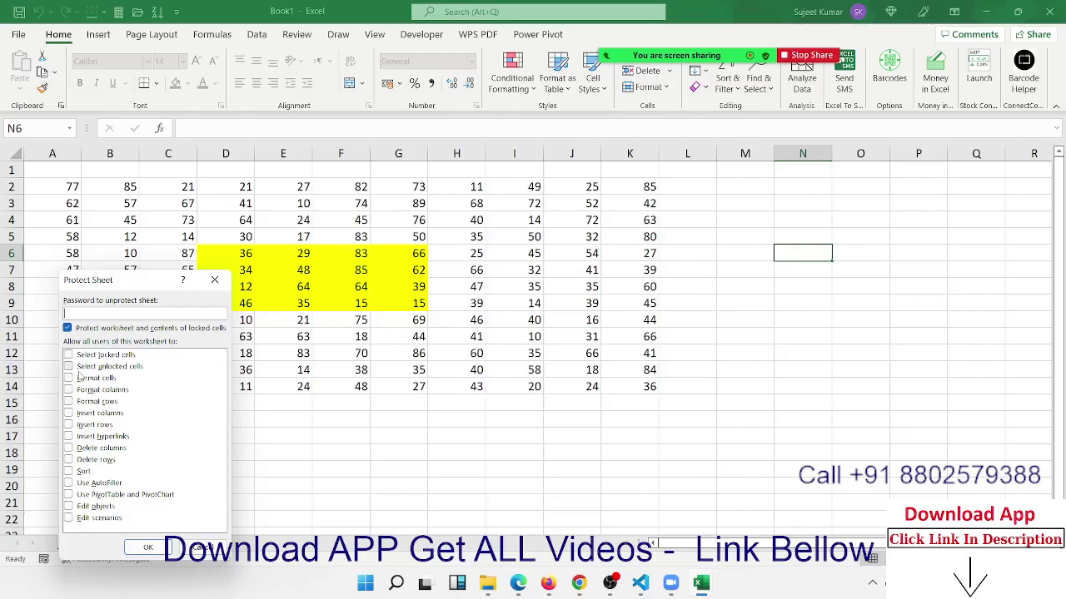
{"action": "left_click", "coordinate": [147, 547]}
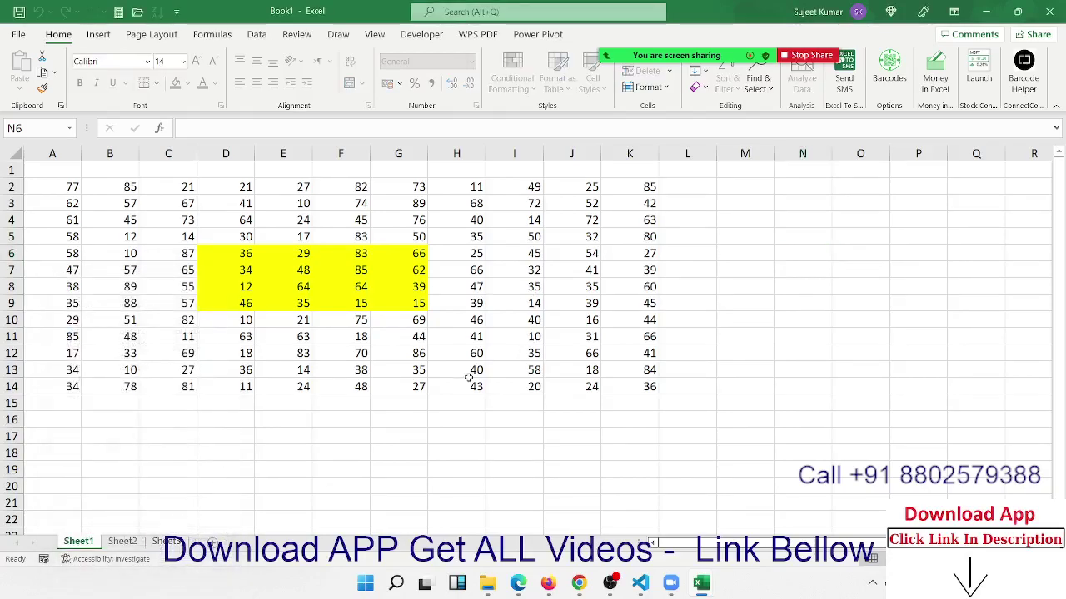
Try copying N6, then open and close the meeting participants list
{"action": "key", "text": "ctrl+c"}
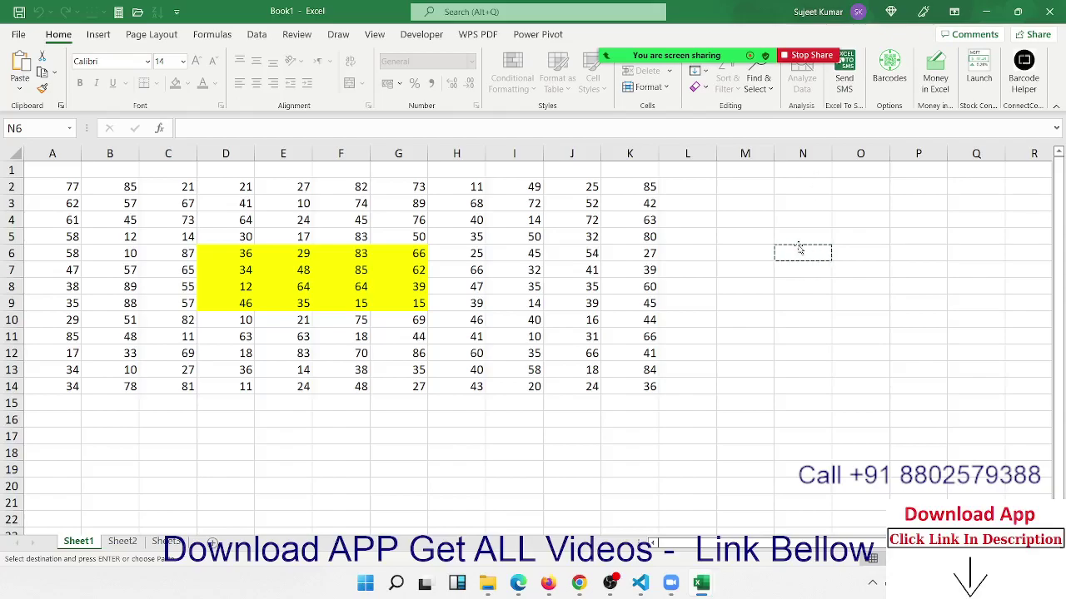
{"action": "mouse_move", "coordinate": [647, 35]}
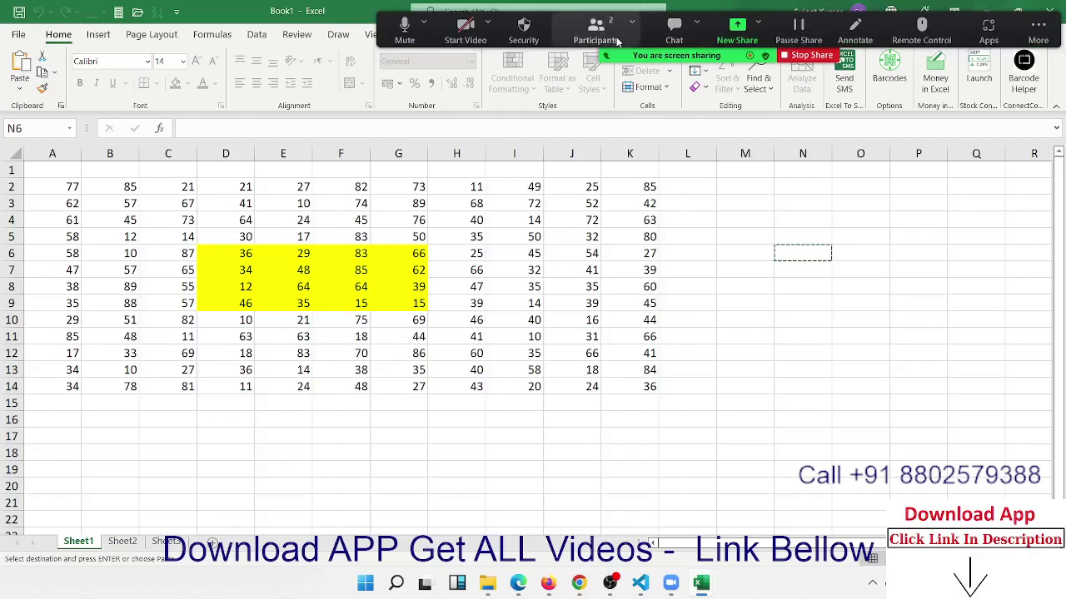
{"action": "left_click", "coordinate": [617, 42]}
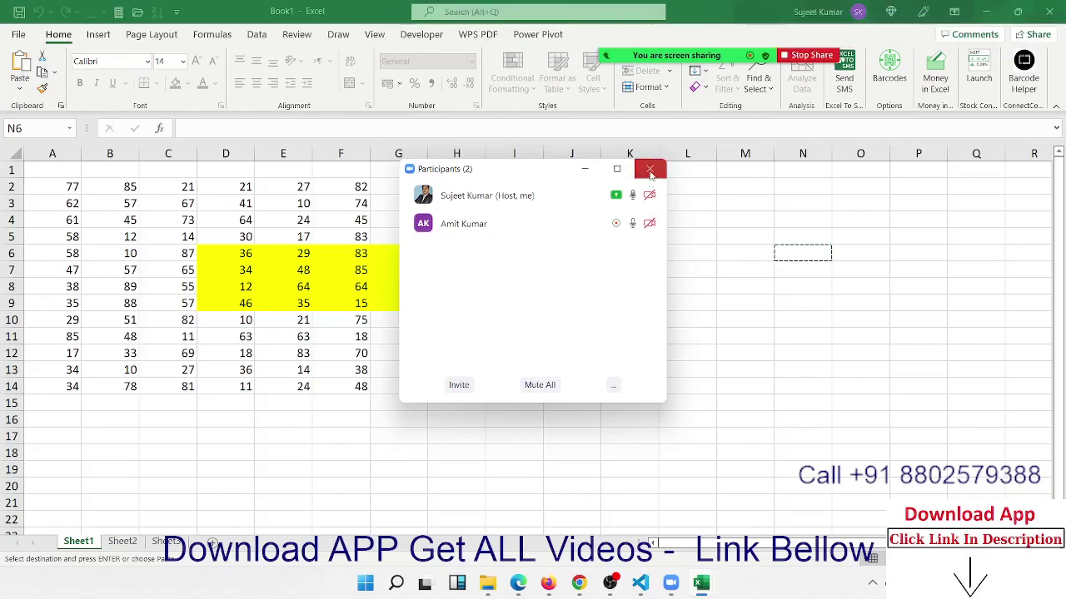
{"action": "left_click", "coordinate": [651, 170]}
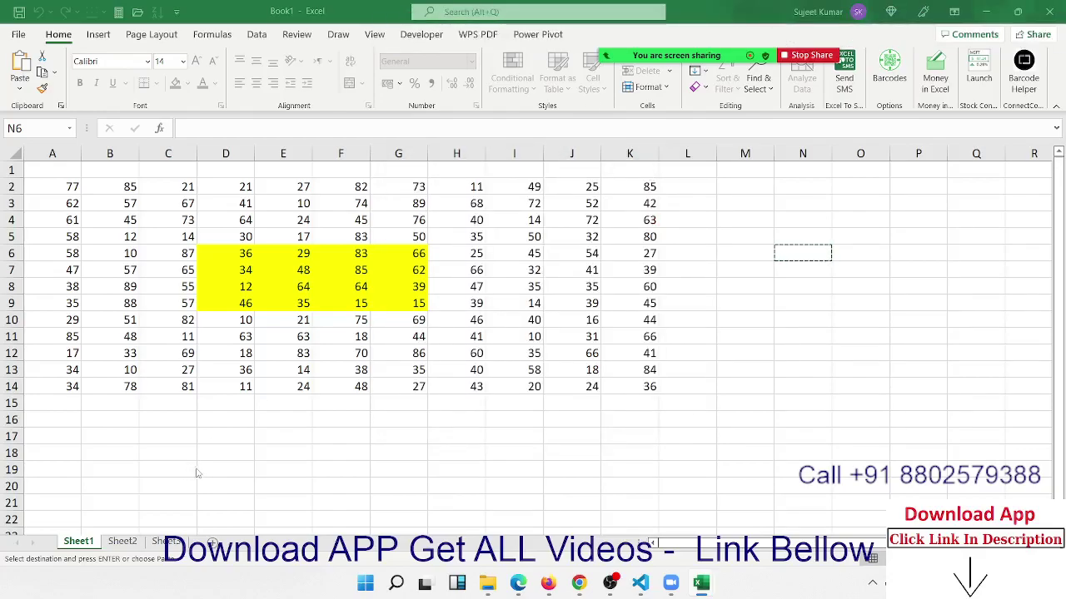
On Sheet2, fill D4:H13 yellow and reselect the block to review it
{"action": "left_click", "coordinate": [131, 542]}
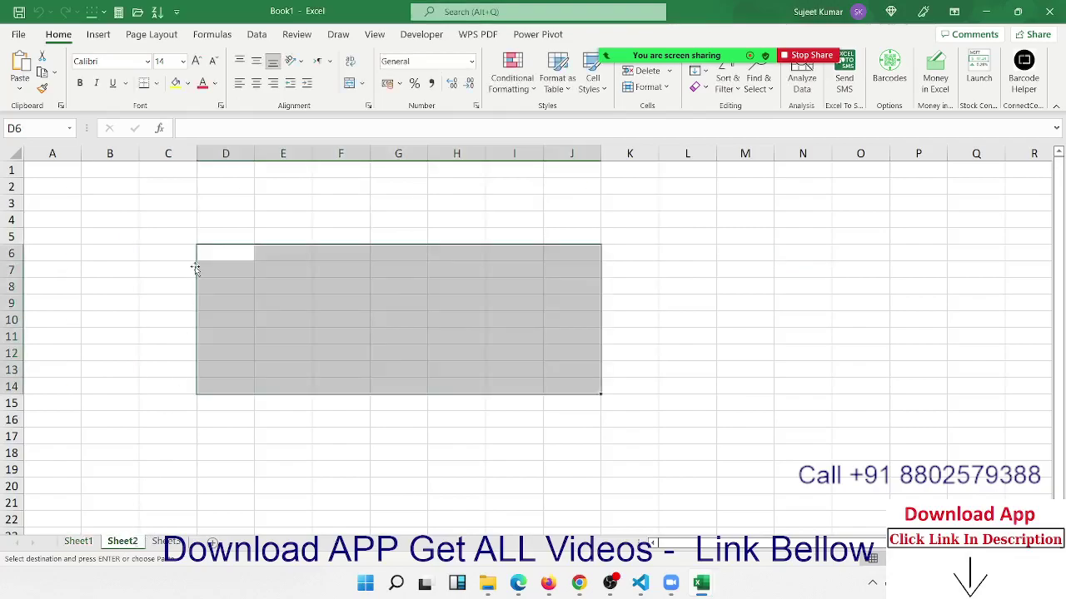
{"action": "left_click", "coordinate": [201, 220]}
{"action": "mouse_move", "coordinate": [231, 219]}
{"action": "left_mouse_down"}
{"action": "mouse_move", "coordinate": [425, 387]}
{"action": "mouse_move", "coordinate": [440, 367]}
{"action": "left_mouse_up"}
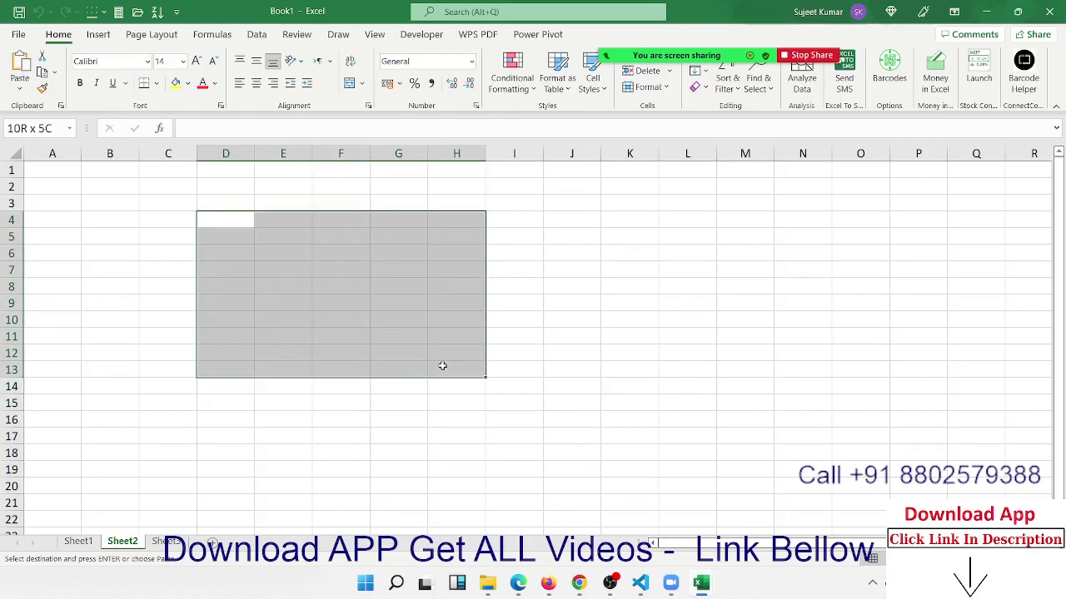
{"action": "left_click", "coordinate": [175, 83]}
{"action": "left_click", "coordinate": [217, 328]}
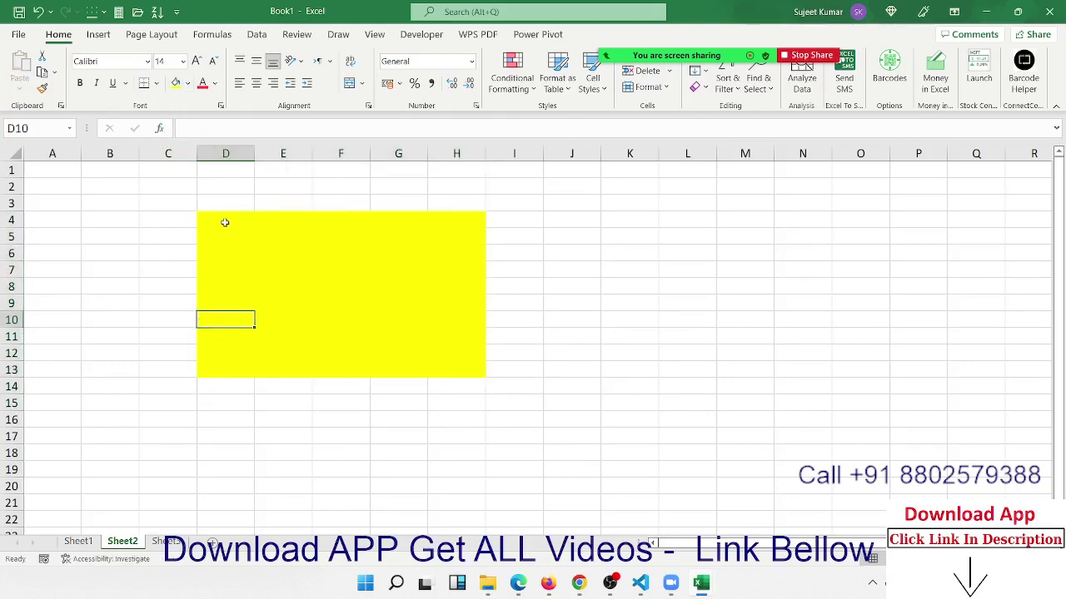
{"action": "left_click_drag", "start_coordinate": [223, 220], "coordinate": [451, 376]}
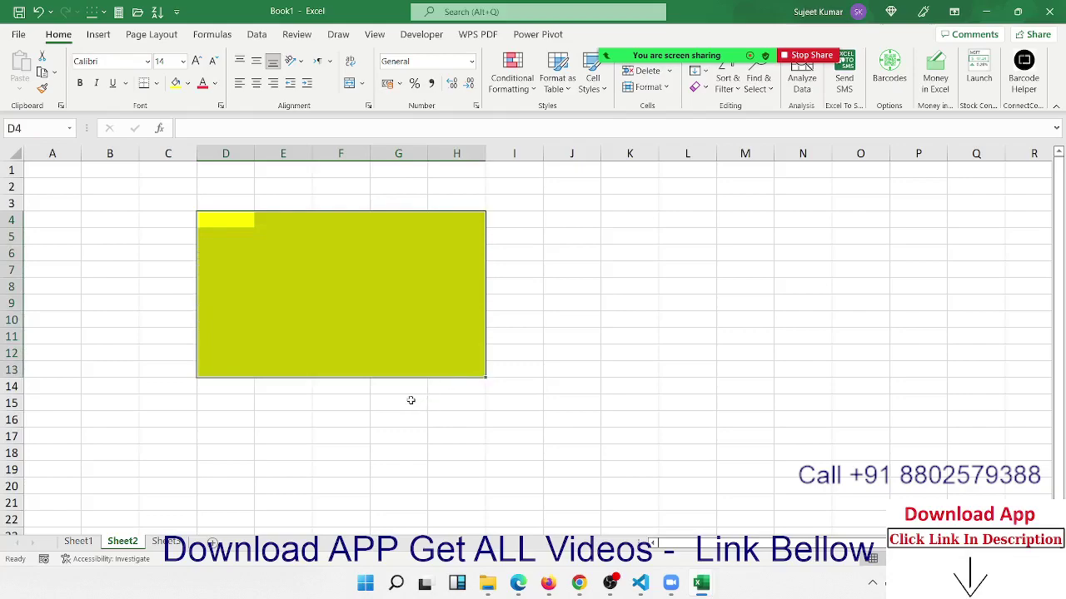
{"action": "left_click", "coordinate": [290, 419]}
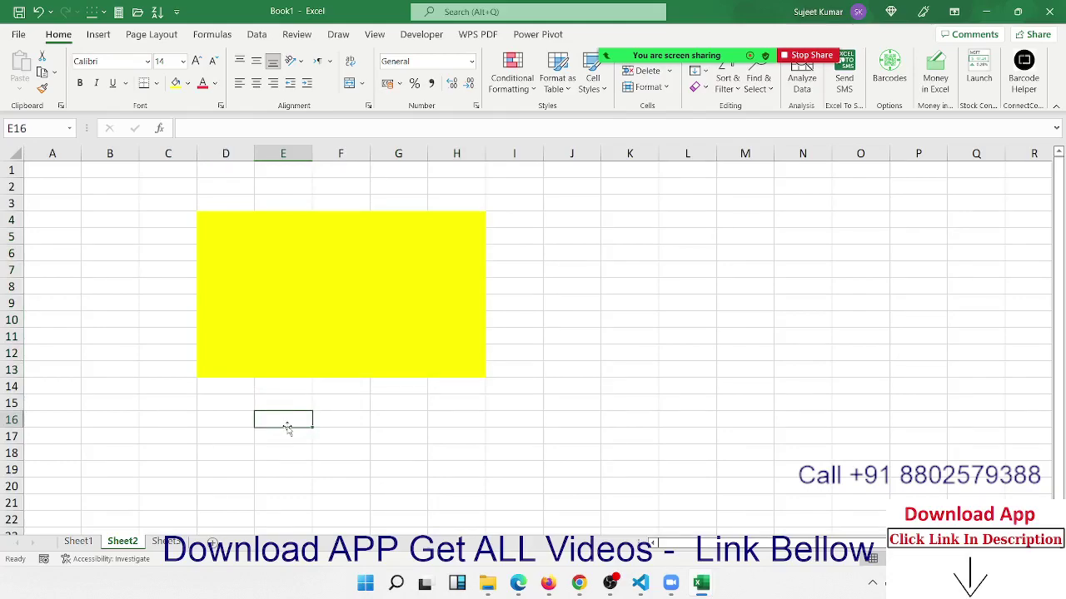
{"action": "mouse_move", "coordinate": [286, 428]}
{"action": "left_mouse_down"}
{"action": "mouse_move", "coordinate": [458, 185]}
{"action": "mouse_move", "coordinate": [92, 298]}
{"action": "left_mouse_up"}
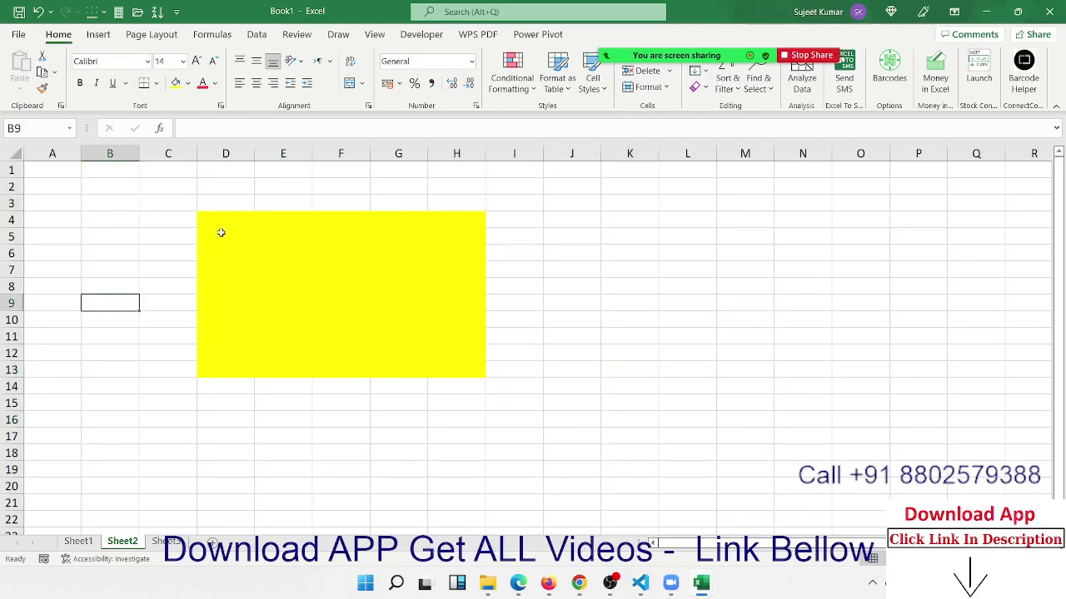
{"action": "left_click_drag", "start_coordinate": [221, 231], "coordinate": [435, 360]}
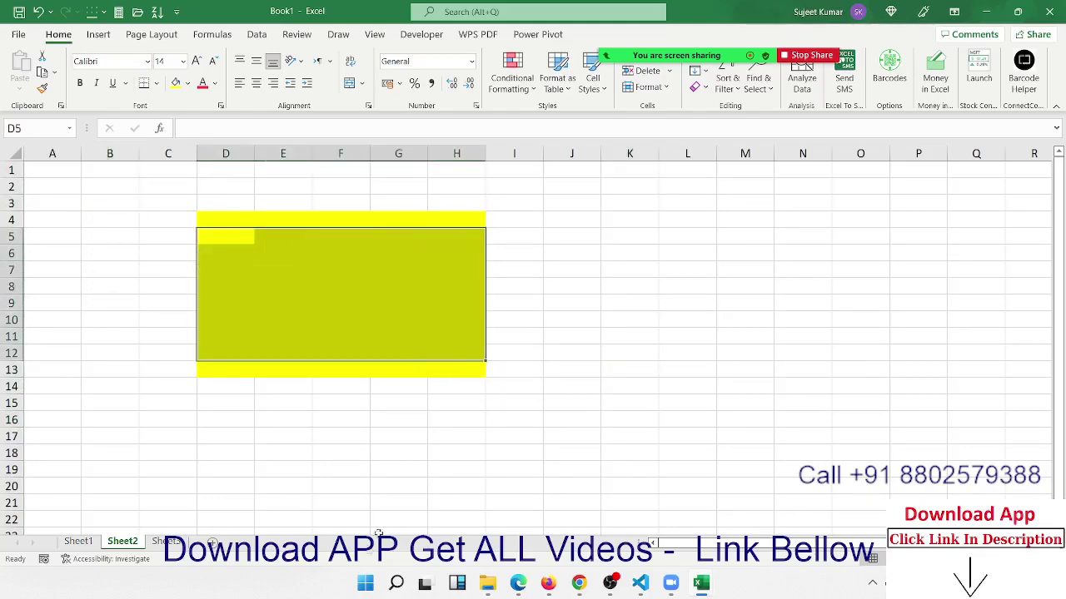
{"action": "left_click", "coordinate": [355, 516]}
Protect Sheet2 with a password, keeping selection of locked and unlocked cells allowed
{"action": "right_click", "coordinate": [126, 542]}
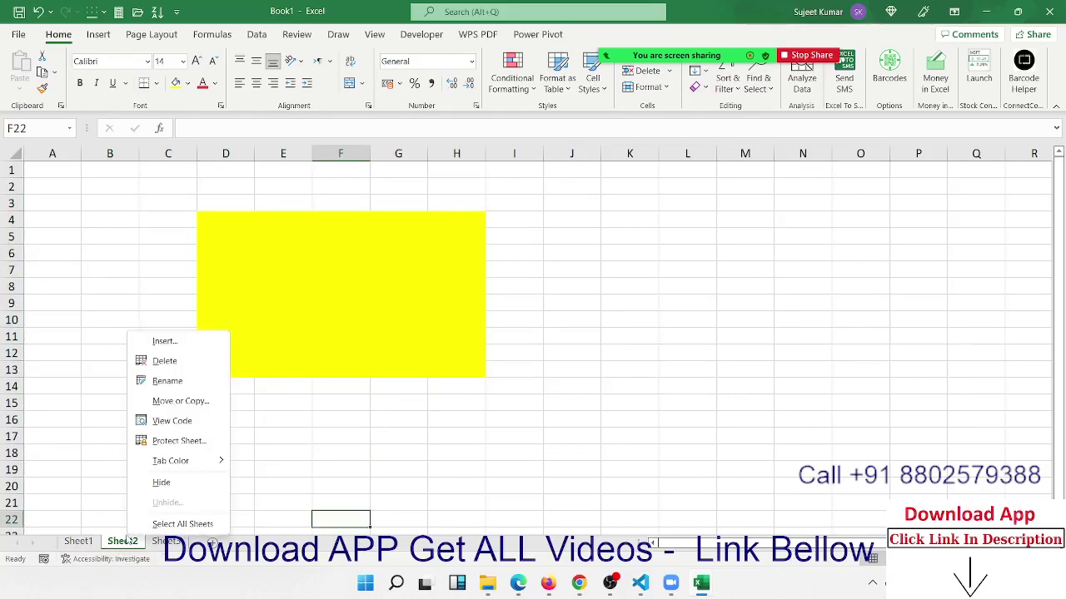
{"action": "left_click", "coordinate": [168, 448]}
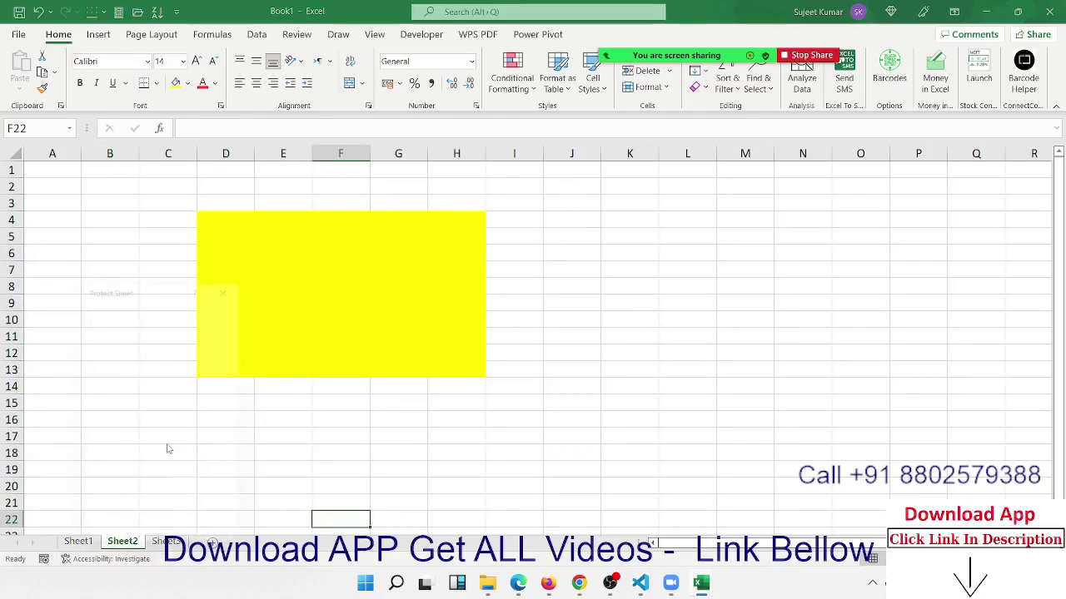
{"action": "mouse_move", "coordinate": [137, 280]}
{"action": "left_mouse_down"}
{"action": "mouse_move", "coordinate": [704, 187]}
{"action": "mouse_move", "coordinate": [655, 199]}
{"action": "left_mouse_up"}
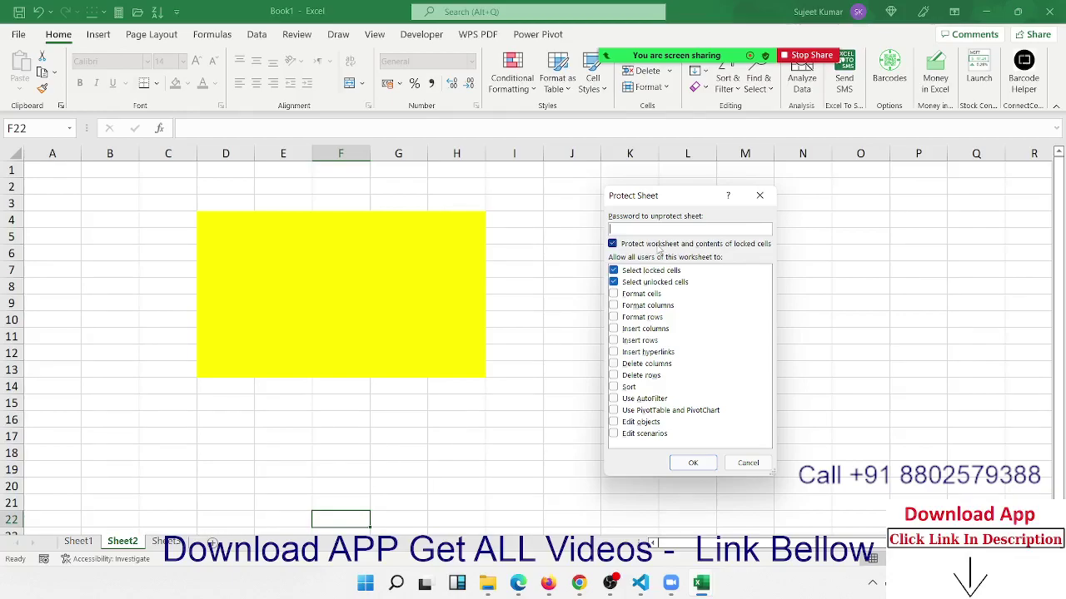
{"action": "type", "text": "1"}
{"action": "key", "text": "Return"}
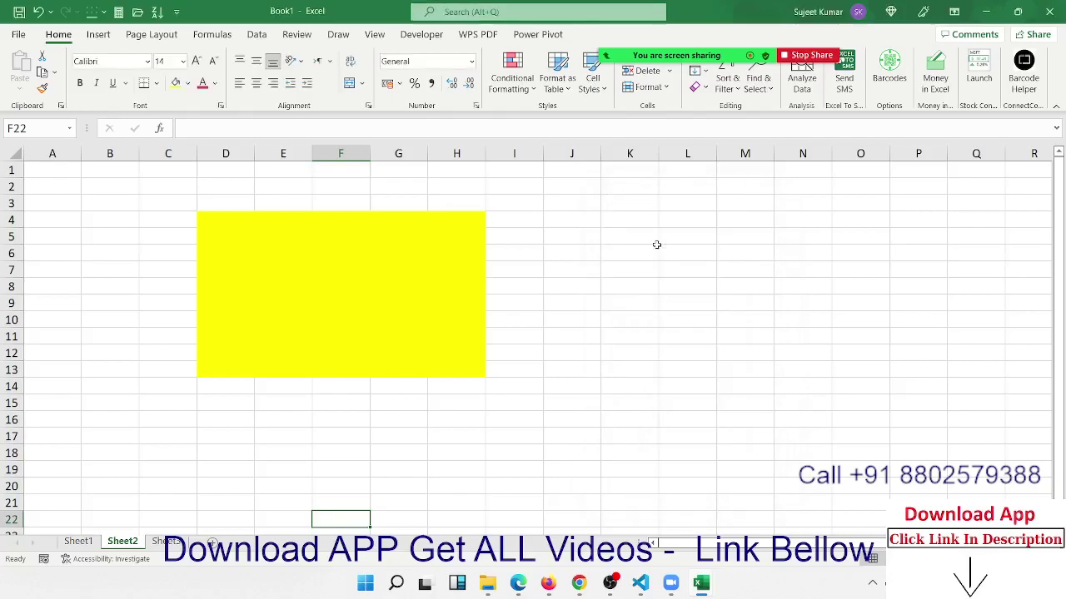
{"action": "left_click", "coordinate": [218, 223]}
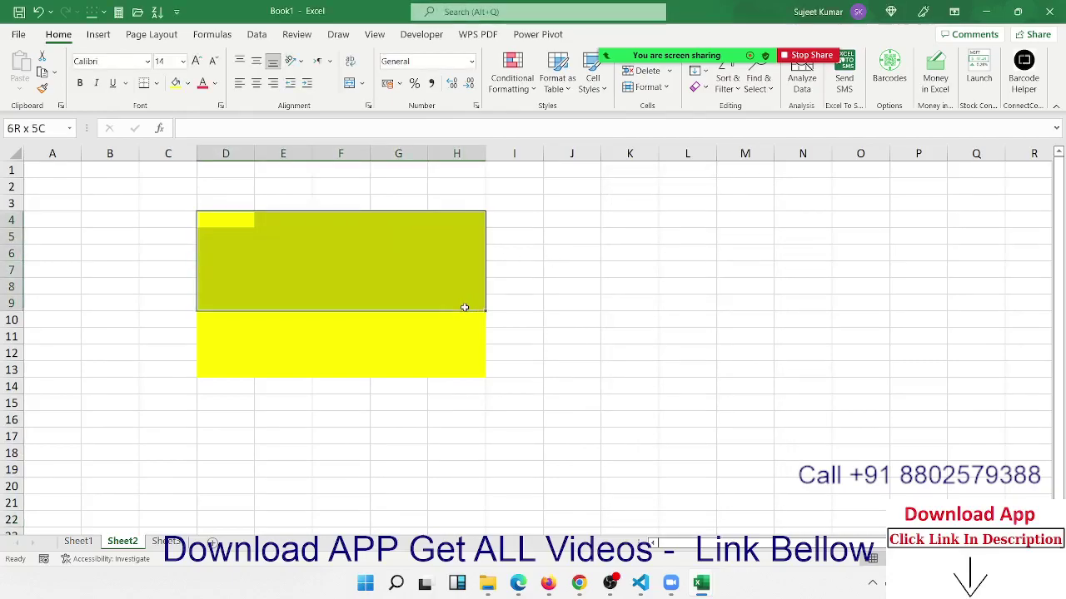
Uncheck Locked on the Format Cells Protection tab for the yellow block D4:H13
{"action": "left_click_drag", "start_coordinate": [218, 223], "coordinate": [457, 366]}
{"action": "right_click", "coordinate": [457, 364]}
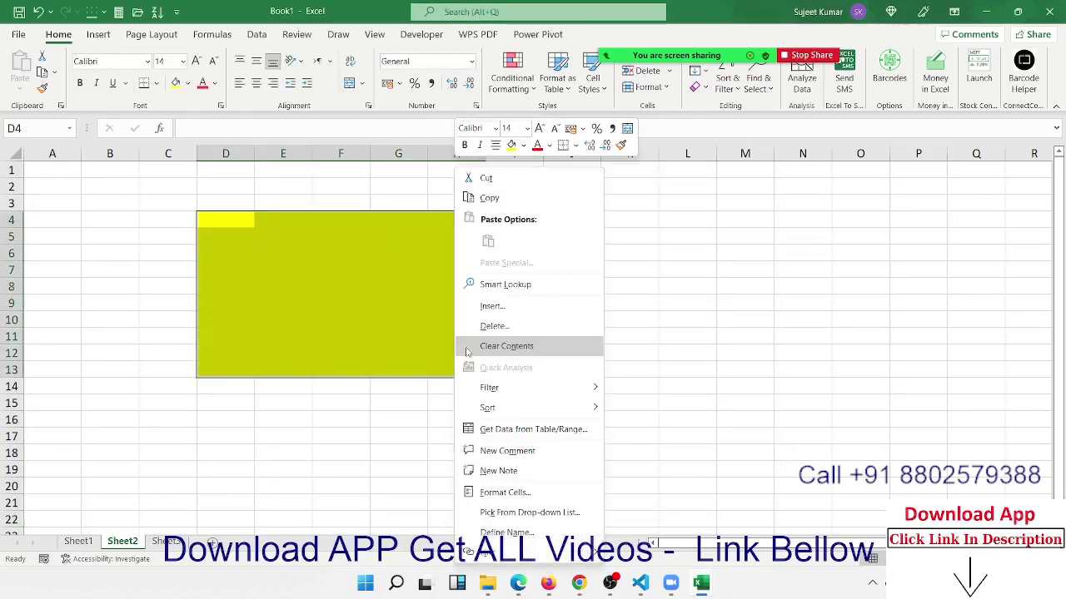
{"action": "left_click", "coordinate": [535, 494]}
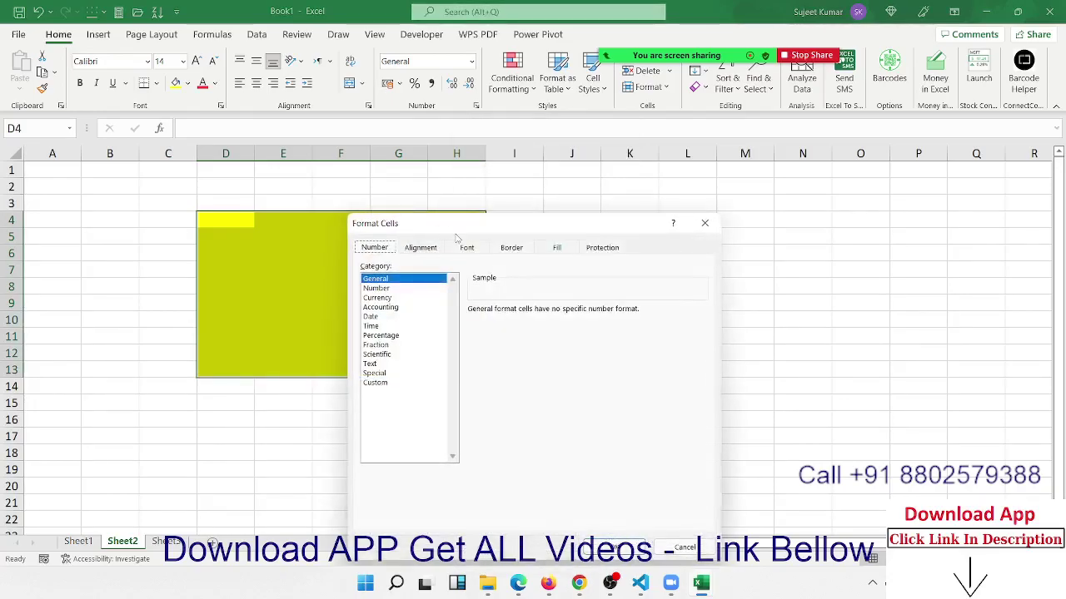
{"action": "right_click", "coordinate": [397, 269]}
{"action": "left_click", "coordinate": [468, 491]}
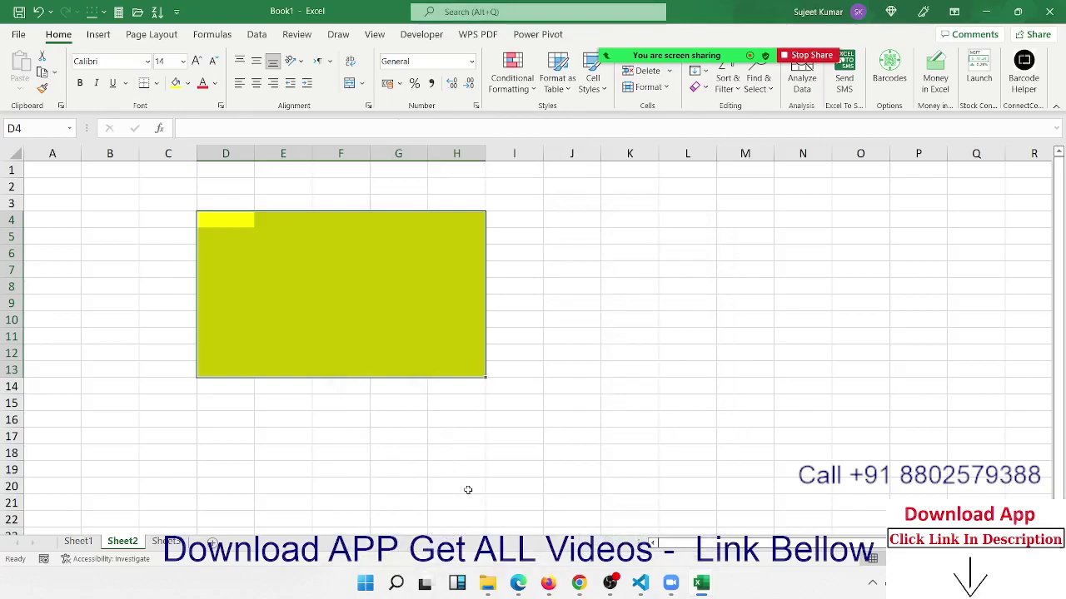
{"action": "left_click_drag", "start_coordinate": [348, 213], "coordinate": [571, 172]}
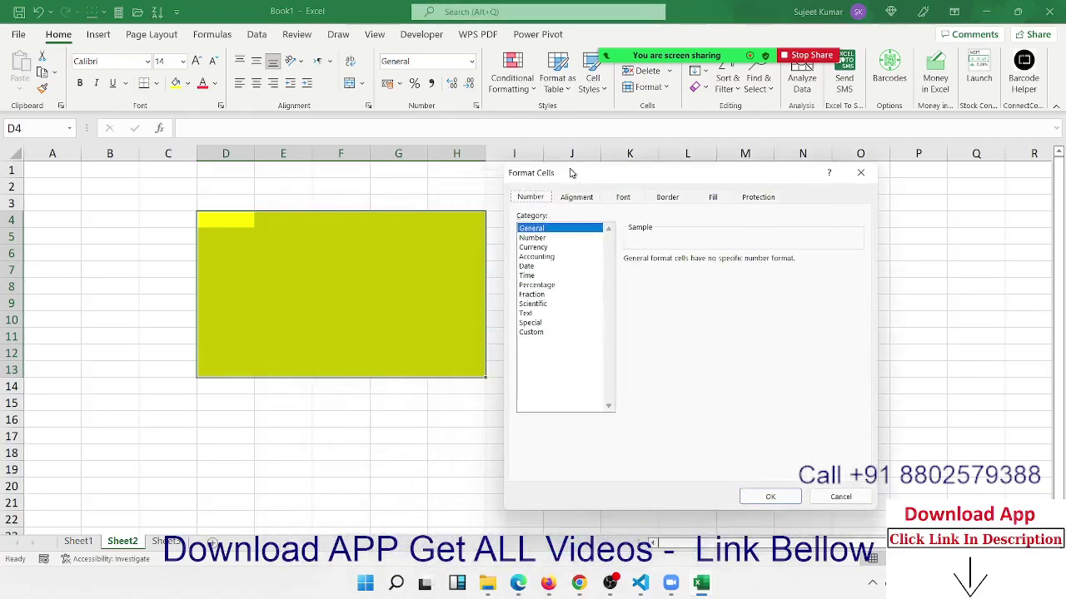
{"action": "left_click", "coordinate": [755, 202]}
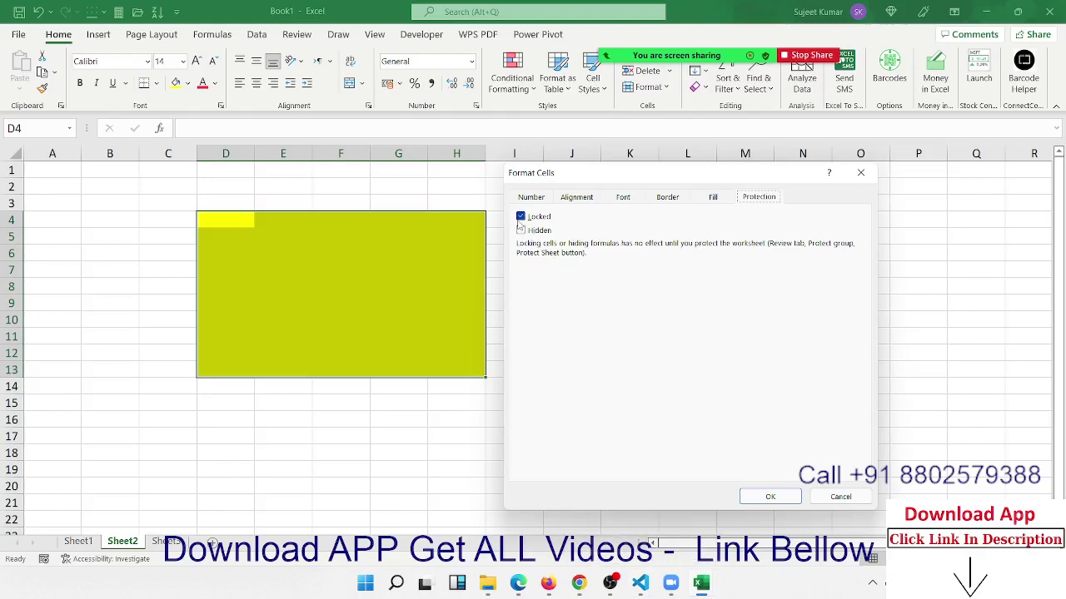
{"action": "left_click", "coordinate": [521, 218]}
{"action": "left_click", "coordinate": [764, 501]}
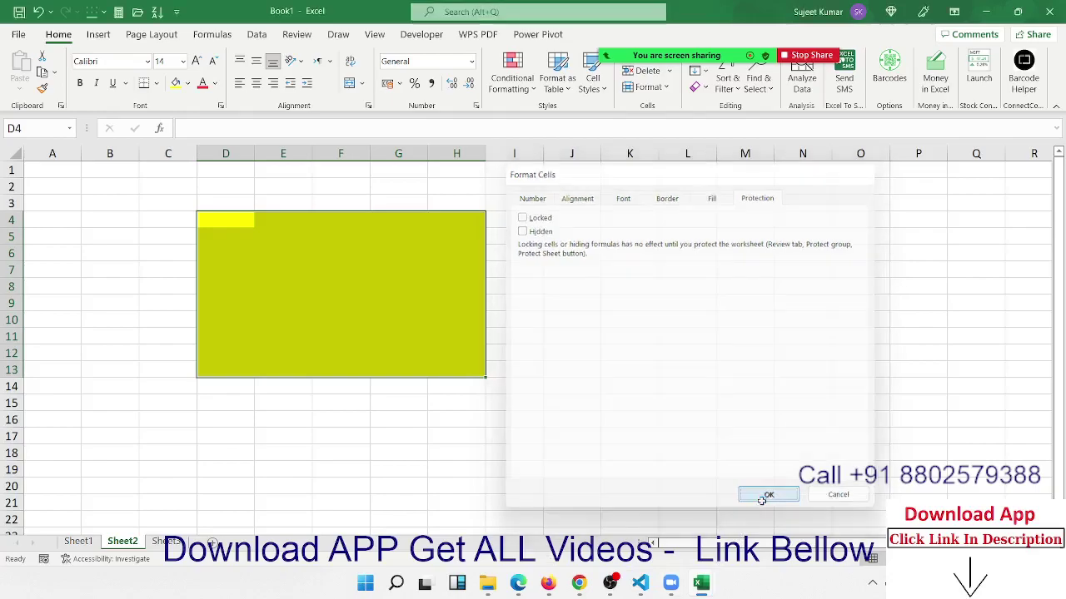
{"action": "left_click", "coordinate": [764, 502]}
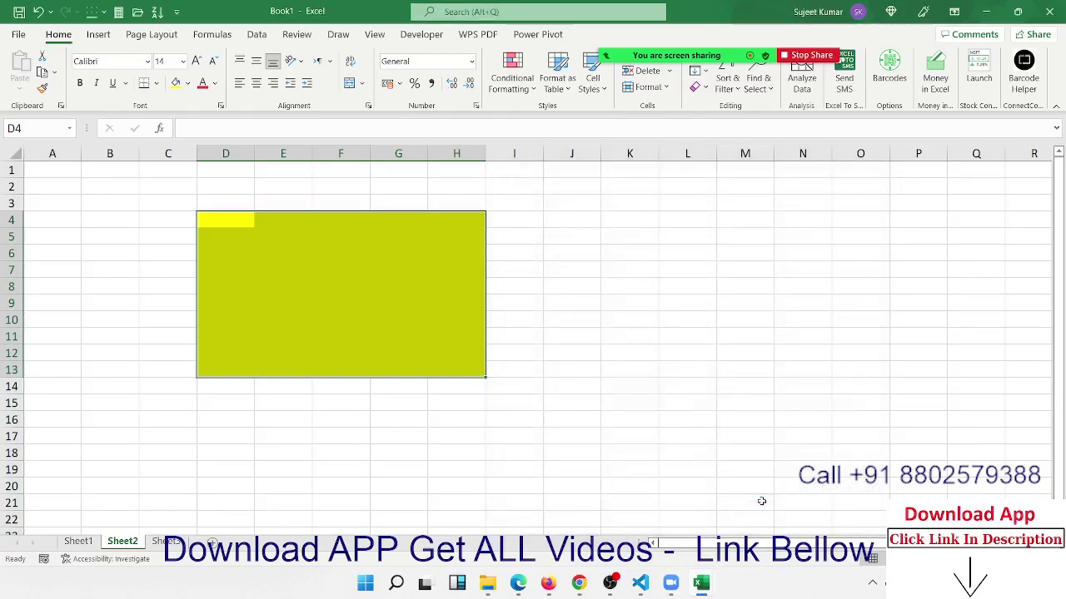
{"action": "left_click", "coordinate": [463, 348]}
Type 'xc' into K13 and then delete it
{"action": "left_click", "coordinate": [609, 376]}
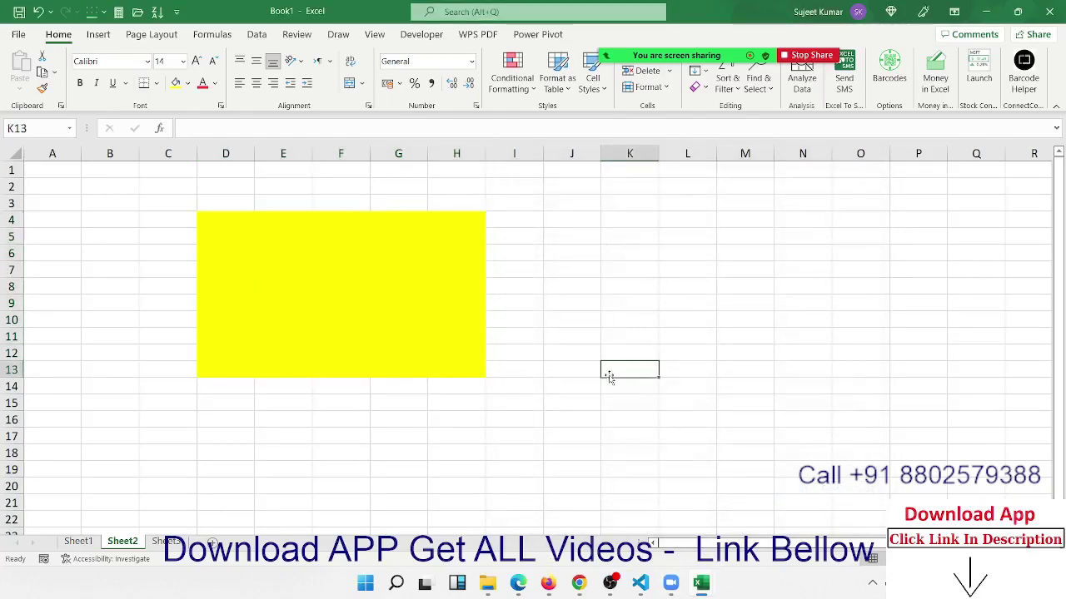
{"action": "type", "text": "xc"}
{"action": "left_click", "coordinate": [556, 412]}
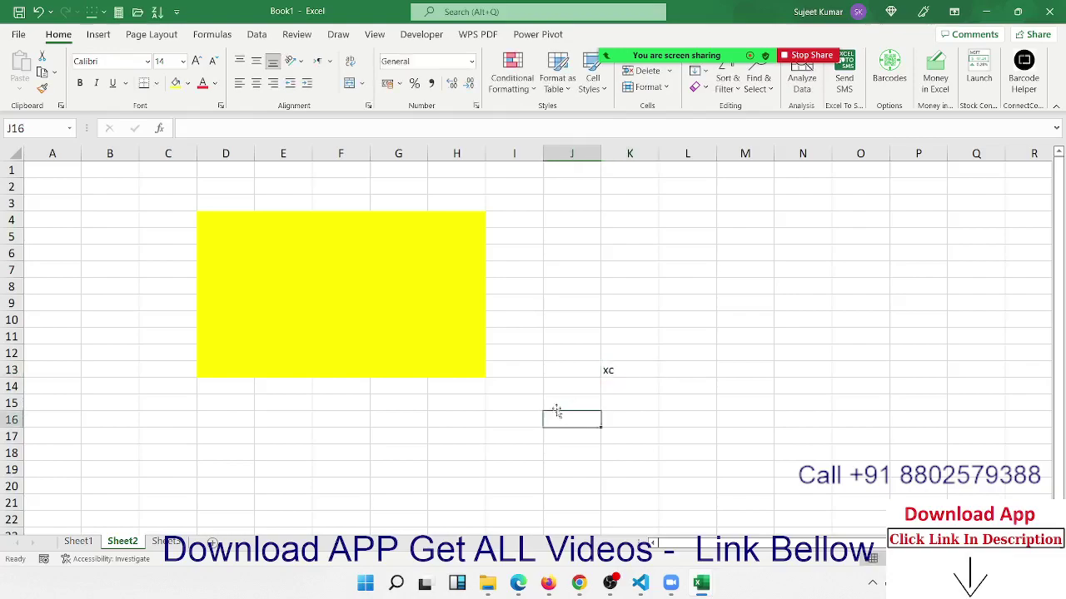
{"action": "left_click", "coordinate": [608, 371]}
{"action": "key", "text": "Delete"}
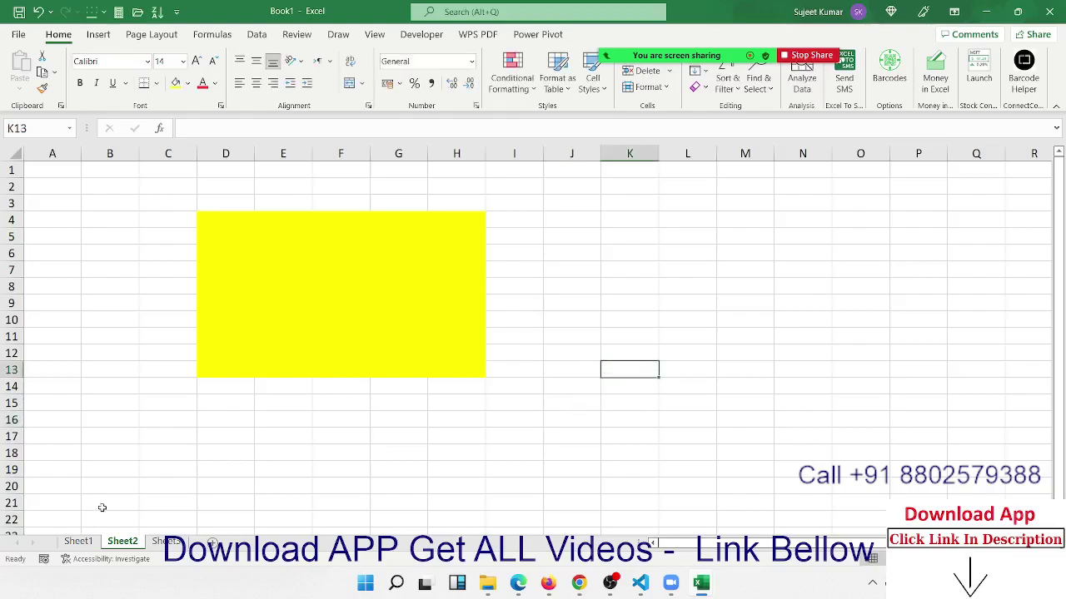
Protect Sheet2 from its tab menu with the default permissions and no password
{"action": "right_click", "coordinate": [129, 545]}
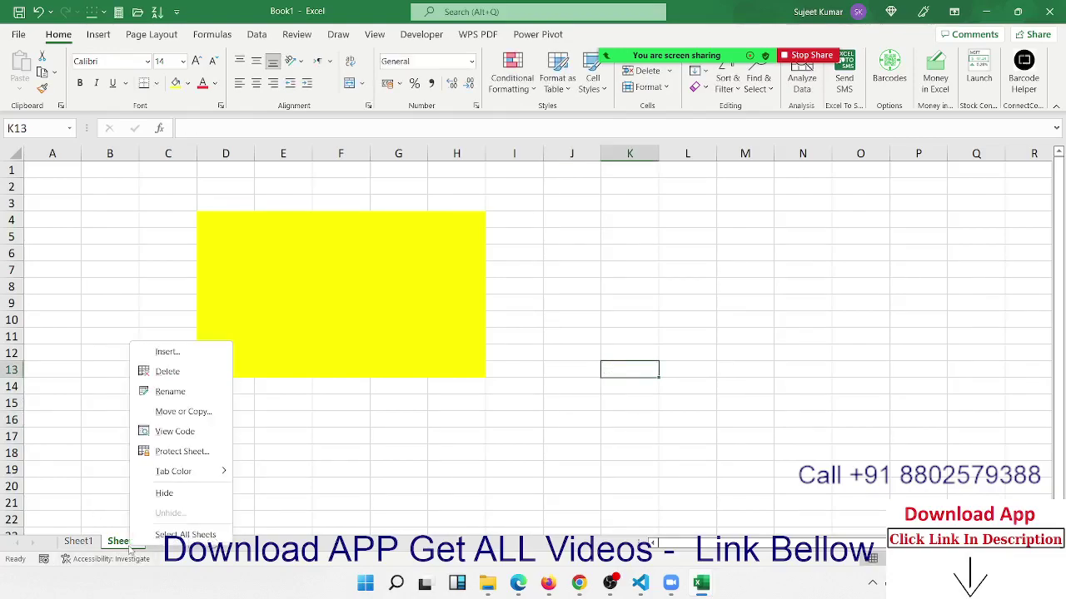
{"action": "left_click", "coordinate": [183, 451]}
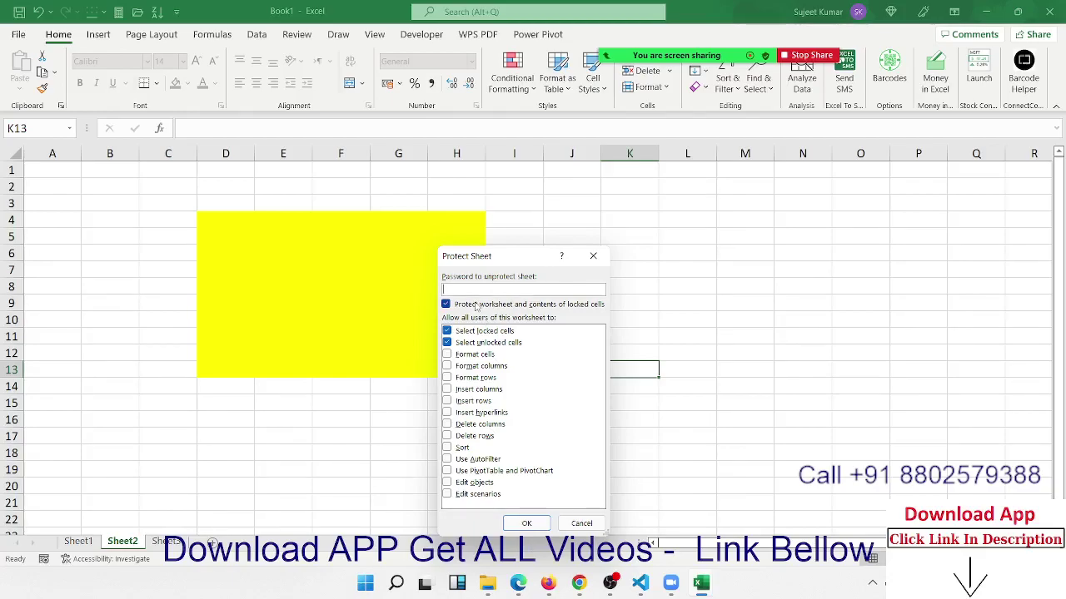
{"action": "left_click", "coordinate": [526, 524]}
Try to edit cell I17 outside the yellow block and dismiss the protected-sheet warning
{"action": "left_click", "coordinate": [362, 315]}
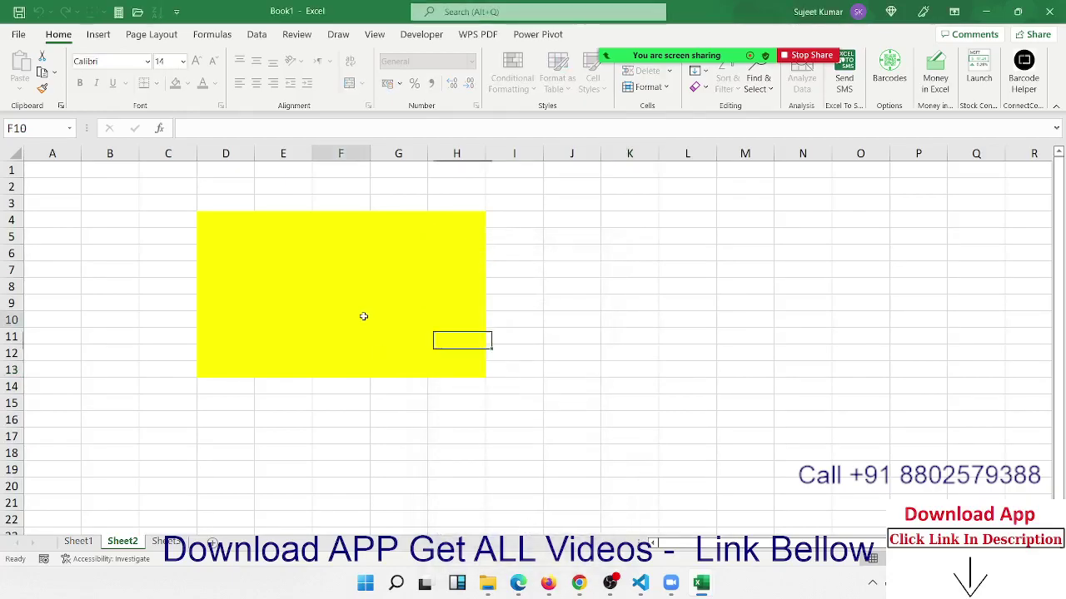
{"action": "left_click", "coordinate": [486, 441]}
{"action": "double_click", "coordinate": [487, 441]}
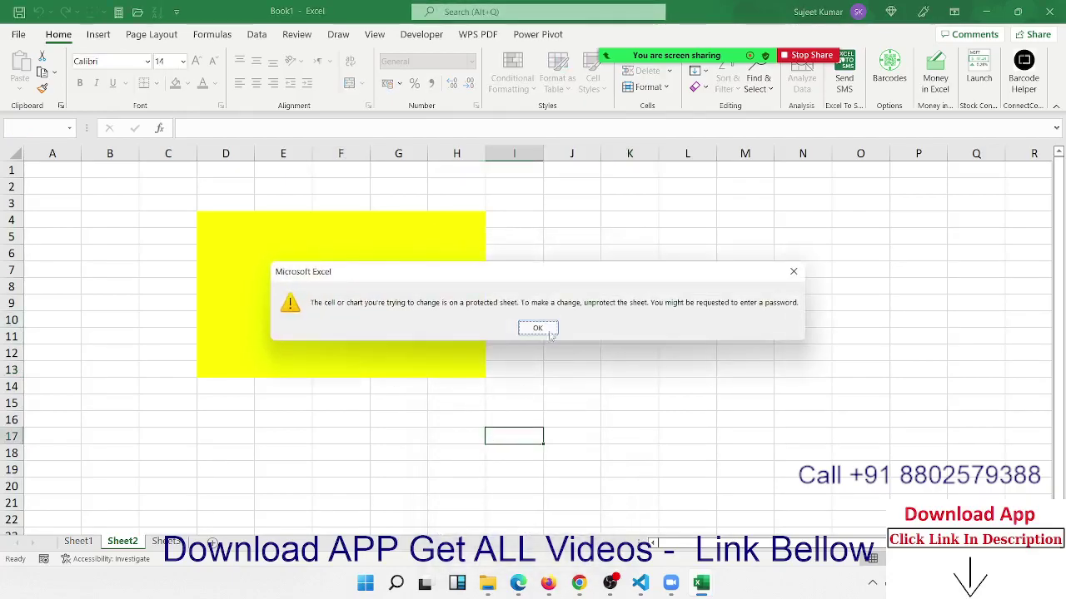
{"action": "left_click", "coordinate": [539, 329]}
Type c into G8, F10, E8, E6, G6, G9, F11, E9 and D7 inside the yellow block
{"action": "left_click", "coordinate": [407, 292]}
{"action": "type", "text": "c"}
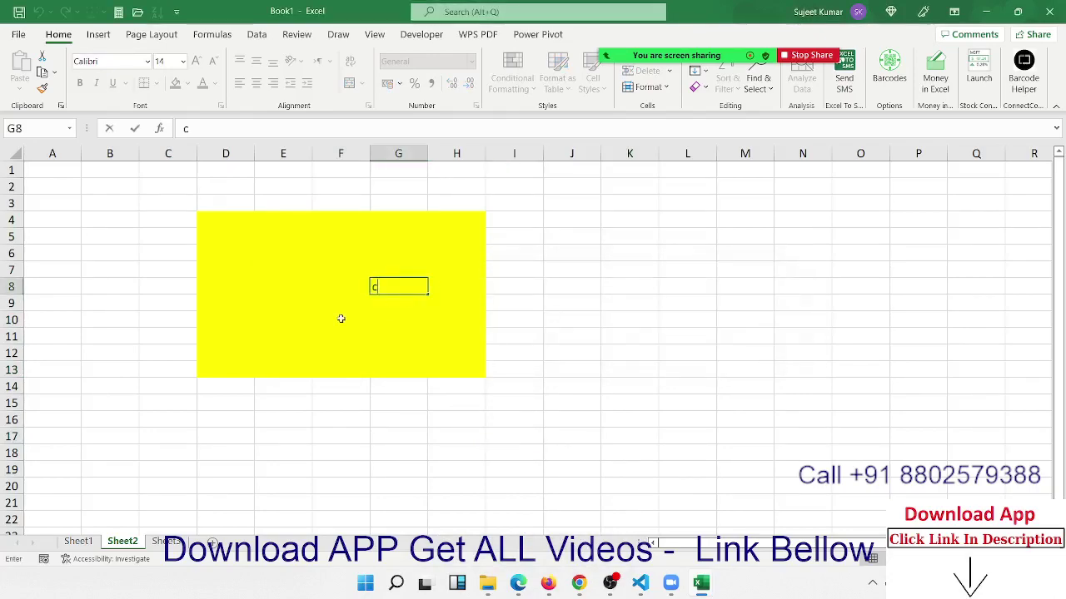
{"action": "left_click", "coordinate": [337, 318]}
{"action": "type", "text": "c"}
{"action": "left_click", "coordinate": [274, 280]}
{"action": "type", "text": "c"}
{"action": "left_click", "coordinate": [274, 255]}
{"action": "type", "text": "c"}
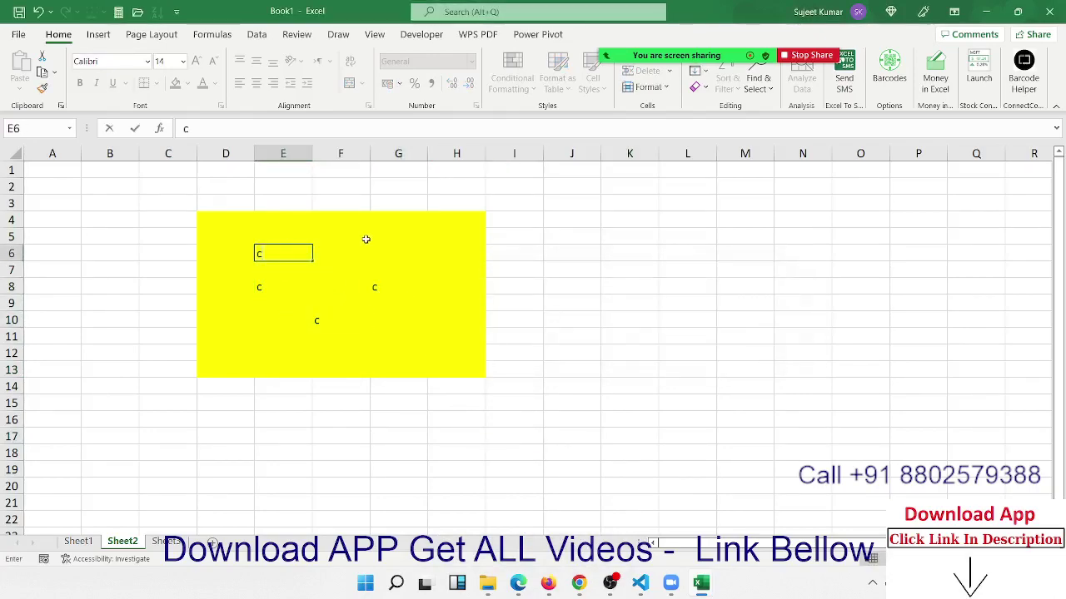
{"action": "left_click", "coordinate": [364, 238]}
{"action": "left_click", "coordinate": [392, 249]}
{"action": "type", "text": "c"}
{"action": "left_click", "coordinate": [393, 303]}
{"action": "type", "text": "c"}
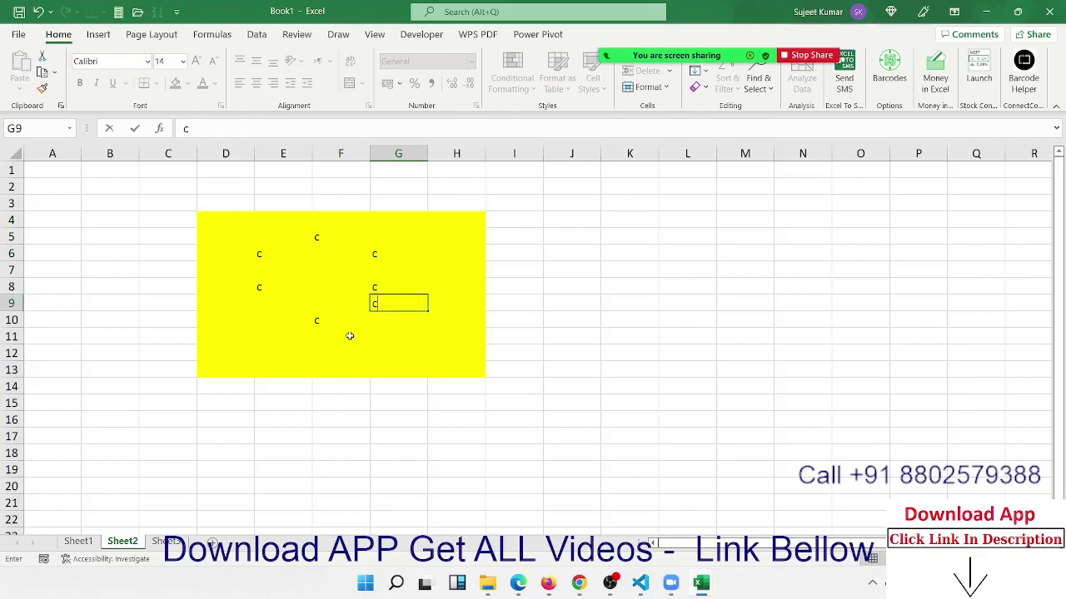
{"action": "left_click", "coordinate": [321, 335]}
{"action": "type", "text": "c"}
{"action": "left_click", "coordinate": [262, 301]}
{"action": "type", "text": "c"}
{"action": "left_click", "coordinate": [247, 269]}
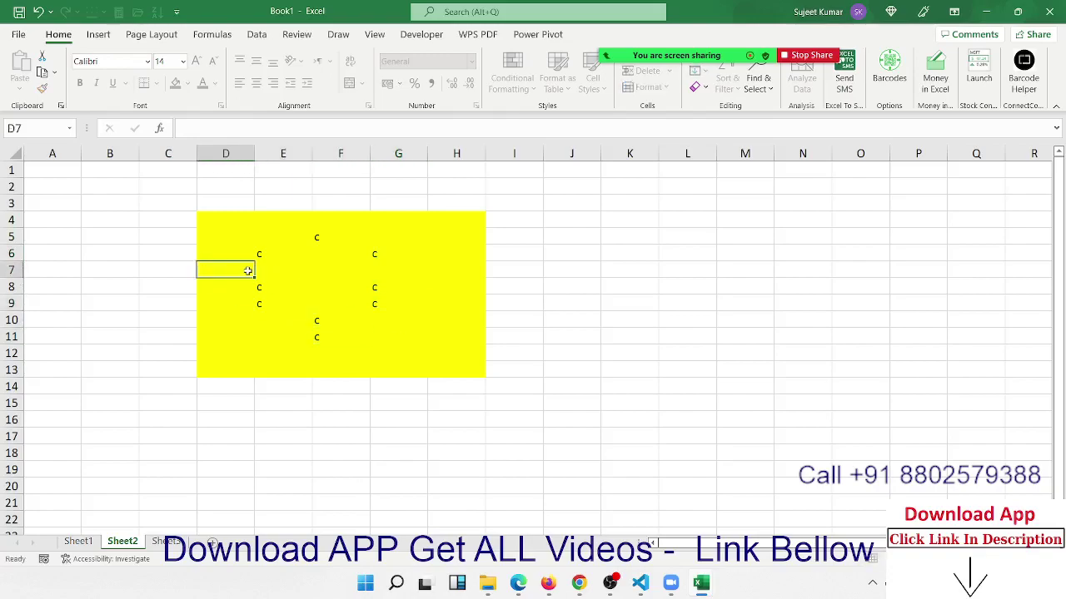
{"action": "type", "text": "c"}
{"action": "left_click", "coordinate": [268, 250]}
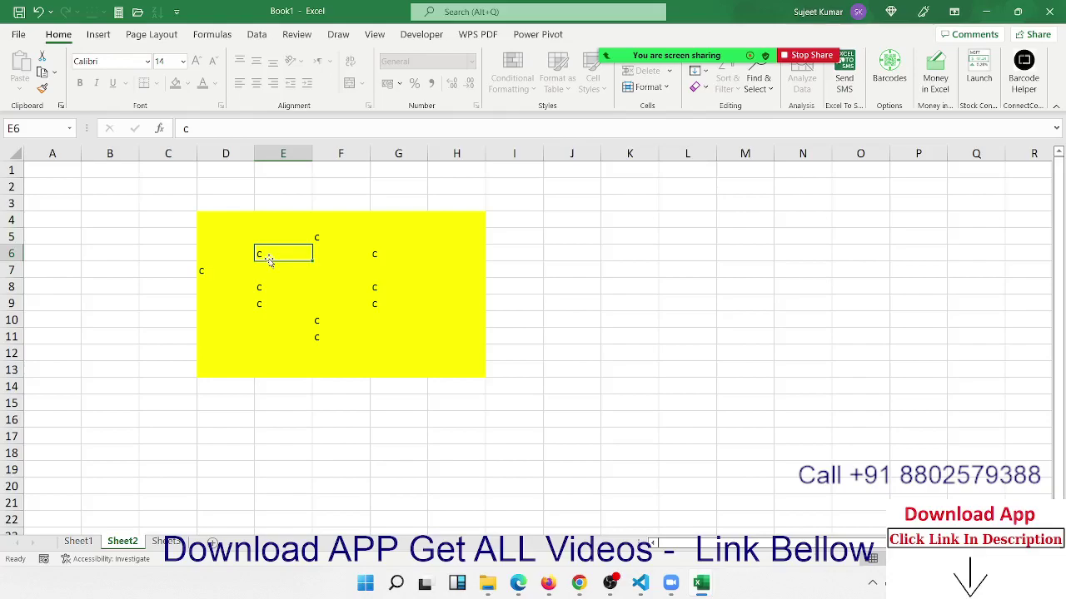
{"action": "left_click", "coordinate": [167, 542]}
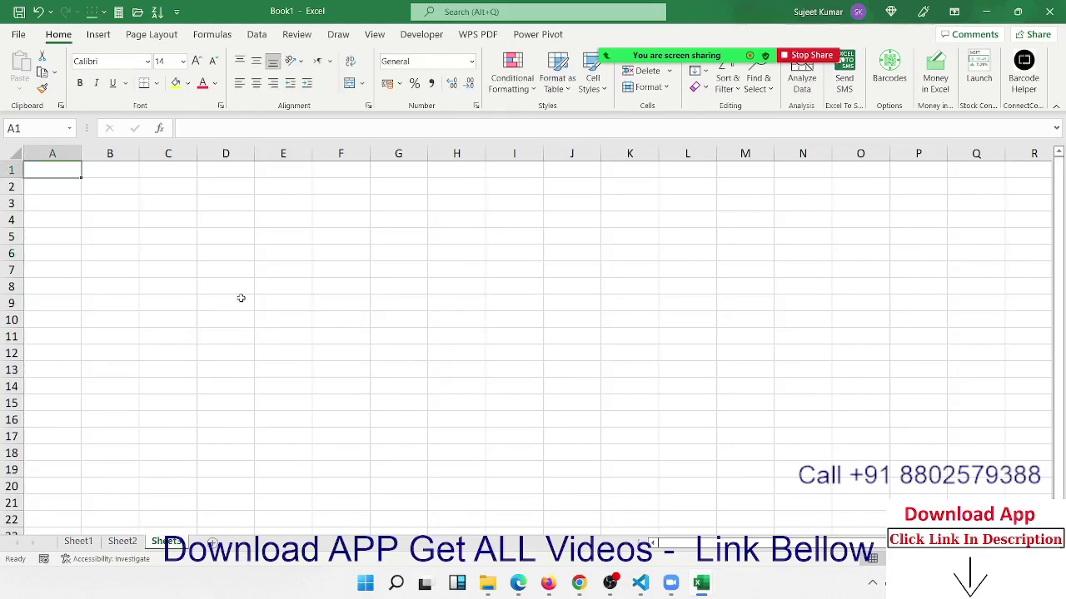
{"action": "mouse_move", "coordinate": [237, 222]}
{"action": "left_mouse_down"}
{"action": "mouse_move", "coordinate": [418, 355]}
{"action": "mouse_move", "coordinate": [455, 340]}
{"action": "left_mouse_up"}
{"action": "left_click", "coordinate": [187, 84]}
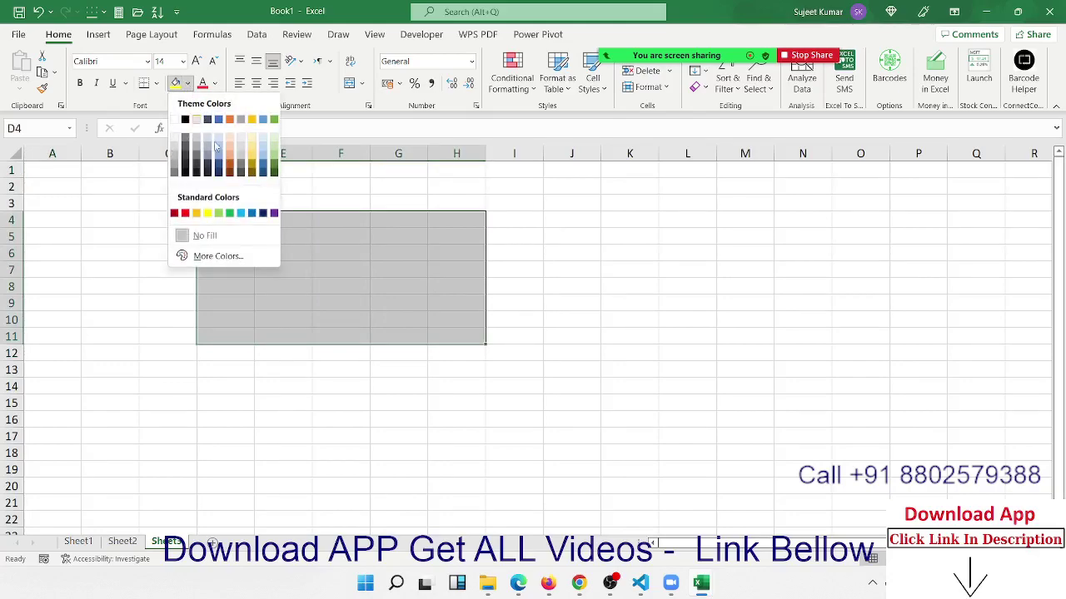
{"action": "left_click", "coordinate": [184, 214]}
{"action": "left_click", "coordinate": [259, 268]}
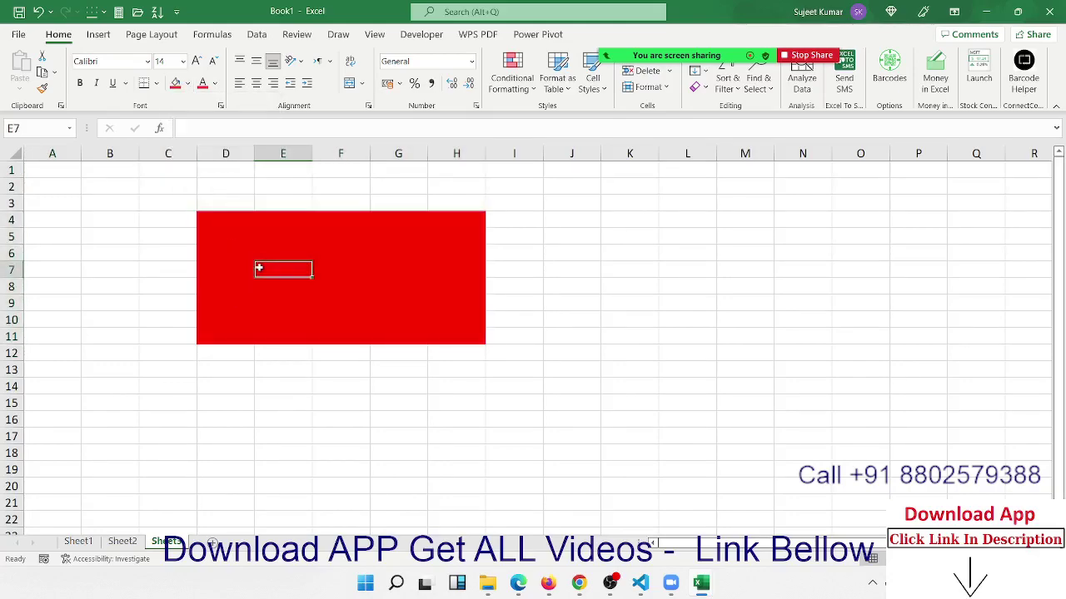
{"action": "left_click_drag", "start_coordinate": [166, 202], "coordinate": [54, 307]}
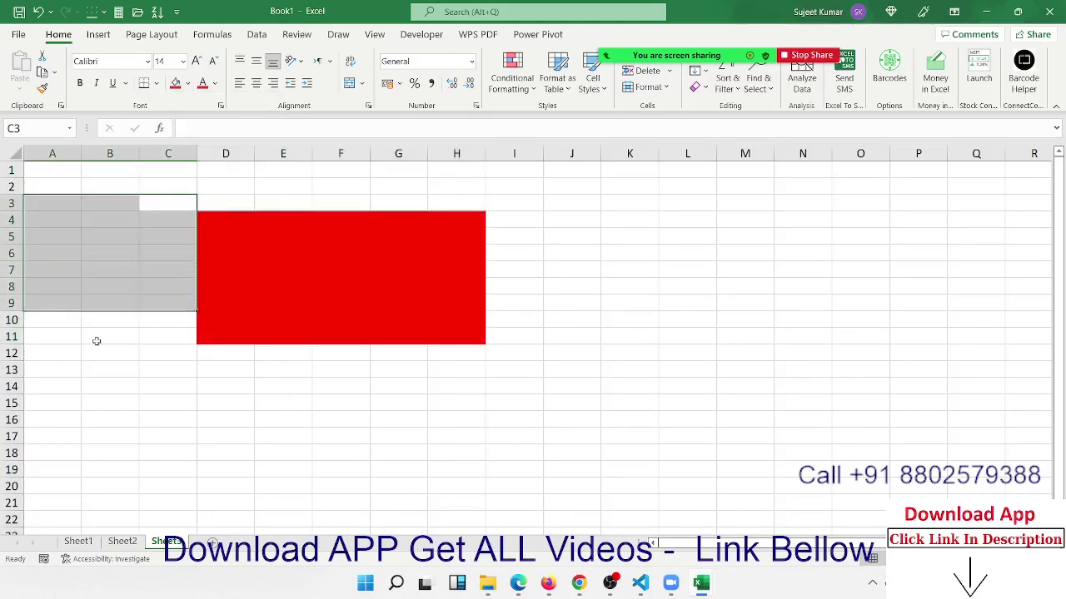
{"action": "left_click", "coordinate": [122, 541]}
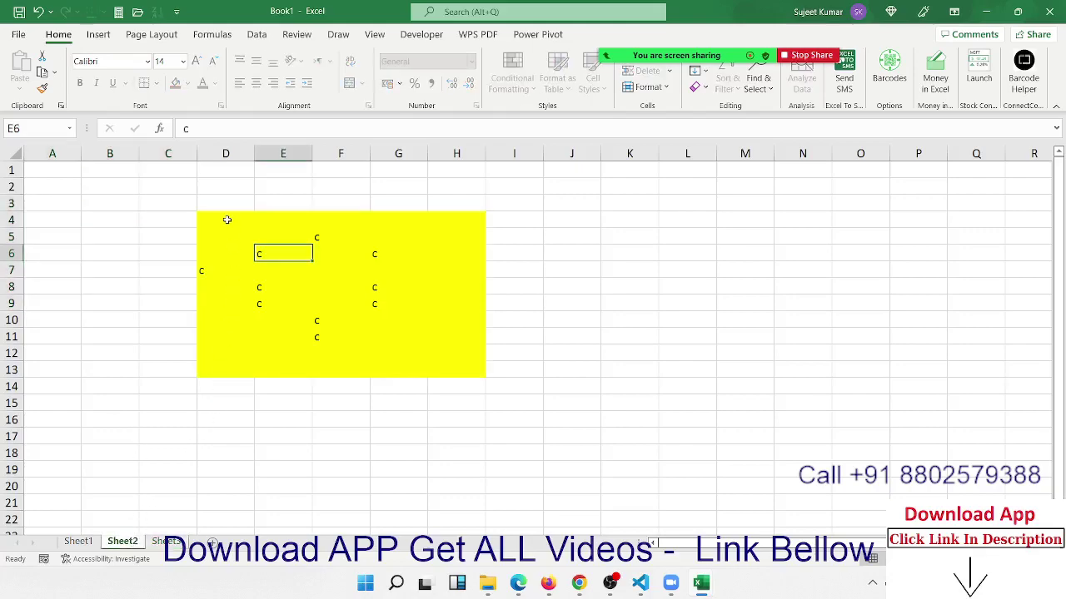
{"action": "left_click_drag", "start_coordinate": [225, 218], "coordinate": [445, 367]}
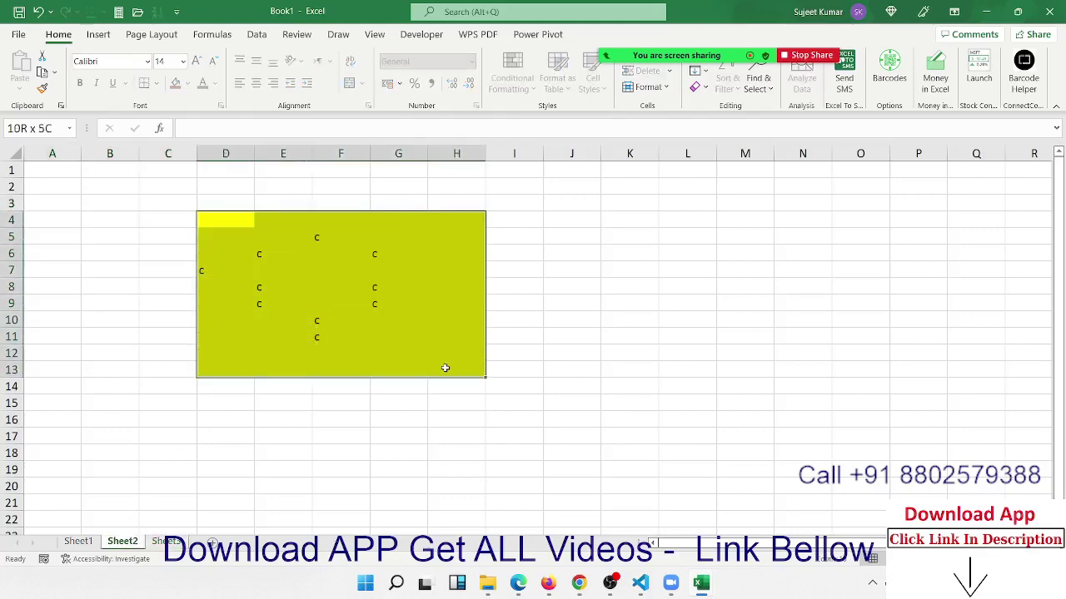
{"action": "left_click_drag", "start_coordinate": [572, 269], "coordinate": [724, 381]}
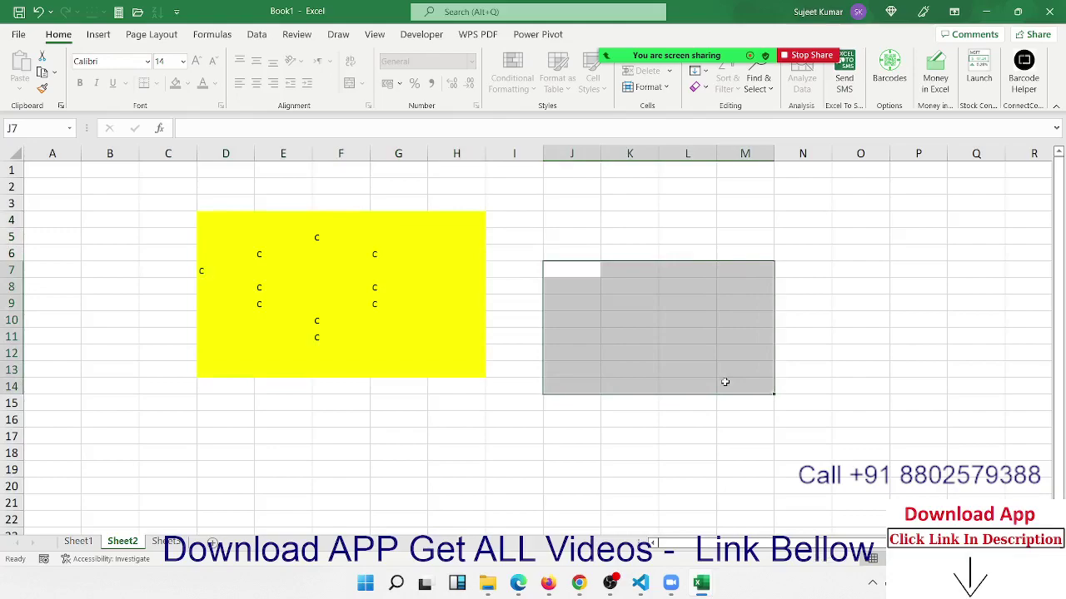
{"action": "left_click", "coordinate": [166, 541]}
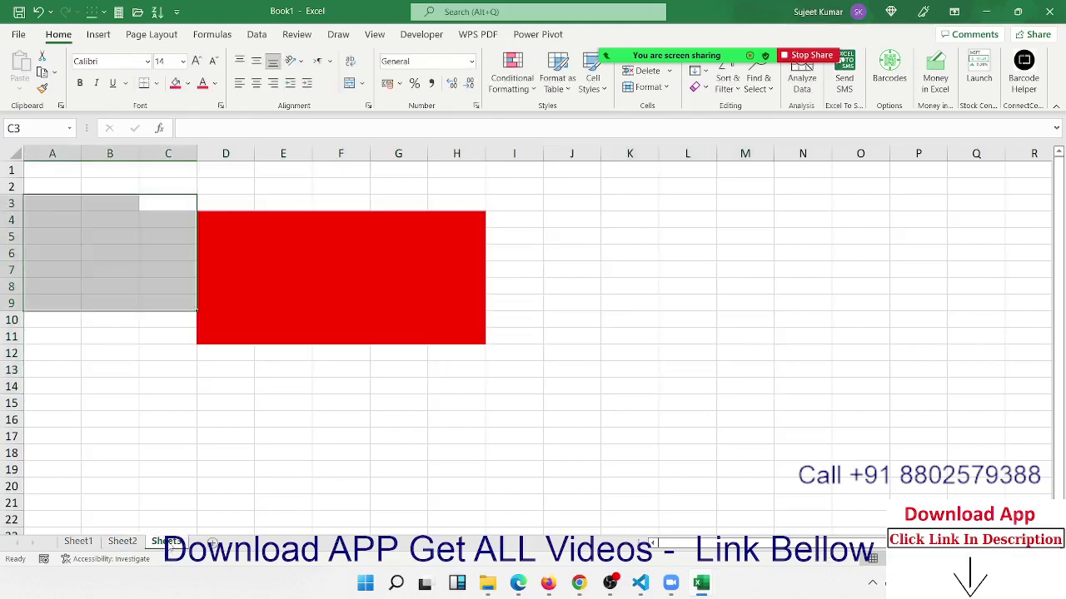
{"action": "left_click_drag", "start_coordinate": [226, 221], "coordinate": [461, 332]}
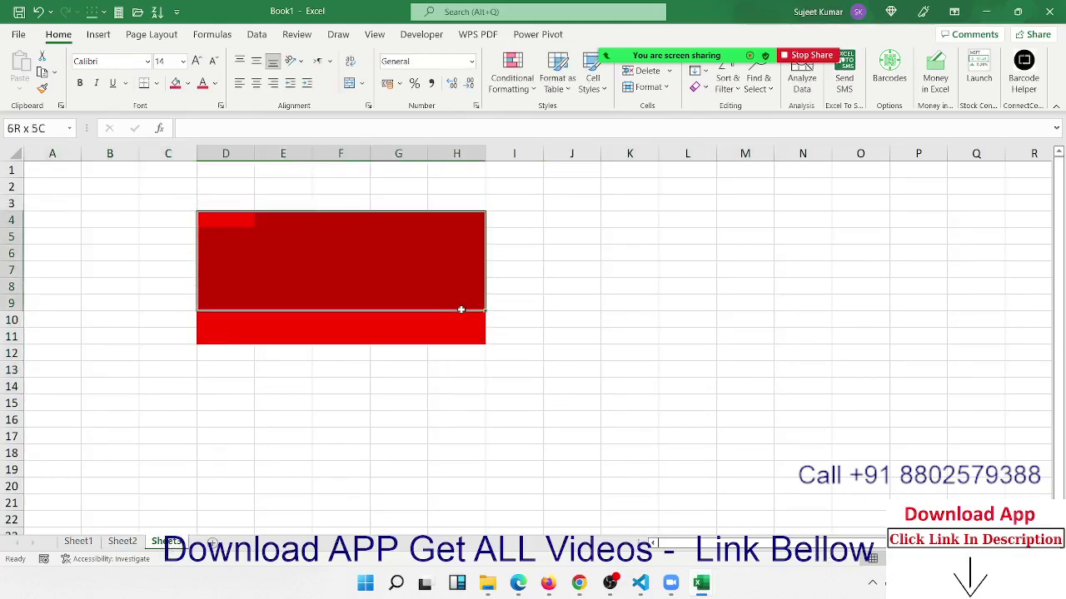
{"action": "left_click_drag", "start_coordinate": [585, 266], "coordinate": [679, 313]}
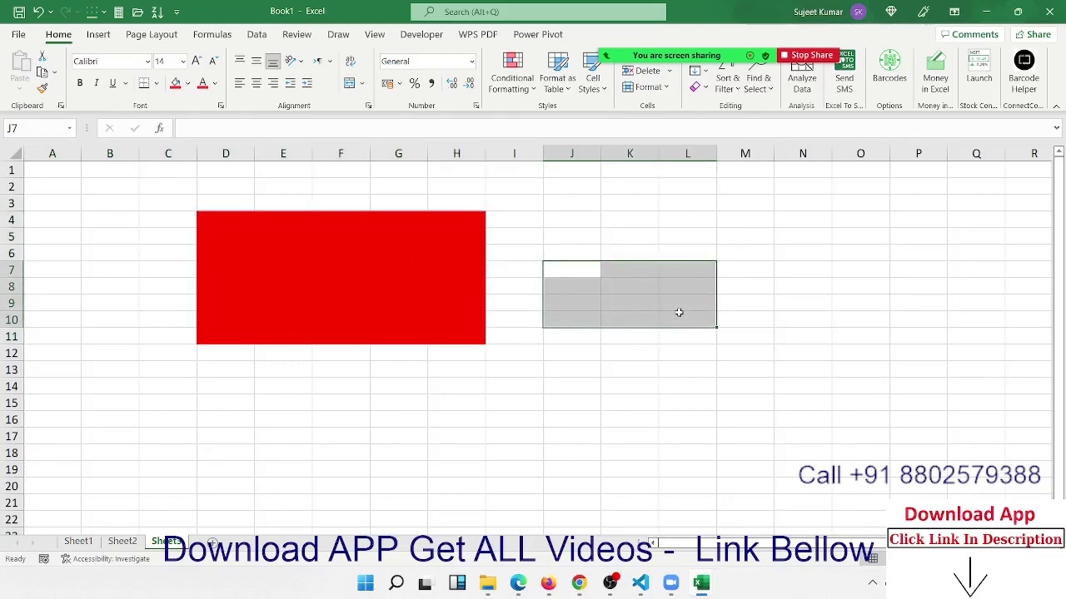
{"action": "left_click", "coordinate": [578, 471]}
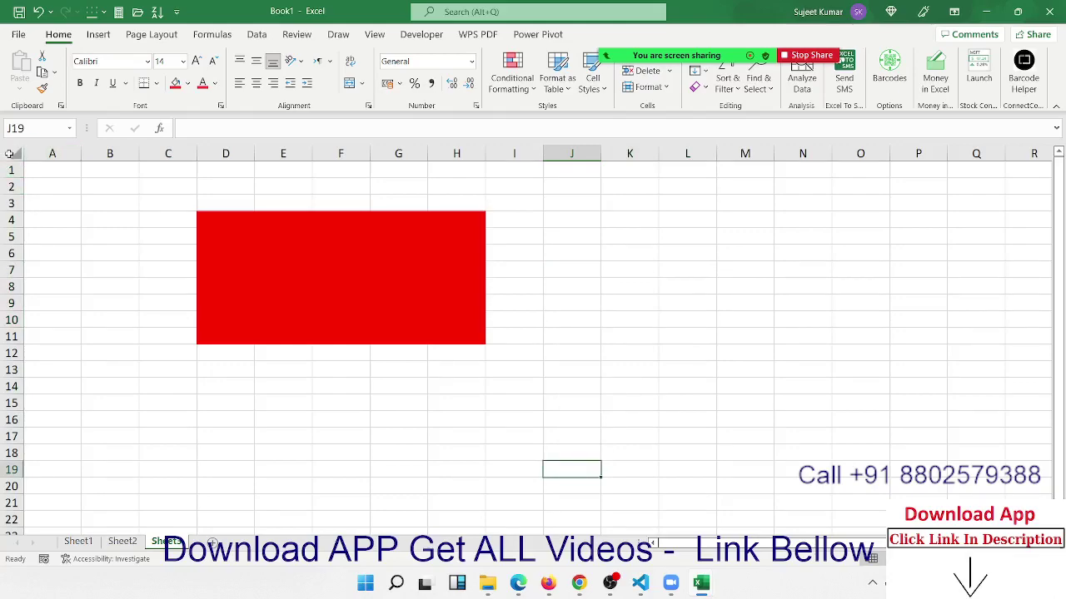
Clear the Locked setting for all cells on Sheet3, then select the red block D4:H11
{"action": "left_click", "coordinate": [10, 154]}
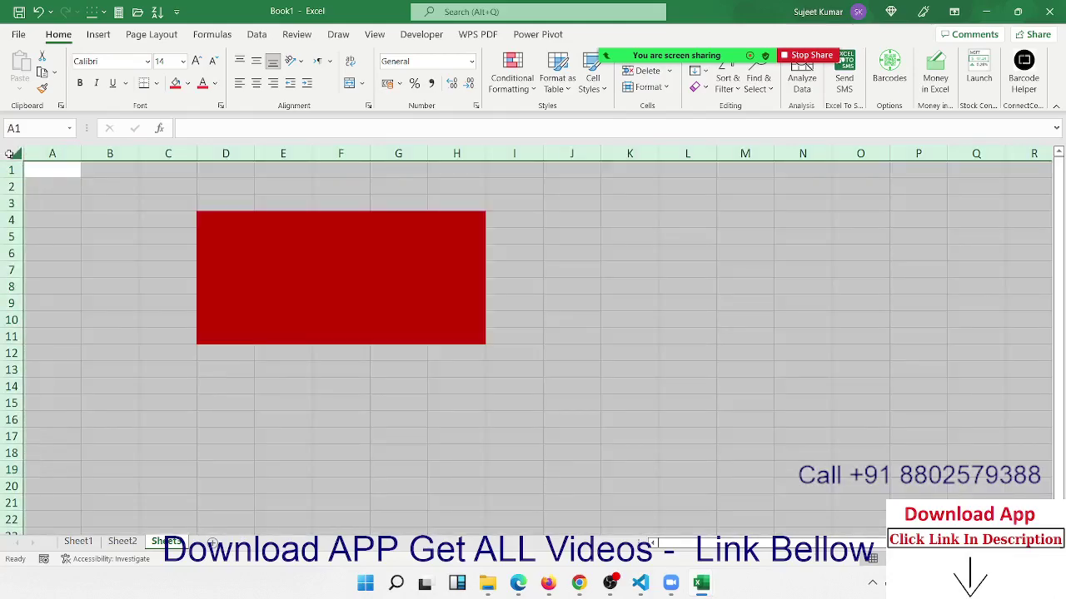
{"action": "right_click", "coordinate": [145, 206]}
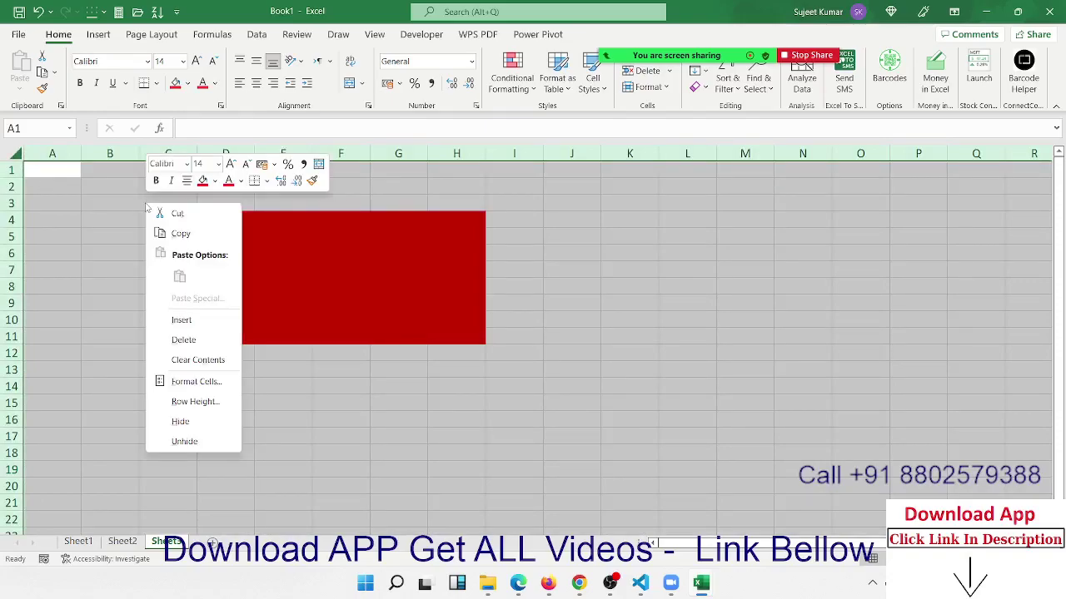
{"action": "left_click", "coordinate": [197, 381]}
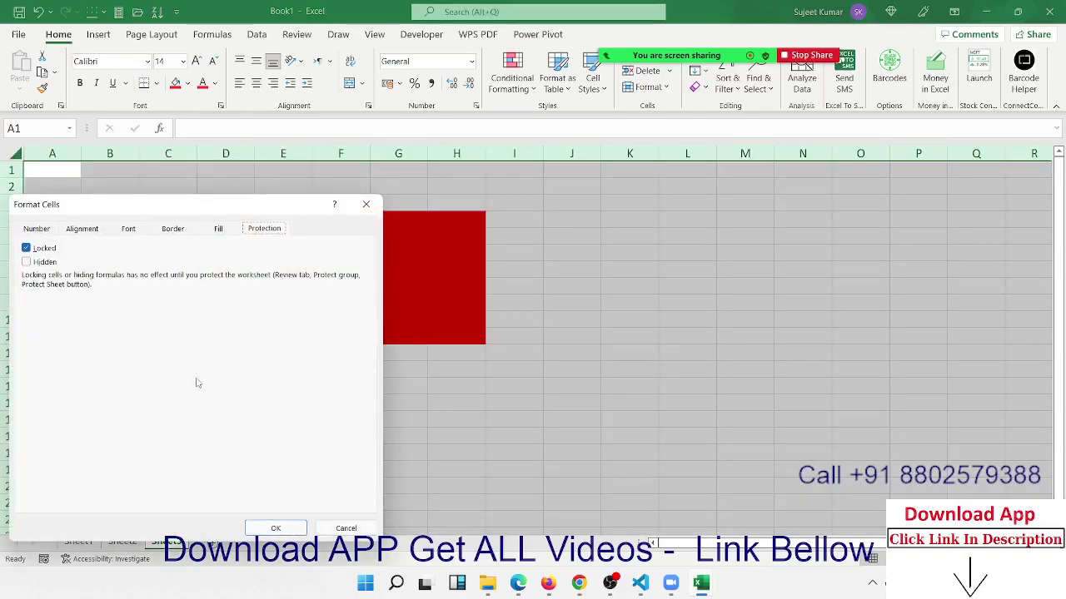
{"action": "left_click_drag", "start_coordinate": [98, 208], "coordinate": [627, 165]}
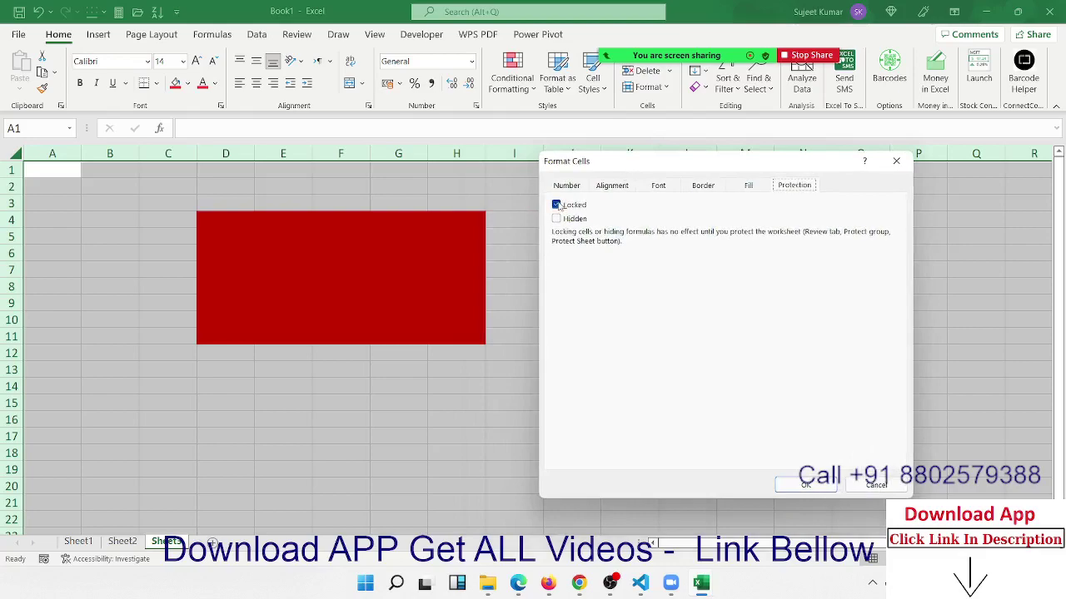
{"action": "left_click", "coordinate": [557, 205]}
{"action": "left_click", "coordinate": [792, 489]}
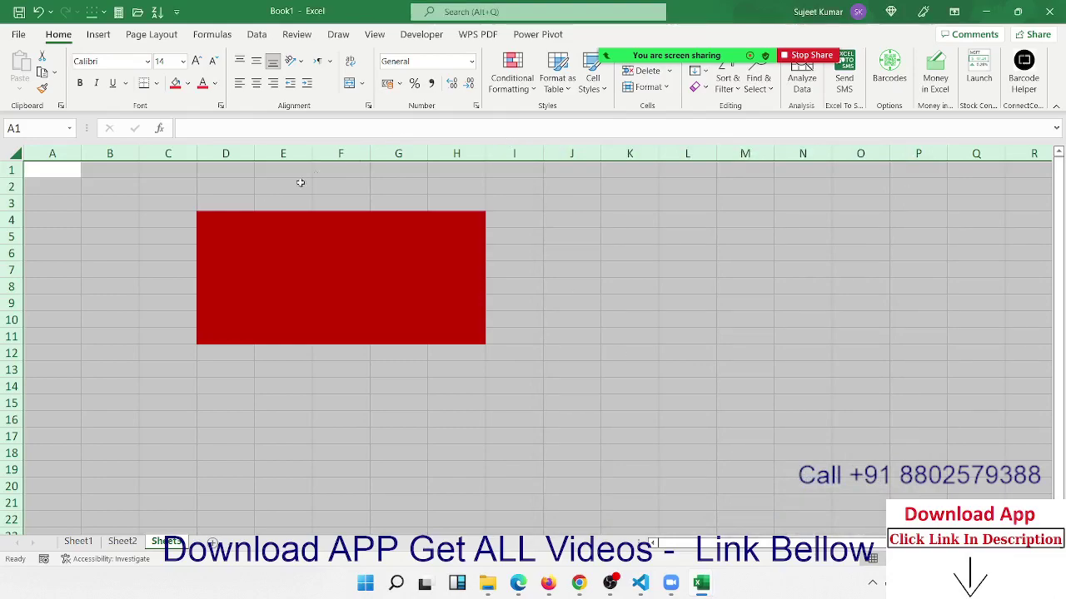
{"action": "left_click", "coordinate": [214, 218]}
{"action": "left_click_drag", "start_coordinate": [214, 218], "coordinate": [449, 335]}
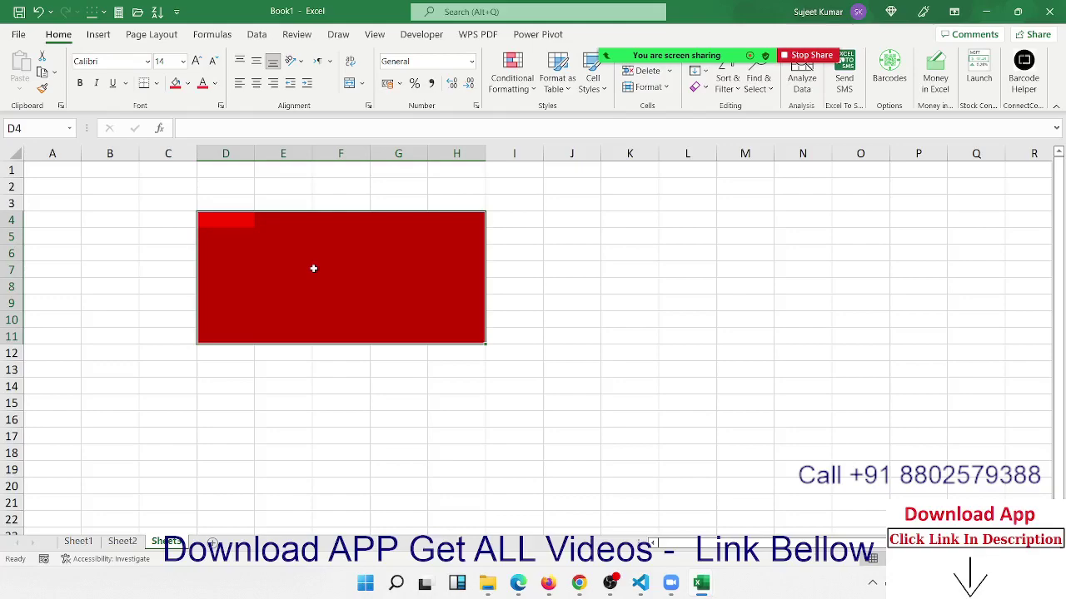
Set only the red D4:H11 block back to Locked in Format Cells > Protection
{"action": "right_click", "coordinate": [312, 268]}
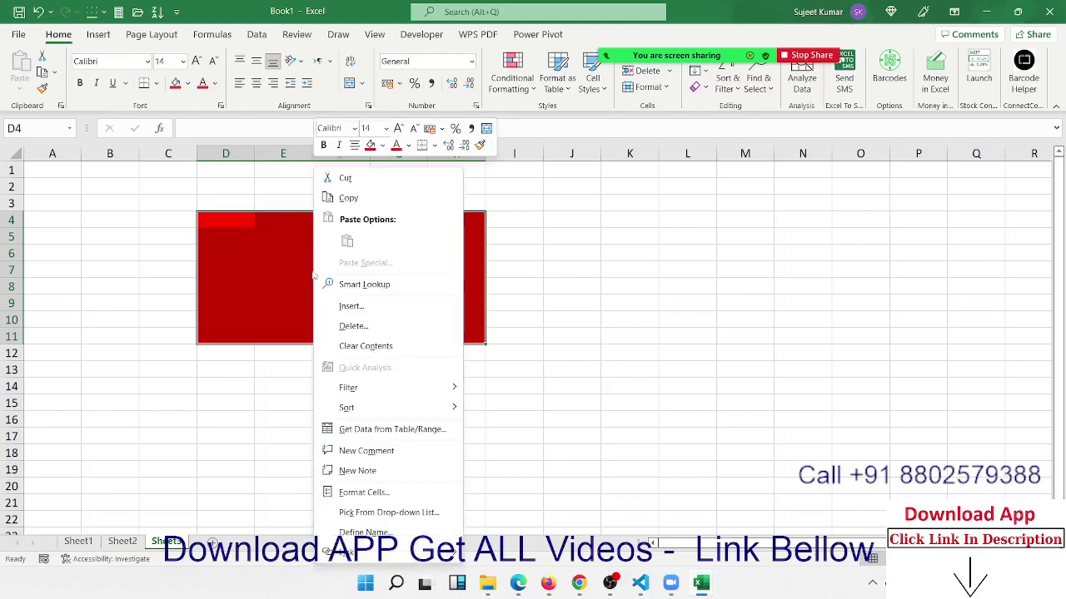
{"action": "left_click", "coordinate": [352, 492]}
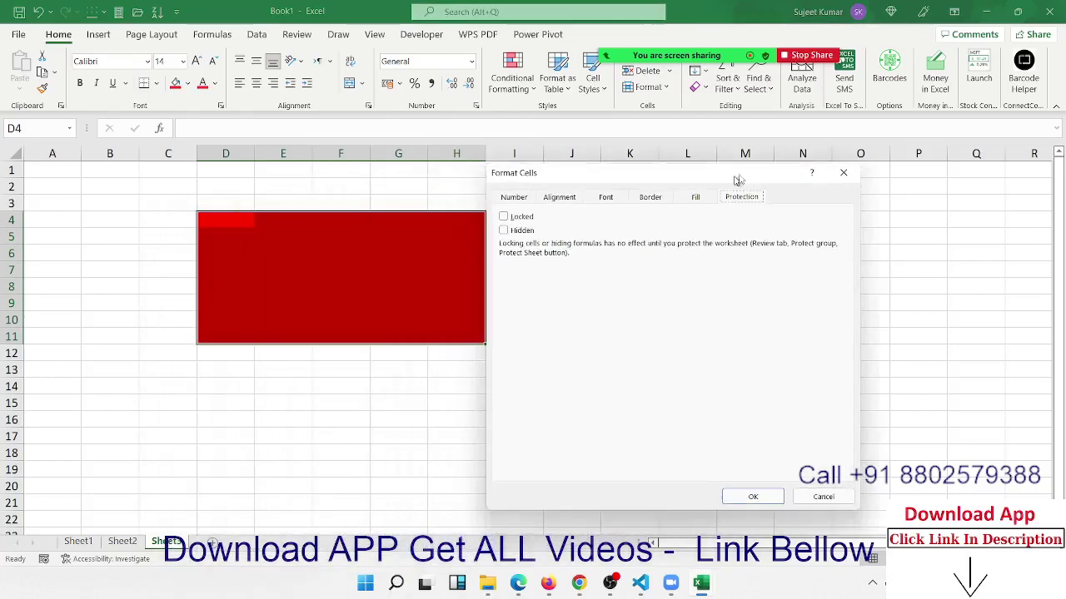
{"action": "left_click", "coordinate": [514, 215]}
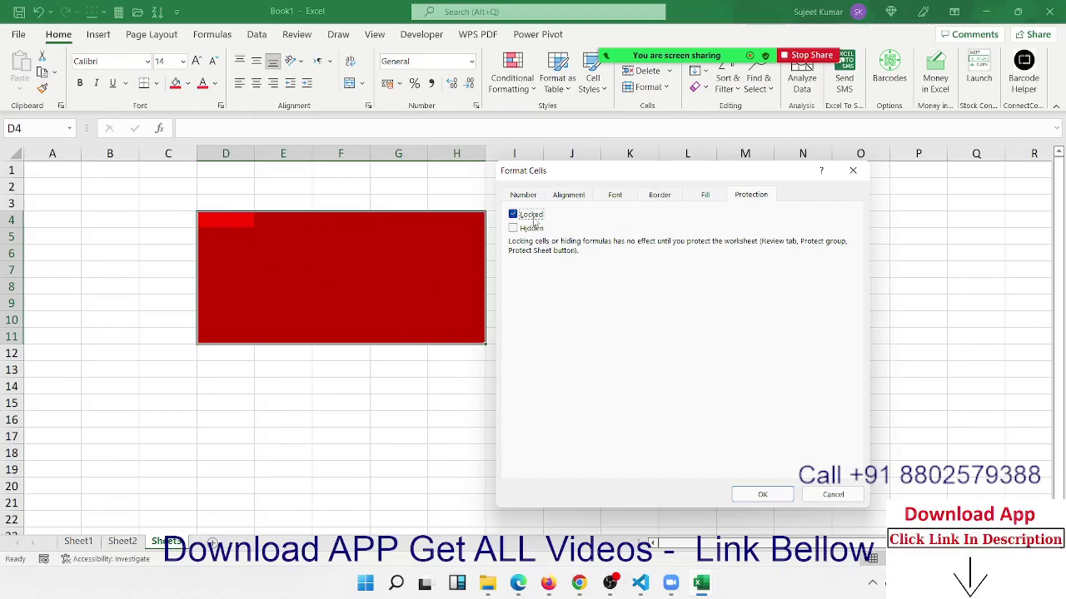
{"action": "left_click", "coordinate": [762, 496]}
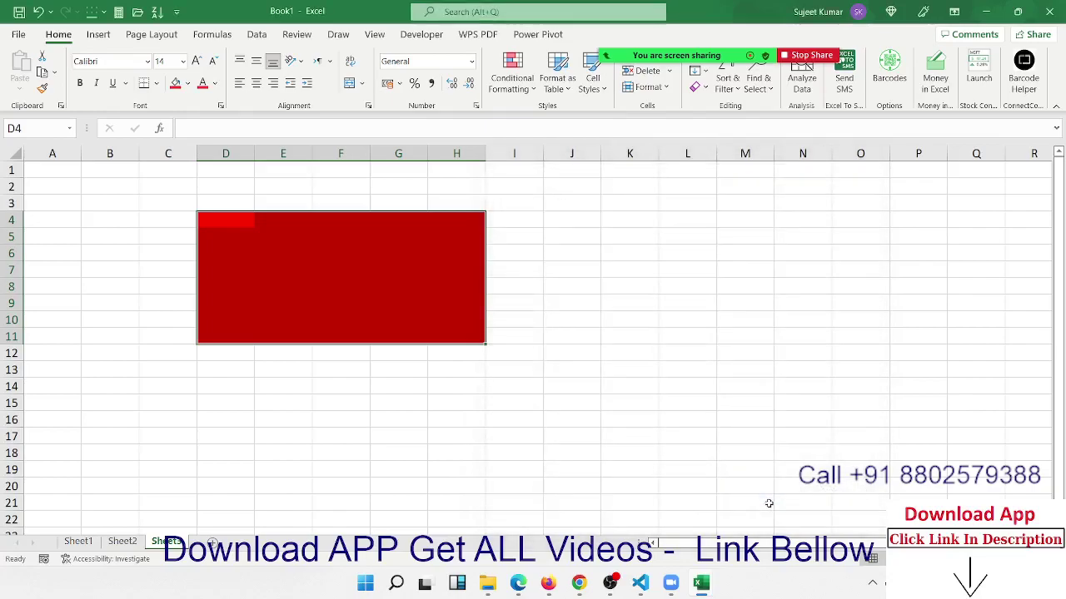
{"action": "left_click", "coordinate": [420, 421]}
Protect Sheet3 with the default protection settings
{"action": "right_click", "coordinate": [178, 547]}
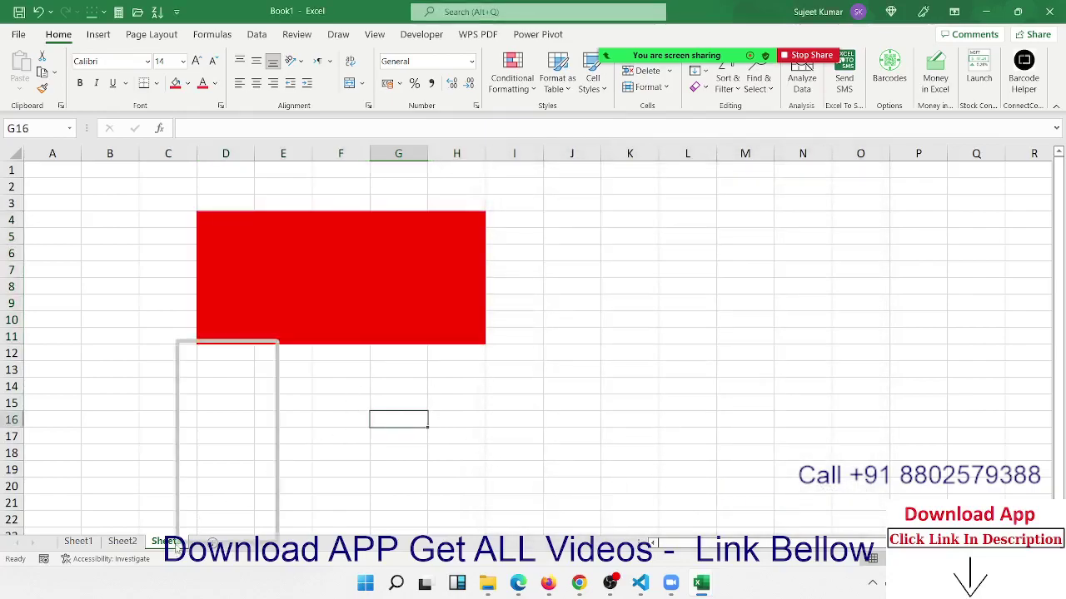
{"action": "left_click", "coordinate": [224, 455]}
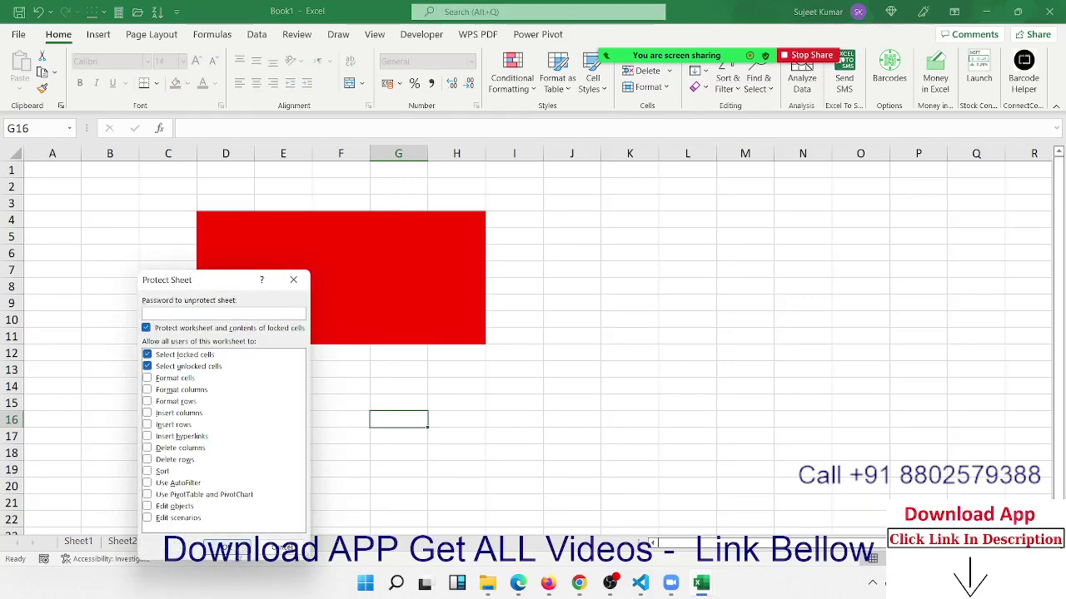
{"action": "left_click", "coordinate": [225, 547]}
Enter 15212 in unlocked E16, confirm locked F7 is refused, and add a new Sheet4
{"action": "left_click", "coordinate": [281, 429]}
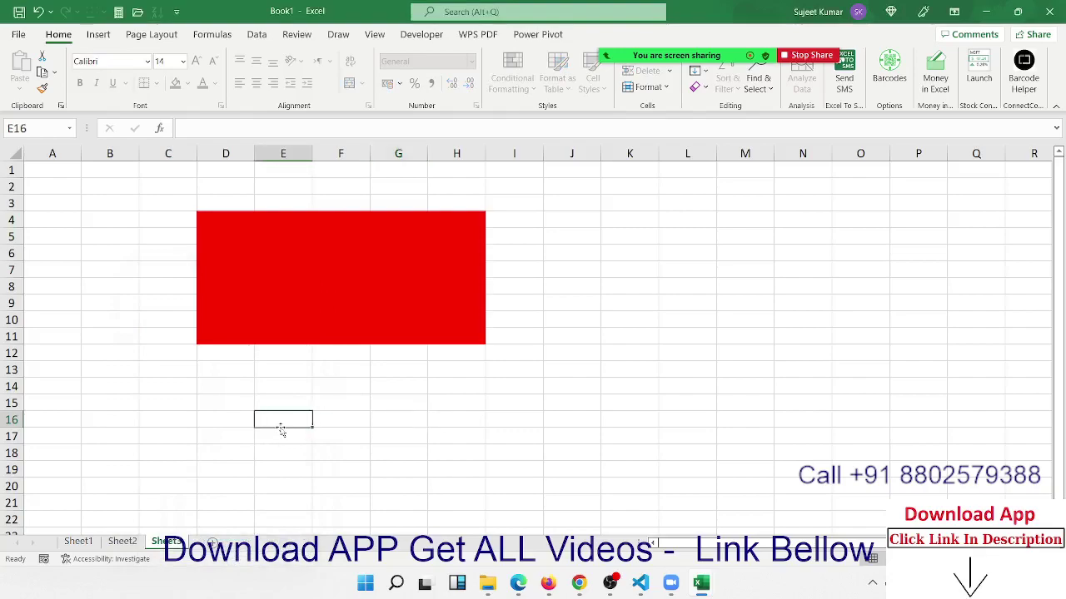
{"action": "type", "text": "15212"}
{"action": "left_click", "coordinate": [340, 274]}
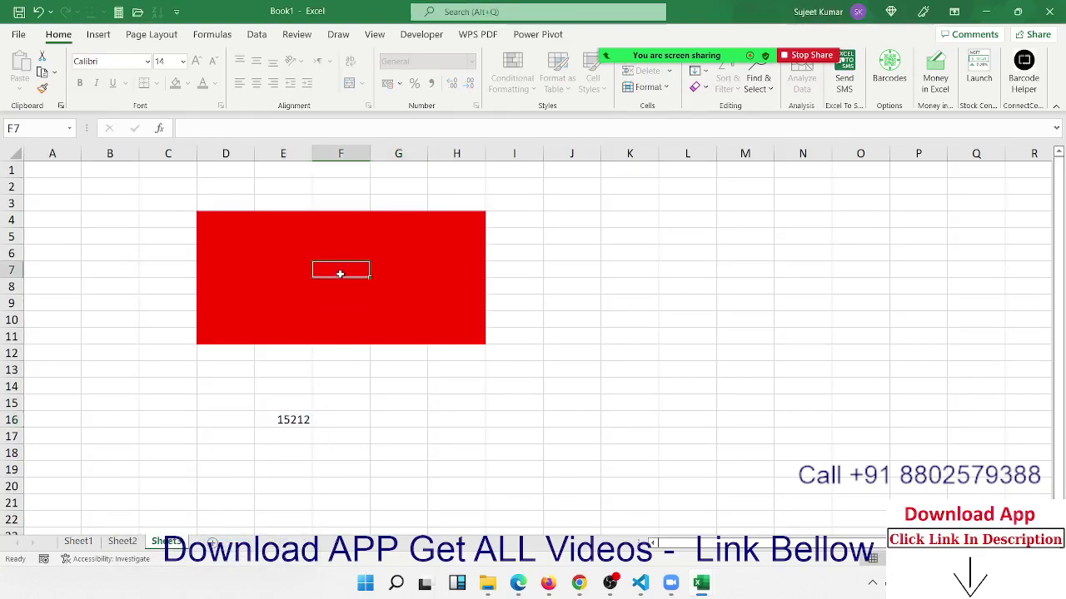
{"action": "double_click", "coordinate": [339, 274]}
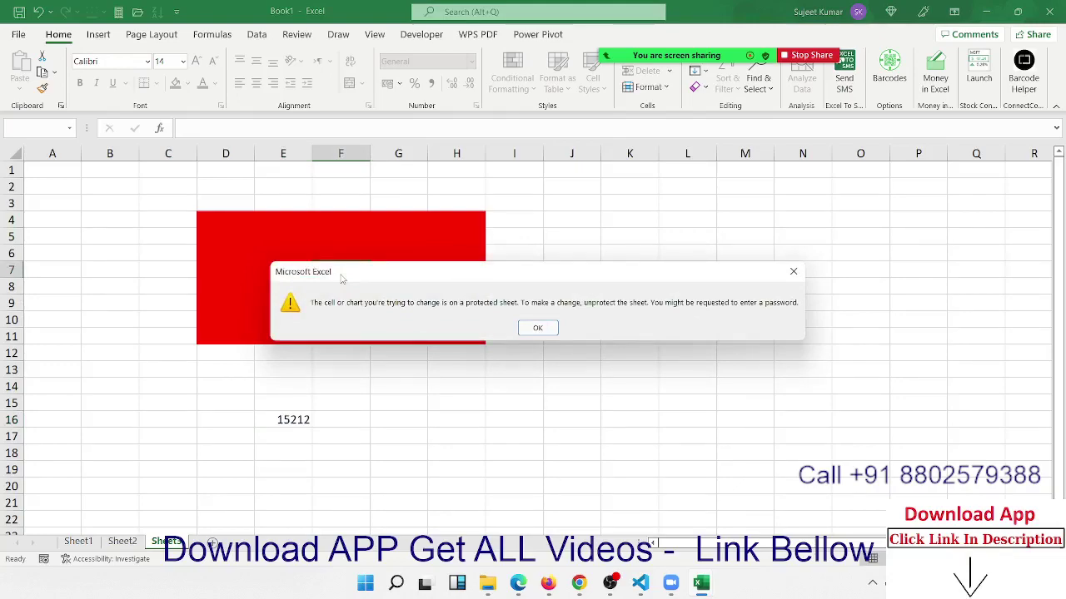
{"action": "left_click", "coordinate": [795, 272]}
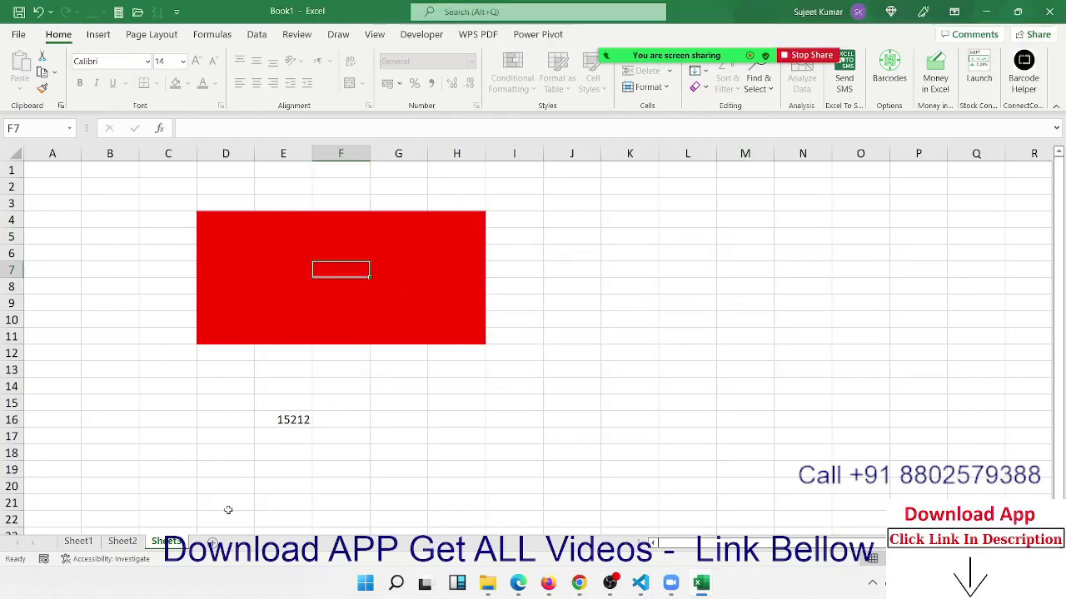
{"action": "left_click", "coordinate": [212, 542]}
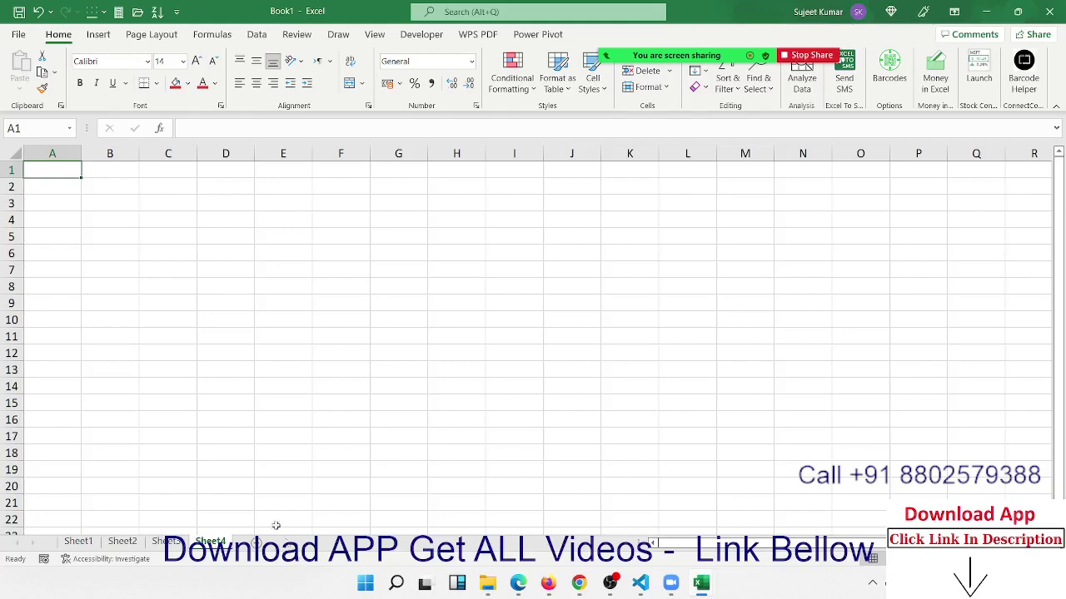
Type headers Name, Qty, MRP, Amt, Com, GST, Total, Date, Time across A1:I1 and begin Zone in J1
{"action": "left_click", "coordinate": [178, 257]}
{"action": "left_click", "coordinate": [217, 183]}
{"action": "left_click", "coordinate": [142, 170]}
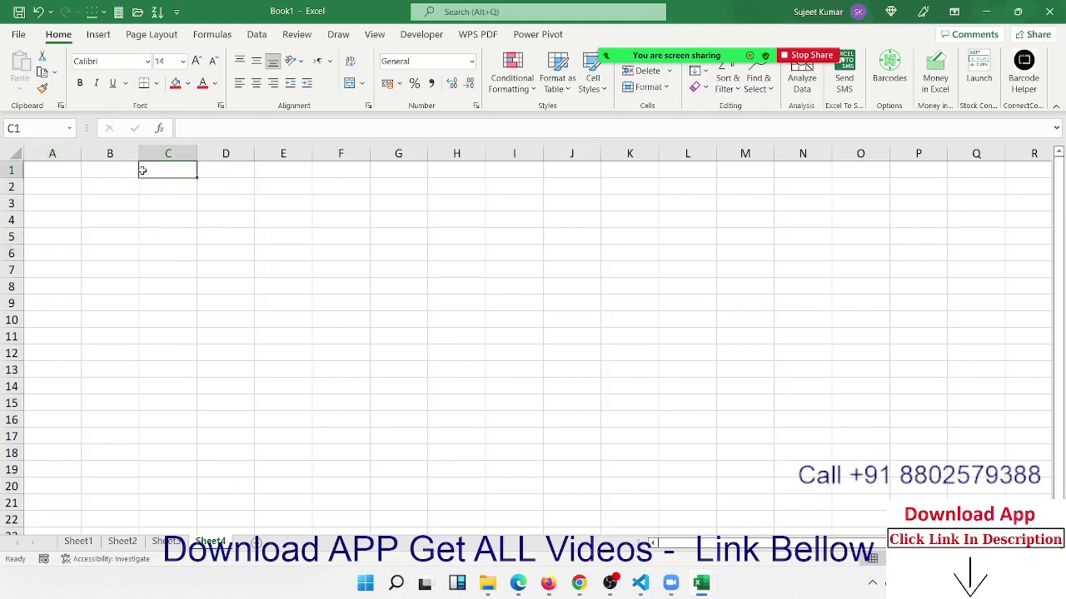
{"action": "left_click", "coordinate": [121, 170]}
{"action": "left_click", "coordinate": [71, 167]}
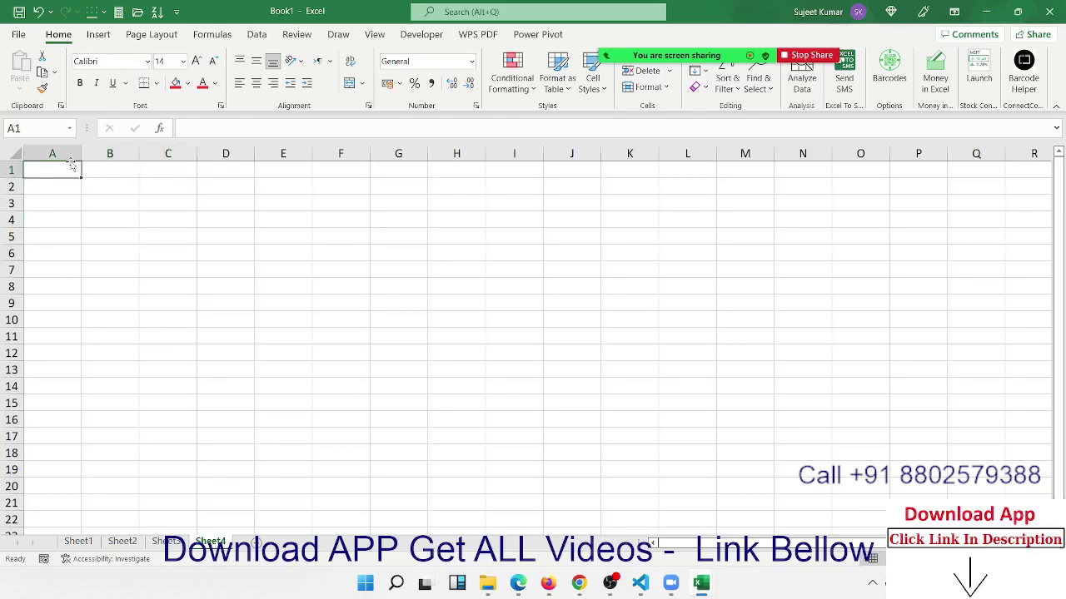
{"action": "type", "text": "Name"}
{"action": "key", "text": "Tab"}
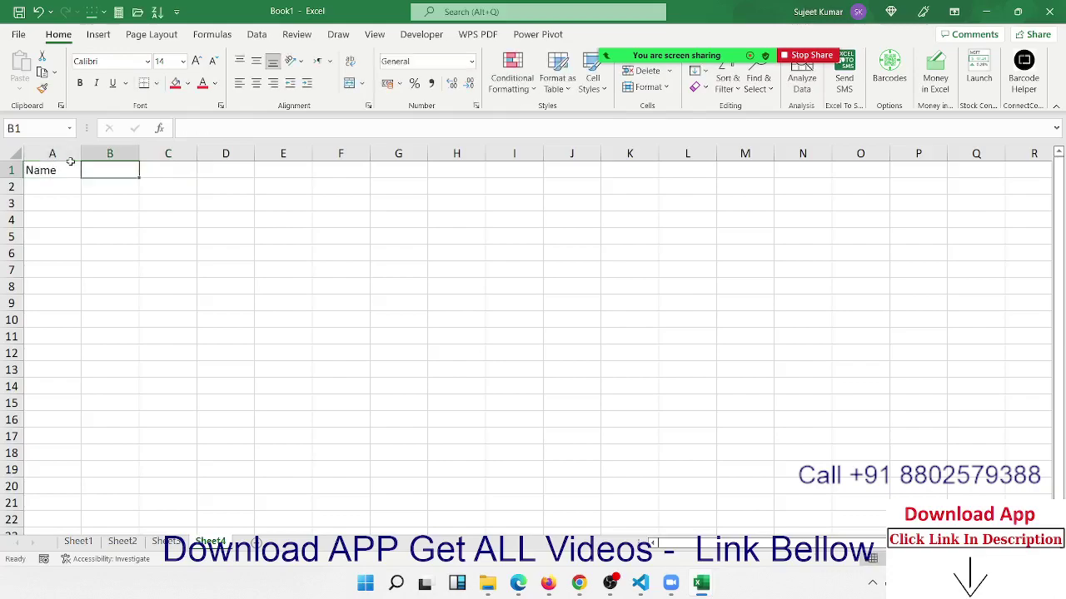
{"action": "type", "text": "Qty"}
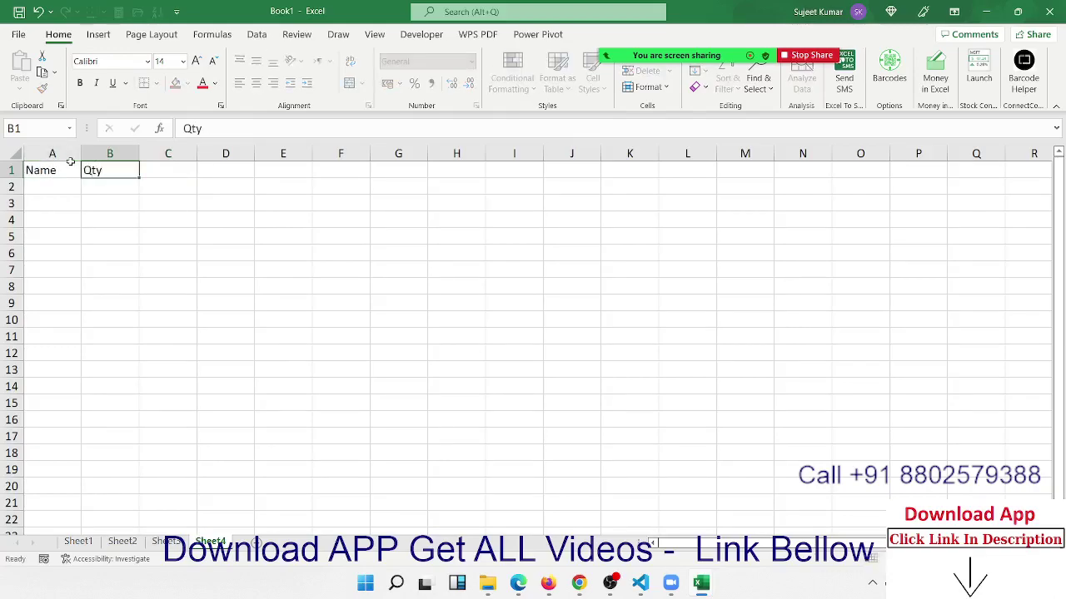
{"action": "key", "text": "Tab"}
{"action": "type", "text": "MRP"}
{"action": "key", "text": "Tab"}
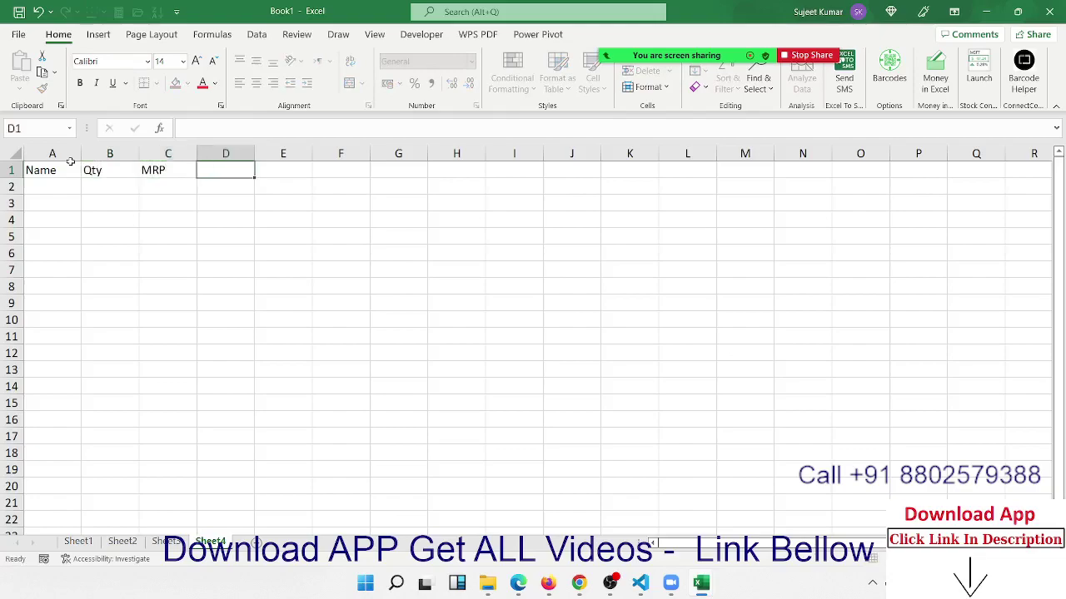
{"action": "type", "text": "A"}
{"action": "type", "text": "mt"}
{"action": "key", "text": "Tab"}
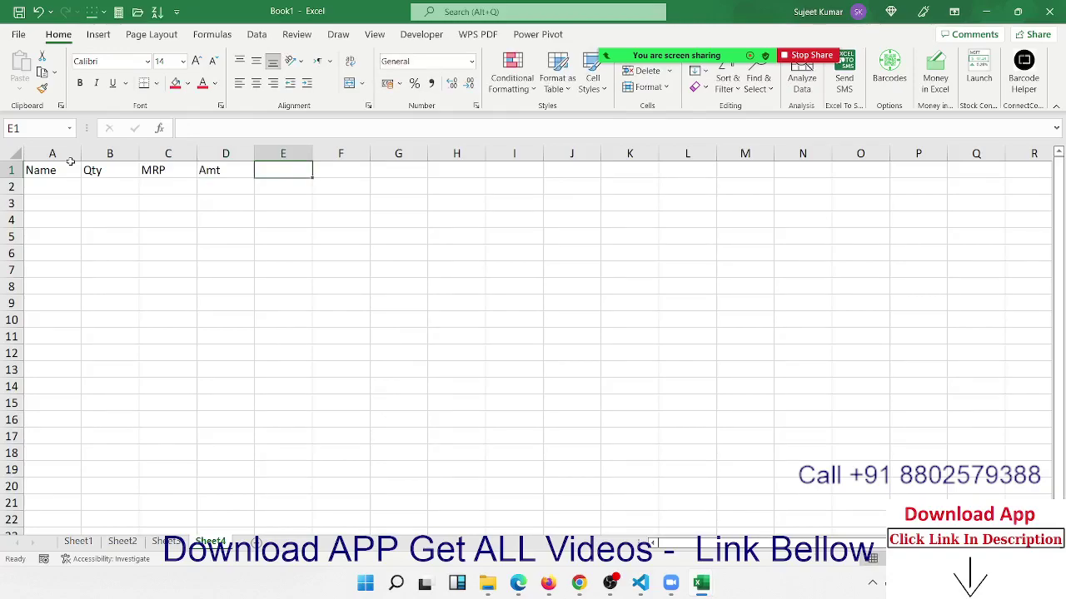
{"action": "type", "text": "Com"}
{"action": "key", "text": "Tab"}
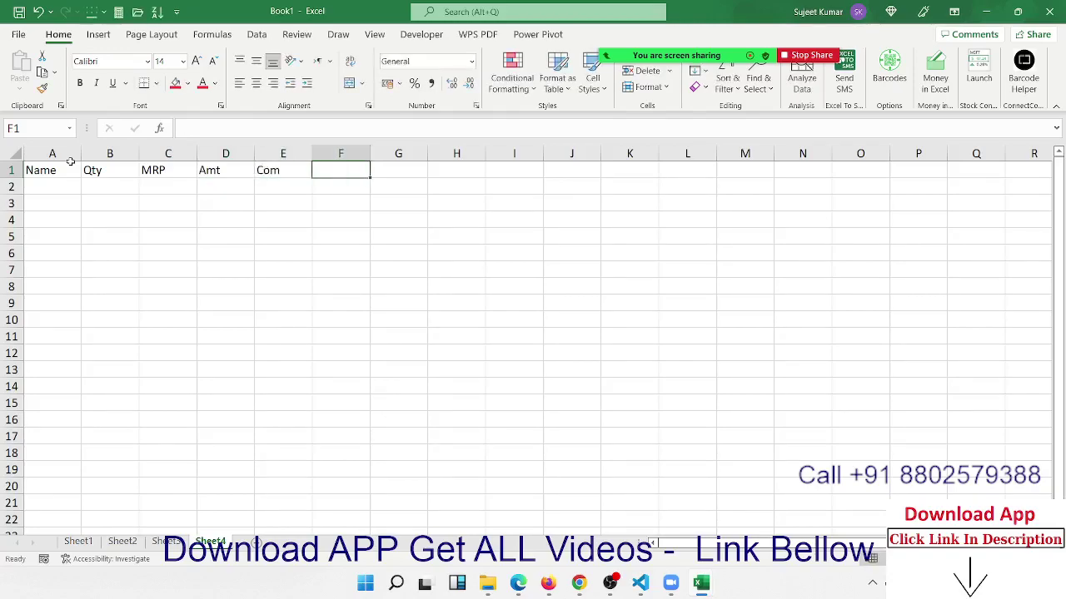
{"action": "type", "text": "GST"}
{"action": "key", "text": "Tab"}
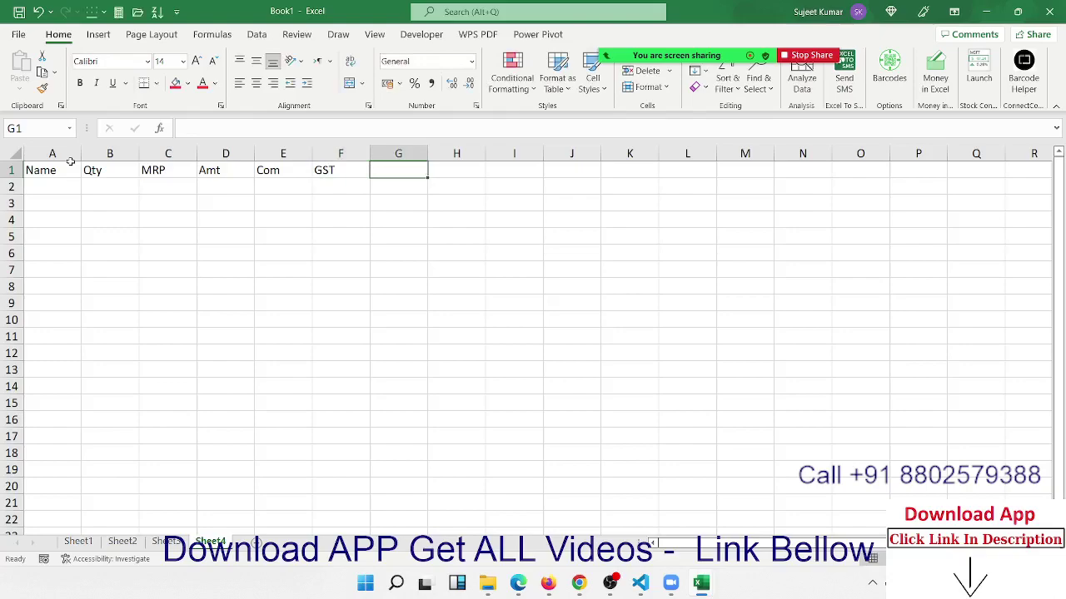
{"action": "type", "text": "Total"}
{"action": "key", "text": "Tab"}
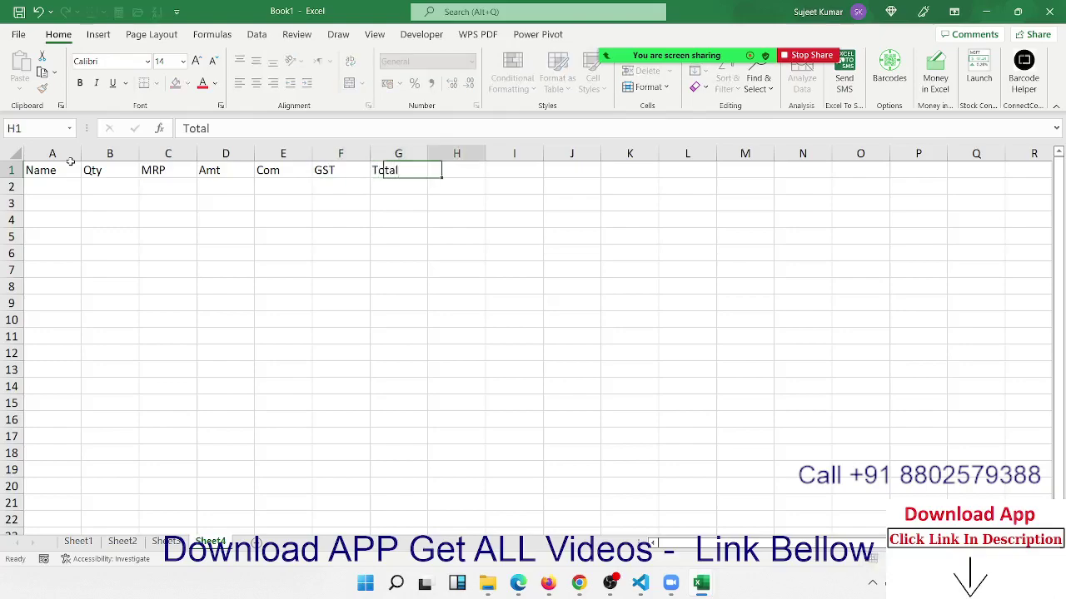
{"action": "type", "text": "Date"}
{"action": "key", "text": "Tab"}
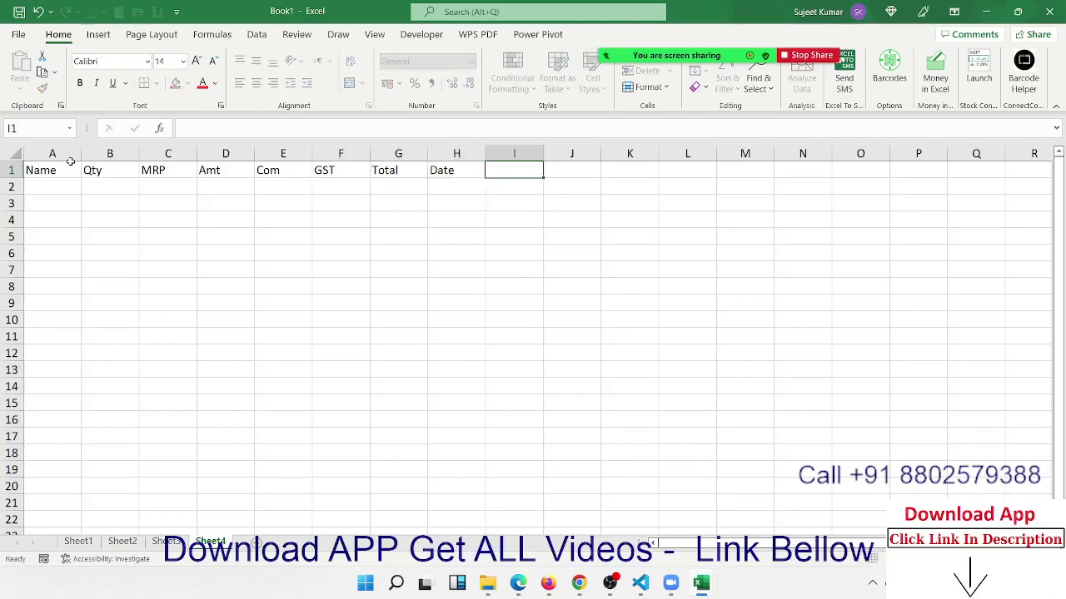
{"action": "type", "text": "Time"}
{"action": "key", "text": "Tab"}
{"action": "type", "text": "Z"}
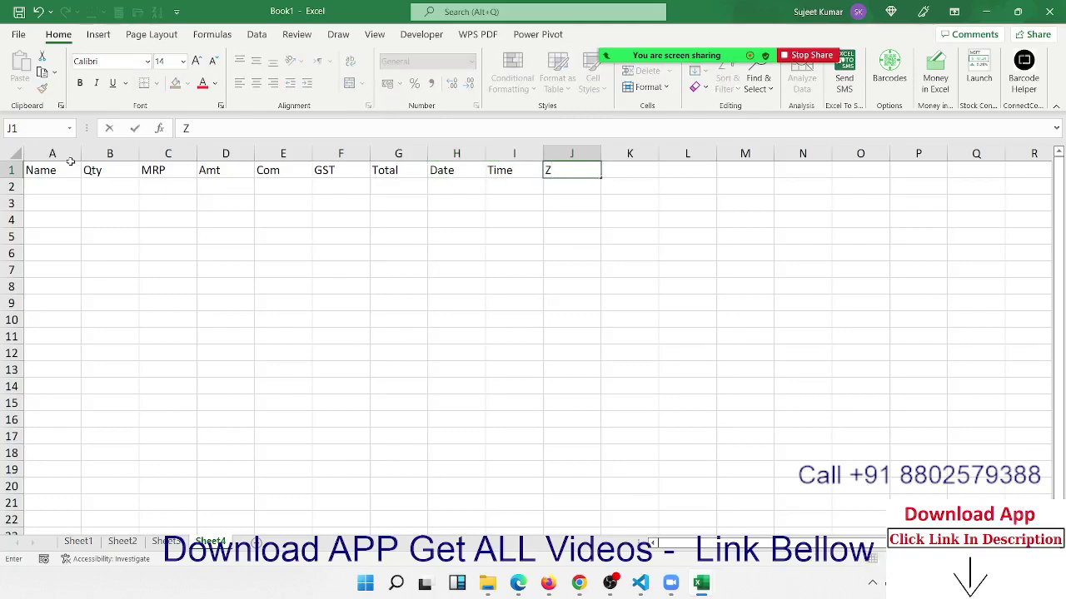
{"action": "type", "text": "on"}
Commit Zone in J1 and enter the Amt =B2*C2 and 2% Com formulas in row 2
{"action": "key", "text": "Return"}
{"action": "key", "text": "Left"}
{"action": "key", "text": "Left"}
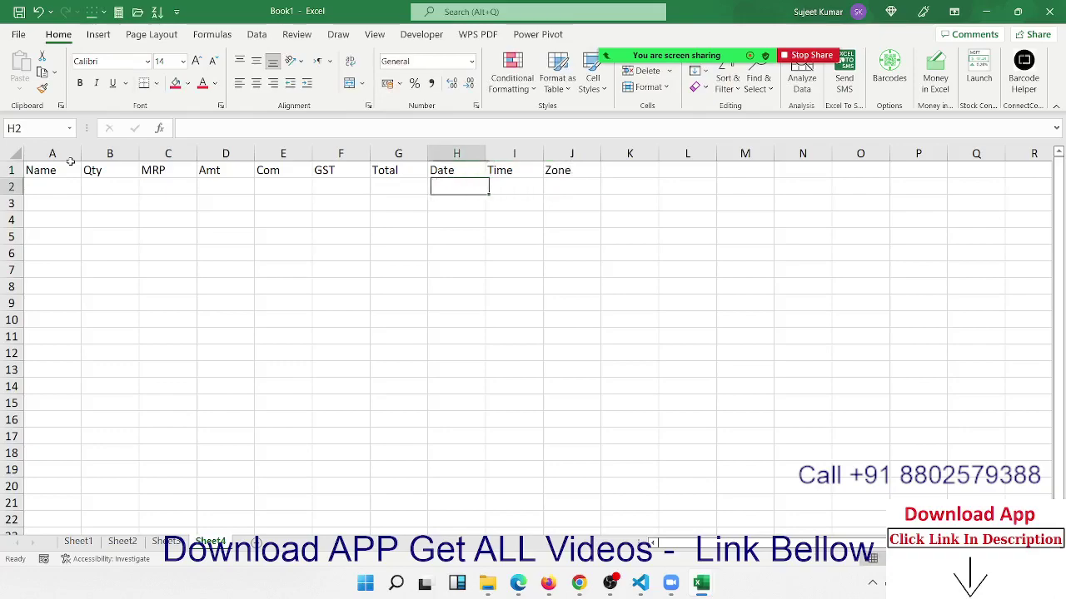
{"action": "key", "text": "Left"}
{"action": "key", "text": "Left"}
{"action": "key", "text": "Left"}
{"action": "key", "text": "Left"}
{"action": "type", "text": "="}
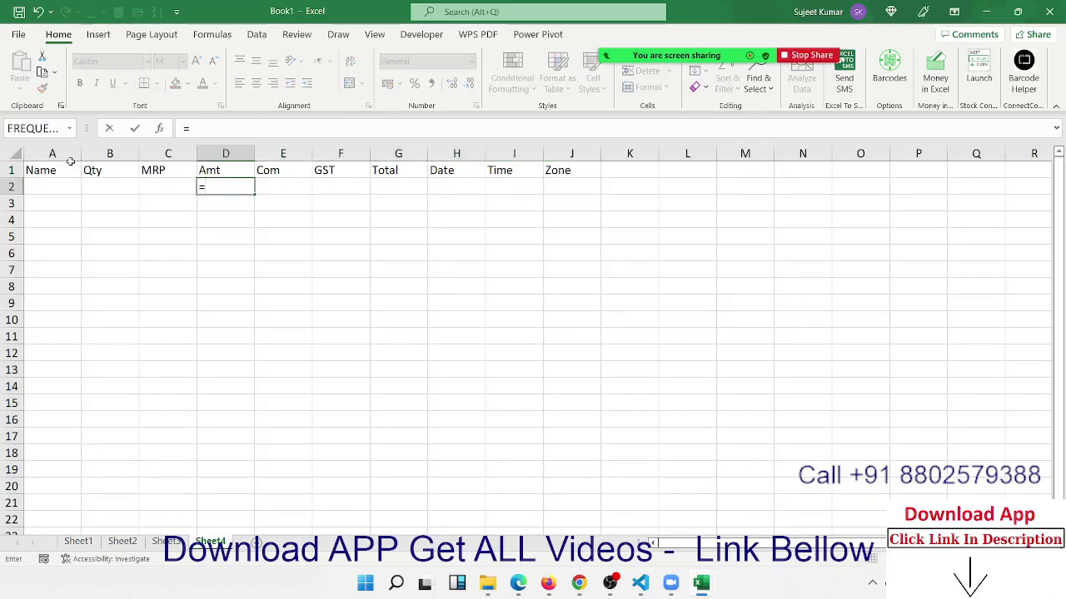
{"action": "key", "text": "Left"}
{"action": "key", "text": "Left"}
{"action": "type", "text": "*"}
{"action": "key", "text": "Left"}
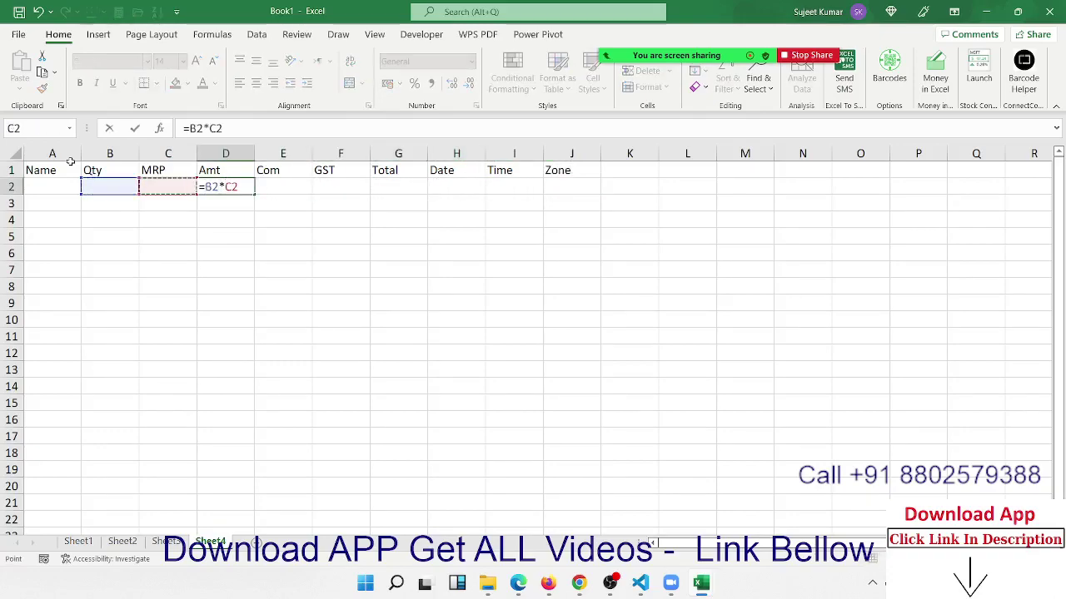
{"action": "key", "text": "Tab"}
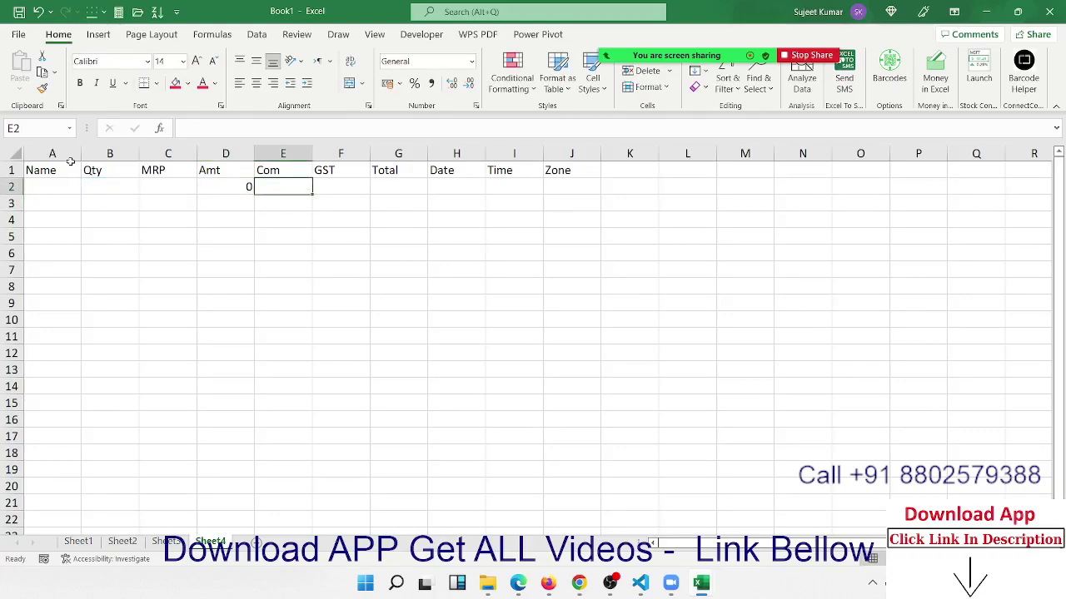
{"action": "type", "text": "="}
{"action": "key", "text": "Left"}
{"action": "type", "text": "*"}
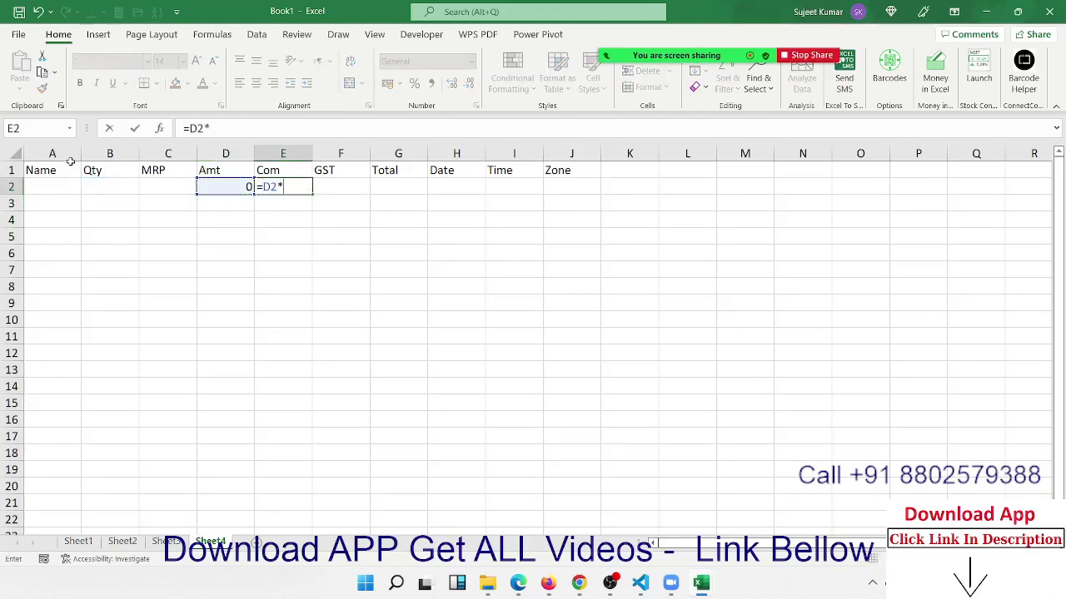
{"action": "type", "text": "2"}
{"action": "key", "text": "Return"}
Add the GST formula =D2*18% and an AutoSum Total in G2
{"action": "key", "text": "Right"}
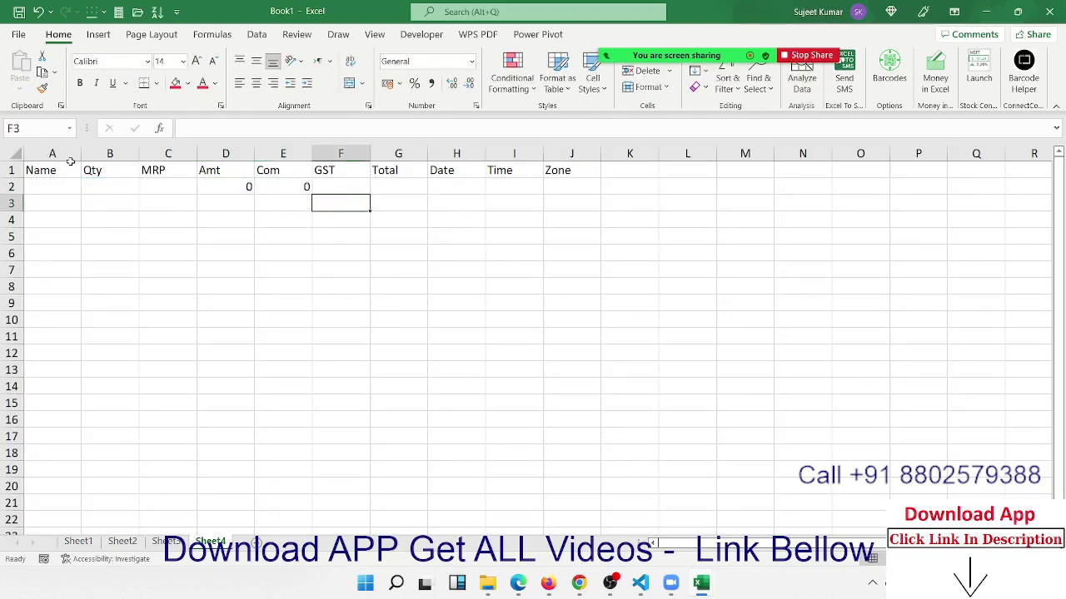
{"action": "key", "text": "Up"}
{"action": "type", "text": "="}
{"action": "key", "text": "Left"}
{"action": "key", "text": "Left"}
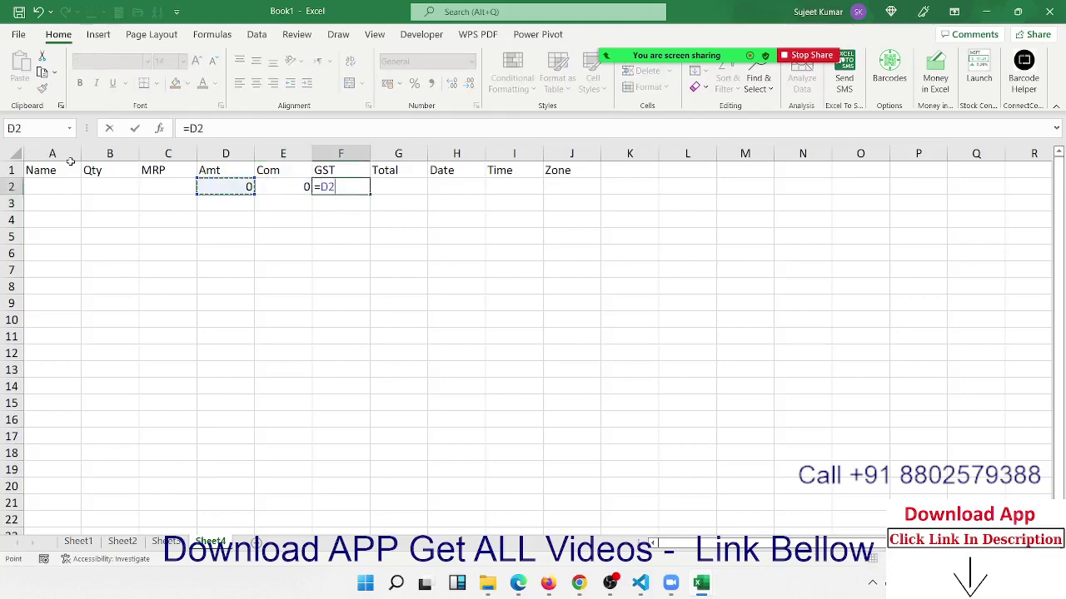
{"action": "type", "text": "*18"}
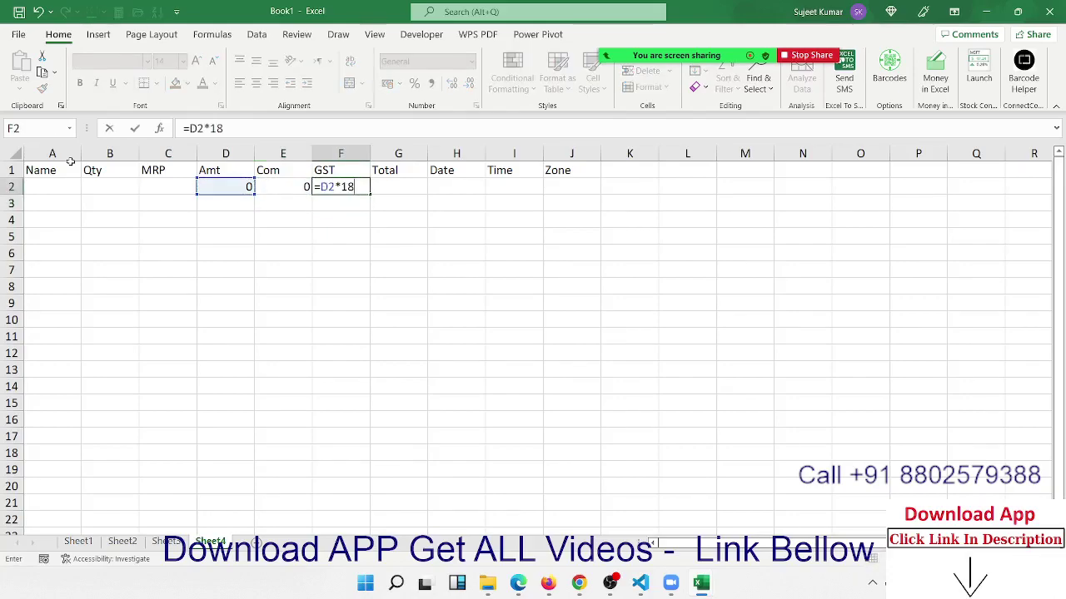
{"action": "type", "text": "%"}
{"action": "key", "text": "Return"}
{"action": "key", "text": "Right"}
{"action": "key", "text": "Up"}
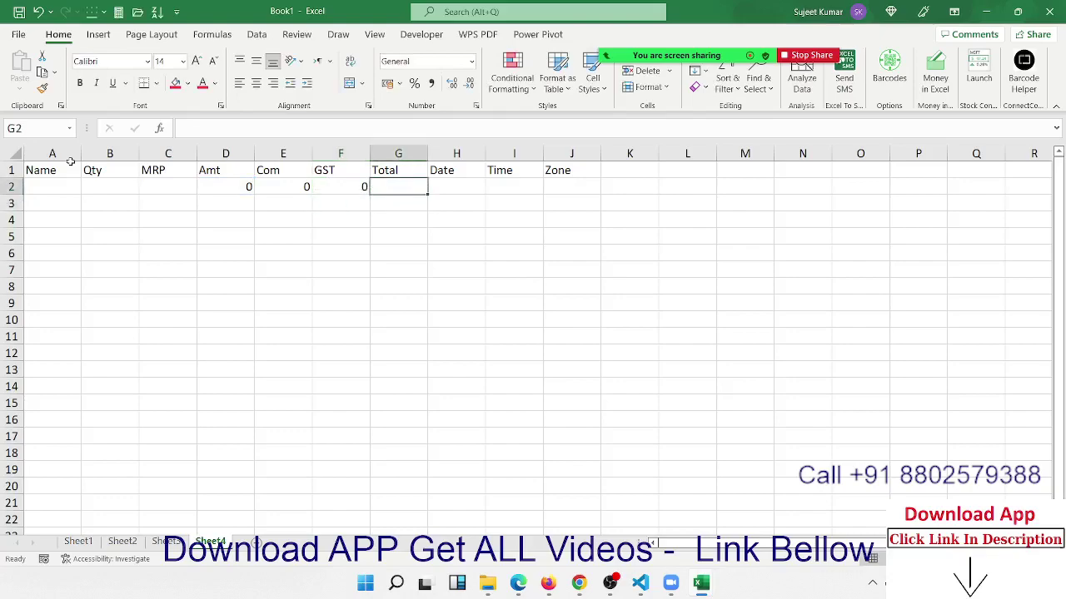
{"action": "key", "text": "alt+equal"}
{"action": "key", "text": "Return"}
Fill the D2:G2 formulas down to row 13 with Ctrl+D
{"action": "key", "text": "Up"}
{"action": "key", "text": "shift+Left"}
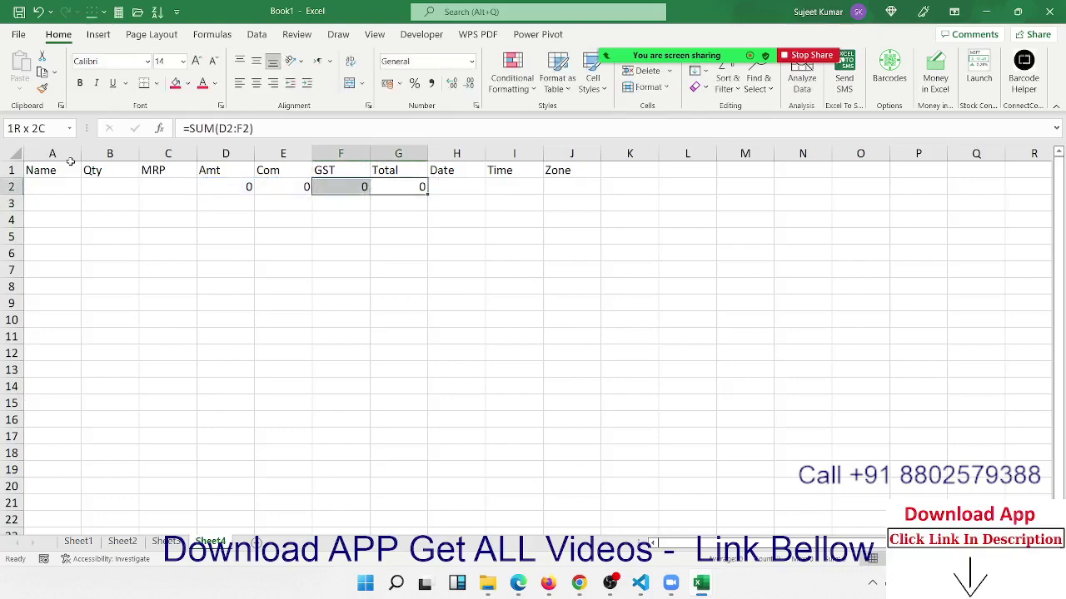
{"action": "key", "text": "shift+Left"}
{"action": "key", "text": "shift+Left"}
{"action": "key", "text": "shift+Down"}
{"action": "key", "text": "shift+Down"}
{"action": "key", "text": "shift+Down"}
{"action": "key", "text": "shift+Down"}
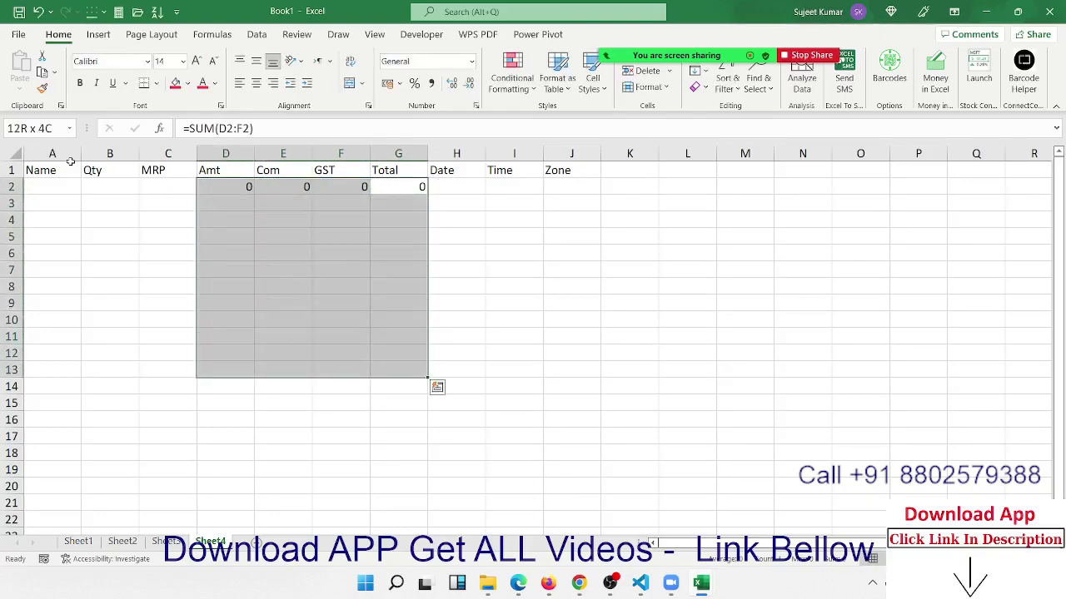
{"action": "key", "text": "ctrl+d"}
Enter a sample name in A2, quantity 85 in B2 and MRP 25 in C2
{"action": "key", "text": "Left"}
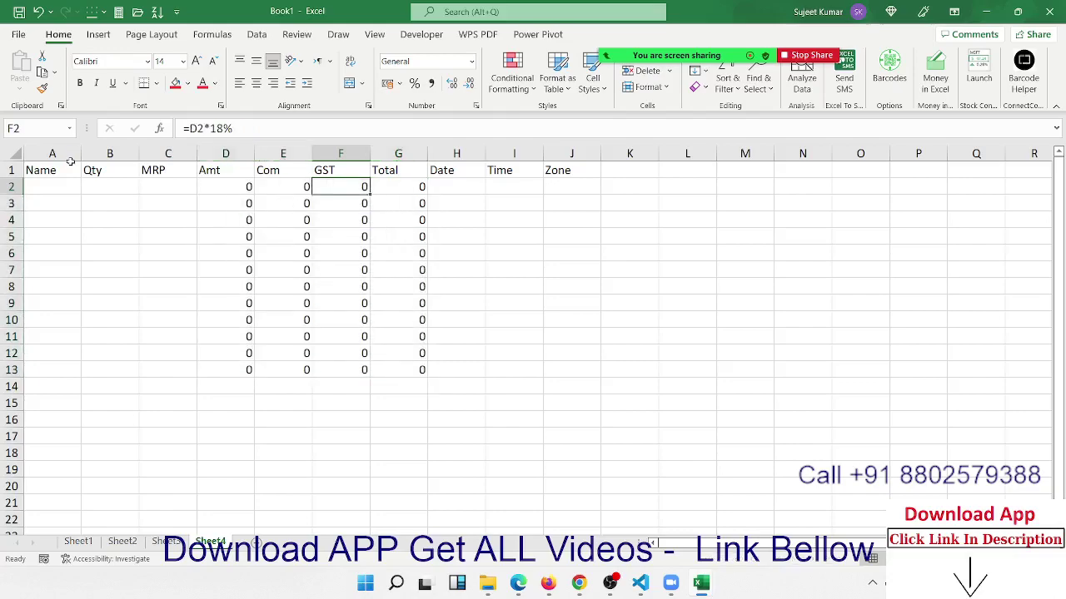
{"action": "key", "text": "Left"}
{"action": "key", "text": "Left"}
{"action": "key", "text": "Left"}
{"action": "key", "text": "Left"}
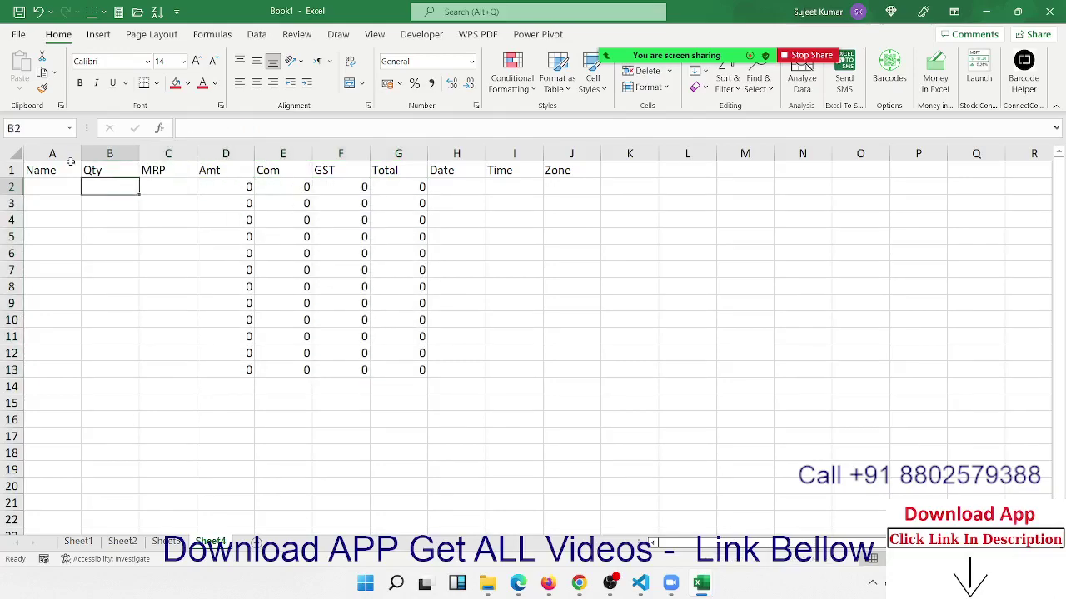
{"action": "key", "text": "Left"}
{"action": "type", "text": "Pu"}
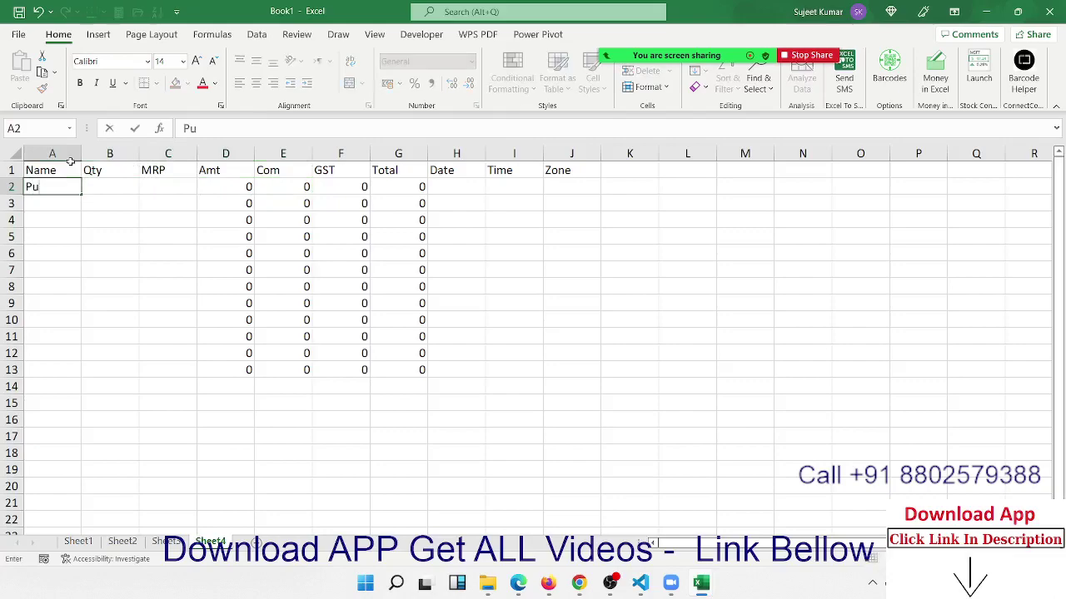
{"action": "type", "text": "ja"}
{"action": "key", "text": "Tab"}
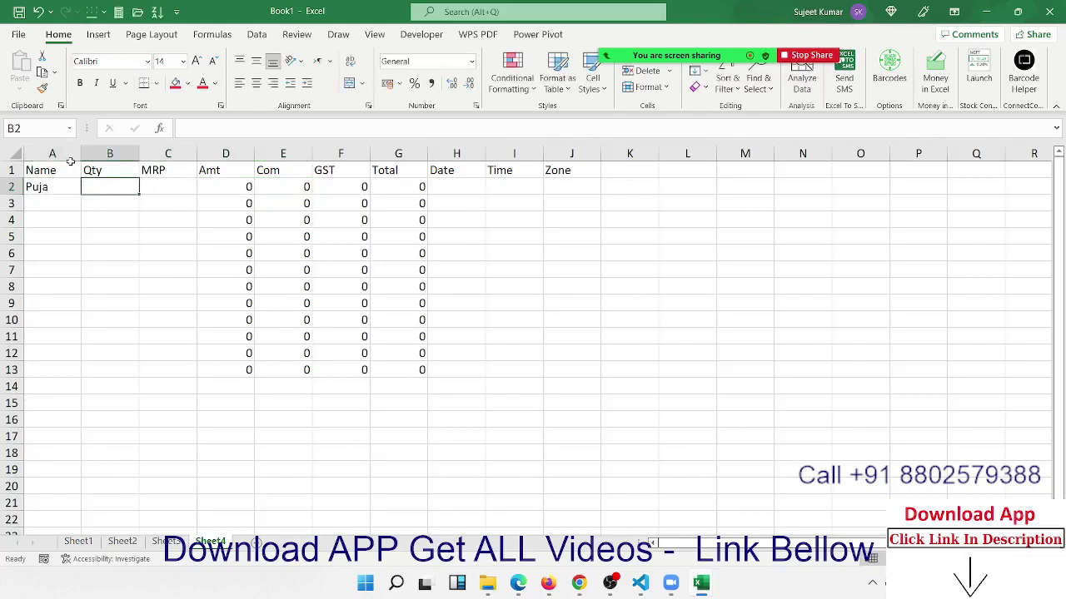
{"action": "type", "text": "85"}
{"action": "key", "text": "Tab"}
{"action": "type", "text": "25"}
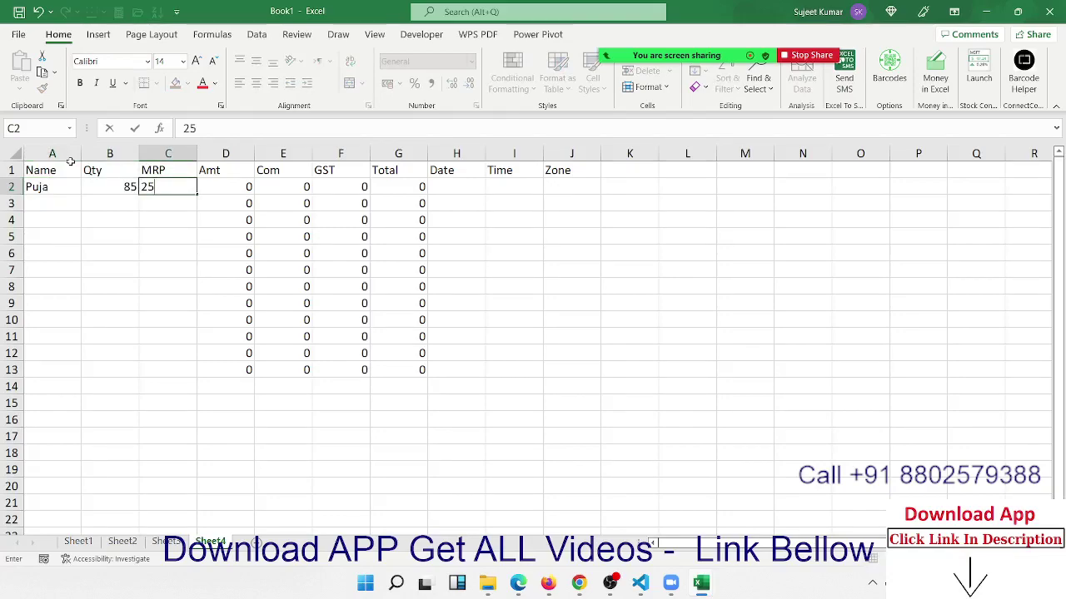
Commit MRP 25, stamp date 29-06-2022 and time 06:55 in H2:I2, and enter North in J2
{"action": "key", "text": "Tab"}
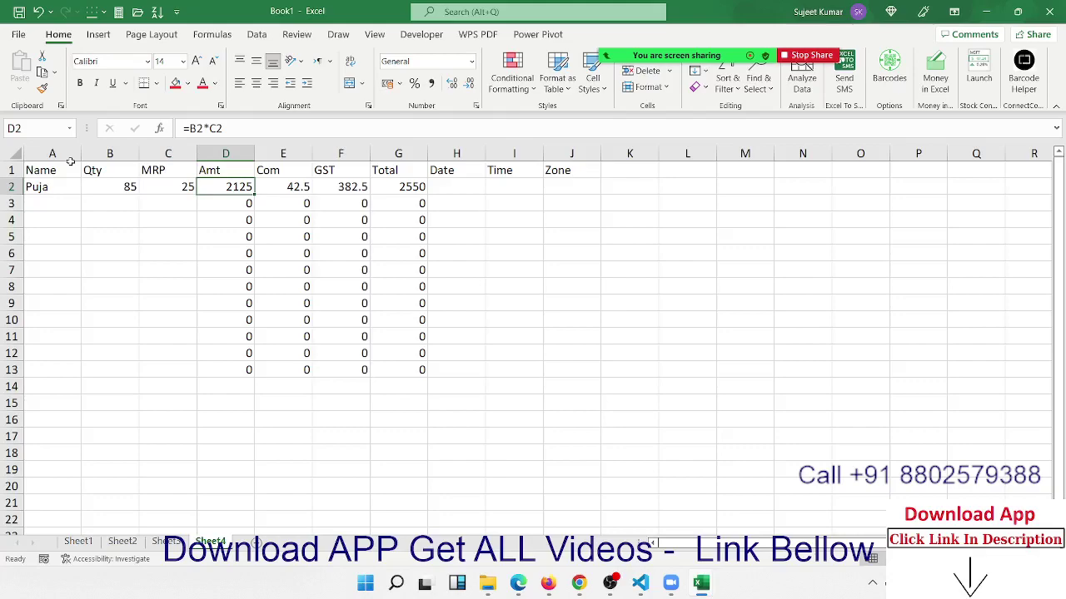
{"action": "key", "text": "Right"}
{"action": "key", "text": "Right"}
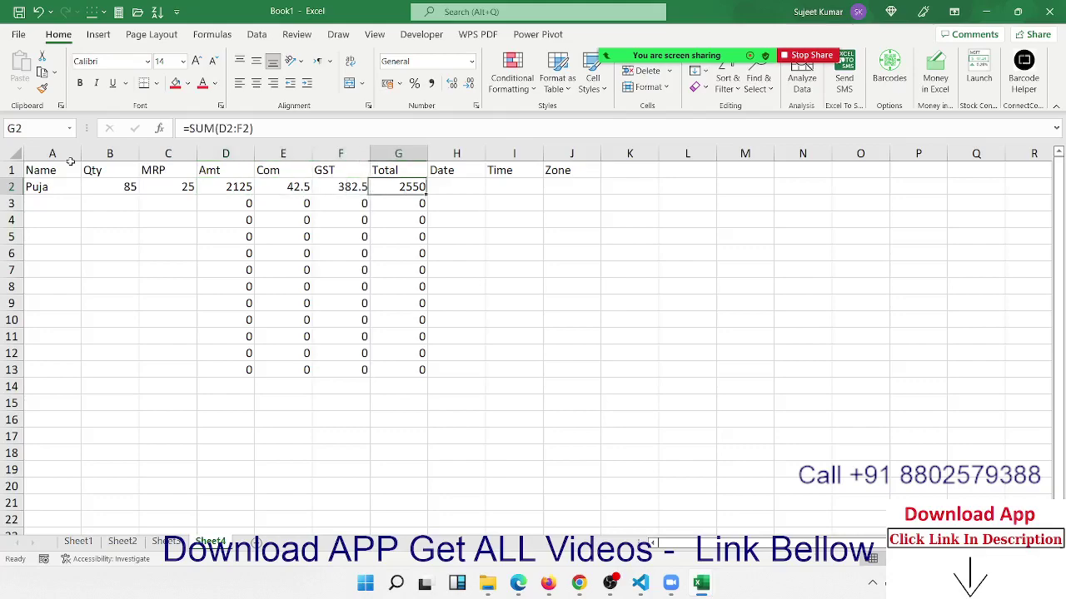
{"action": "key", "text": "Right"}
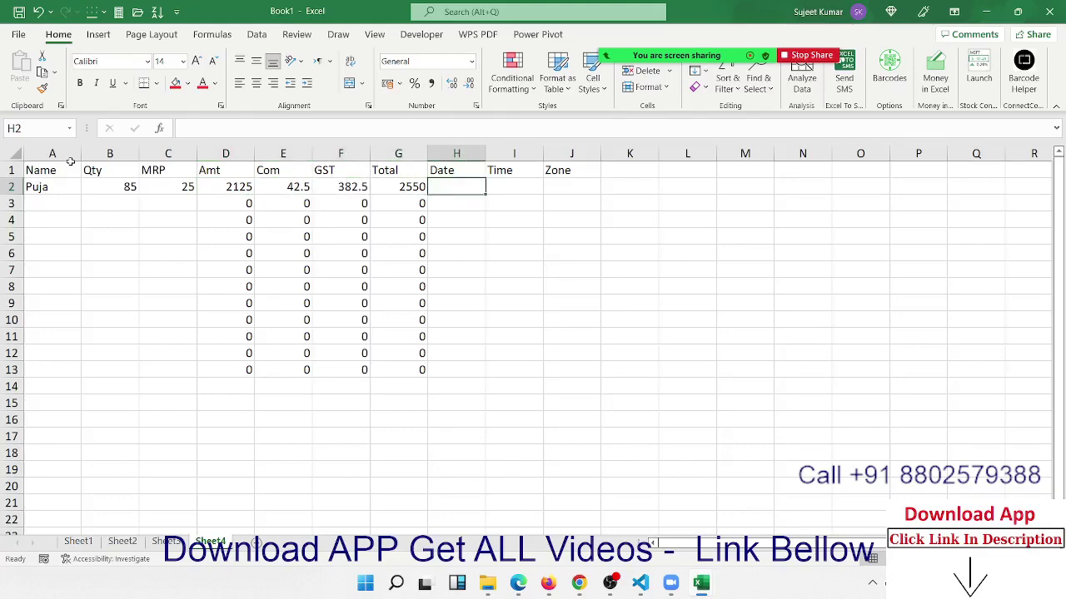
{"action": "key", "text": "ctrl+semicolon"}
{"action": "key", "text": "Right"}
{"action": "key", "text": "ctrl+shift+semicolon"}
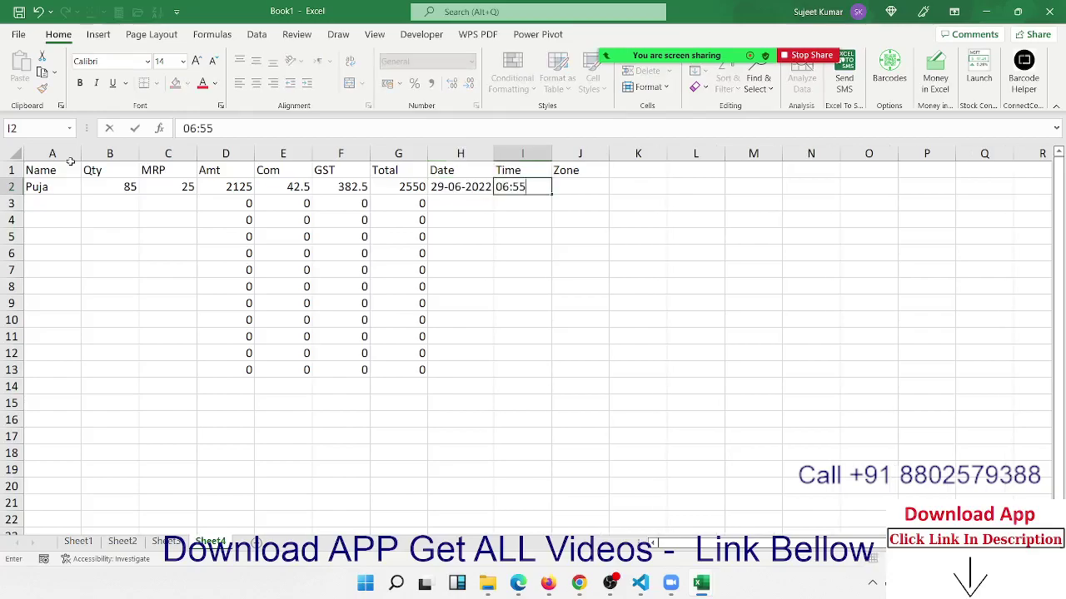
{"action": "key", "text": "Right"}
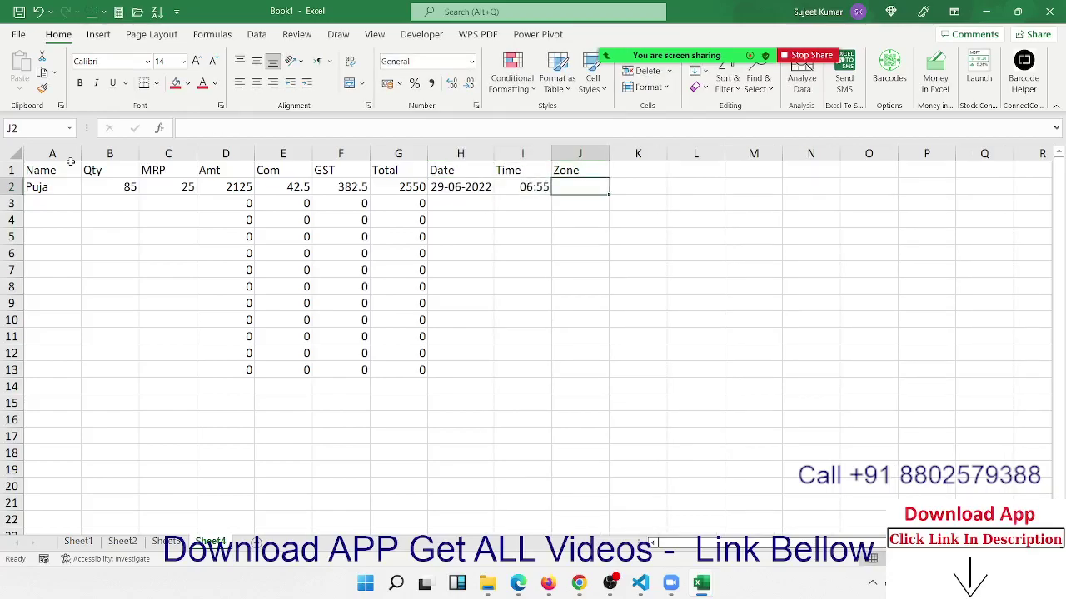
{"action": "type", "text": "Nor"}
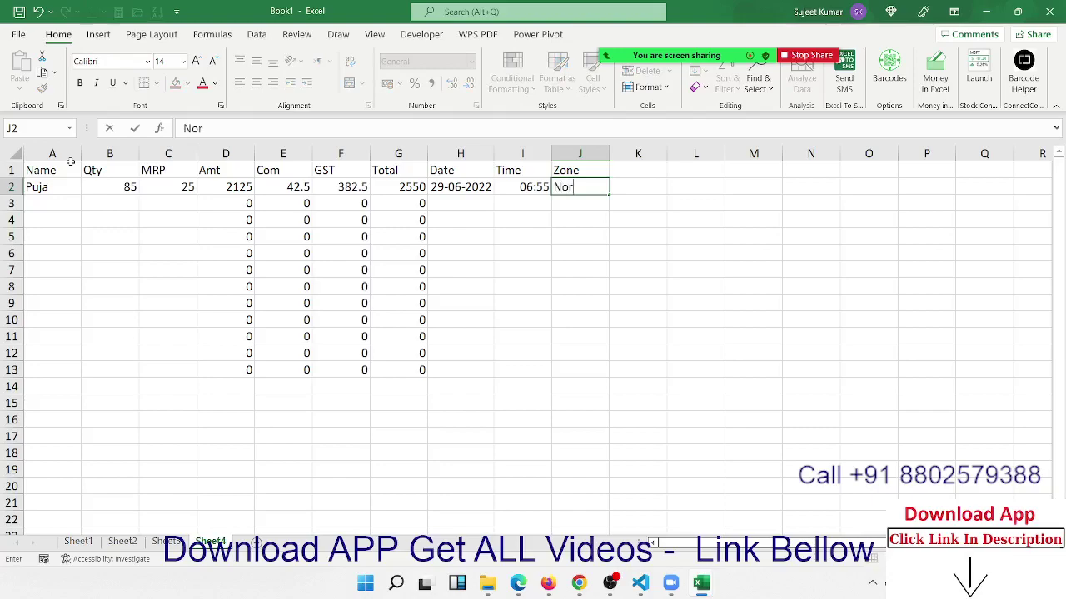
{"action": "type", "text": "th"}
{"action": "key", "text": "Return"}
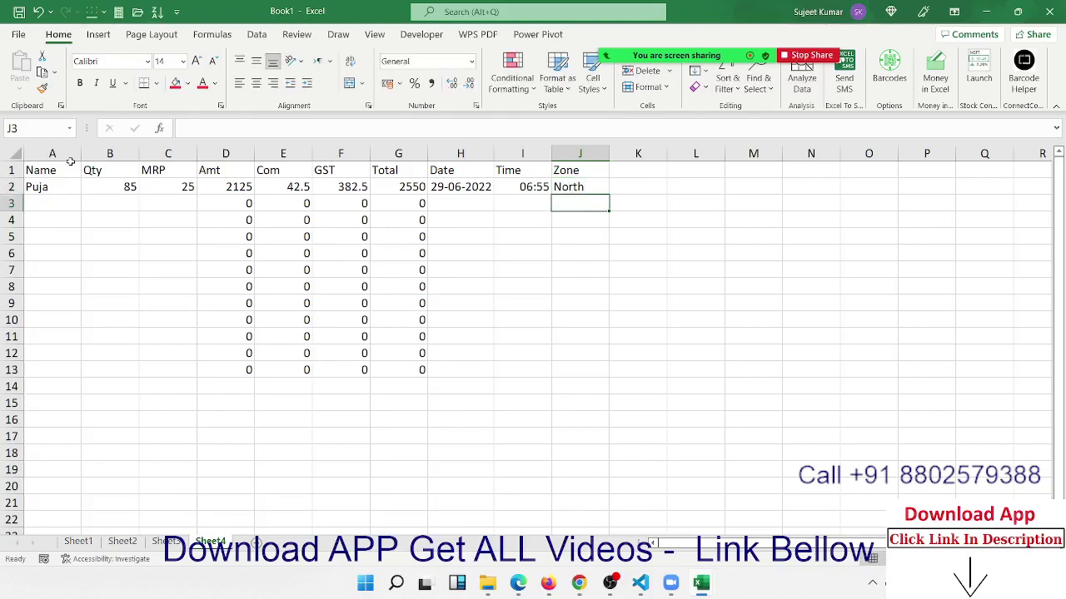
Unlock every cell on Sheet4 via Format Cells > Protection
{"action": "left_click", "coordinate": [15, 154]}
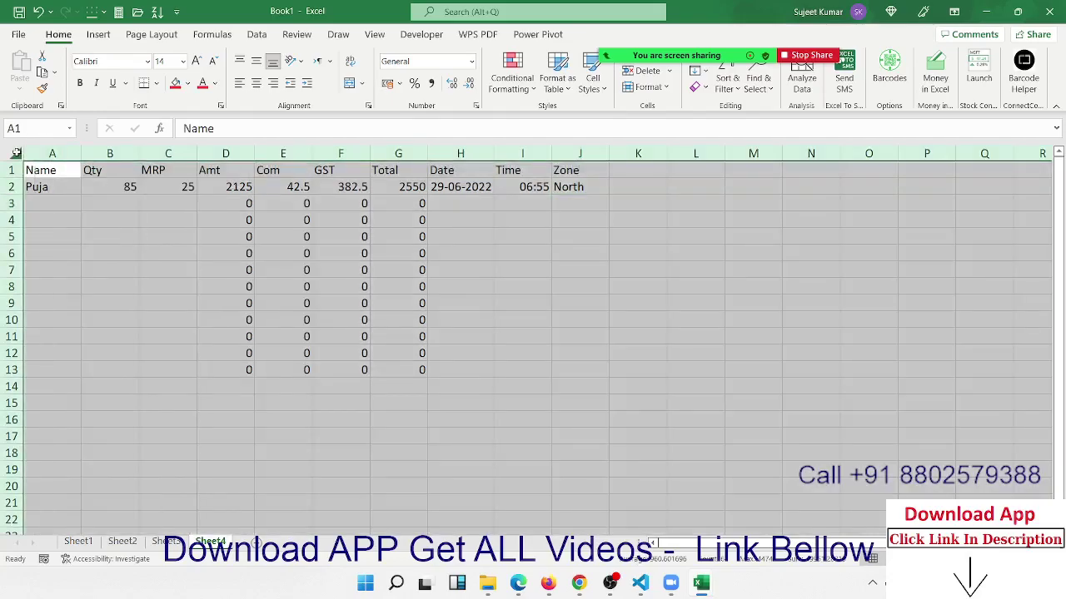
{"action": "right_click", "coordinate": [158, 200]}
{"action": "left_click", "coordinate": [201, 382]}
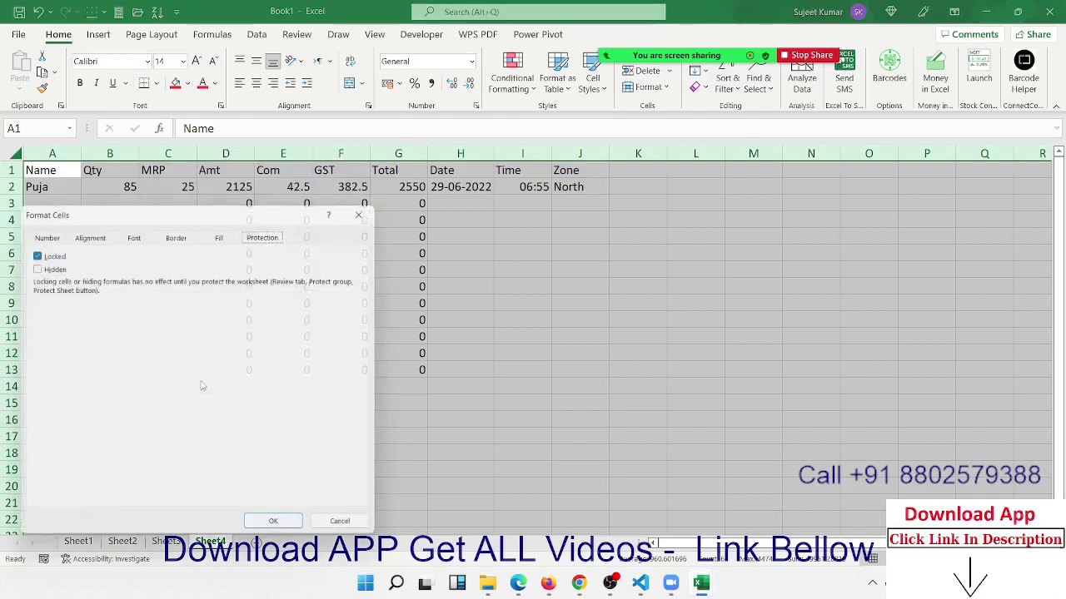
{"action": "left_click", "coordinate": [50, 252]}
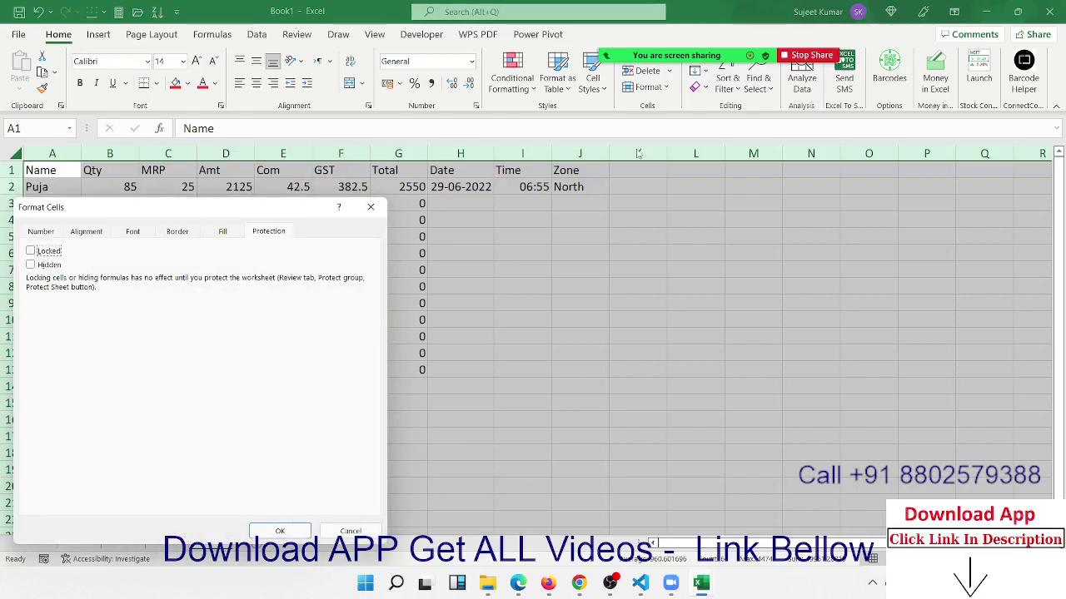
{"action": "left_click", "coordinate": [281, 529]}
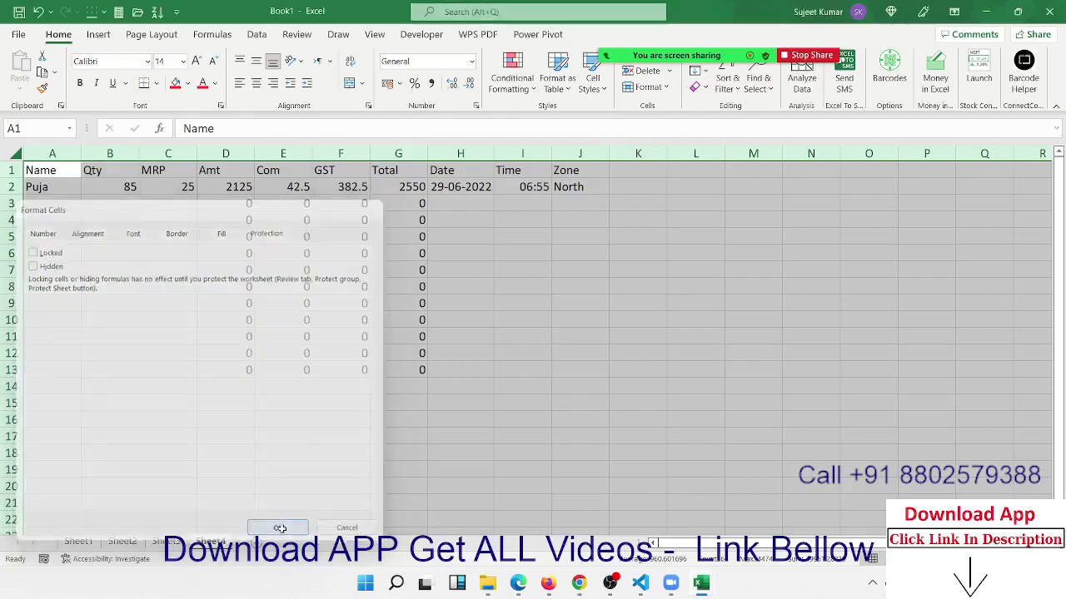
Set columns D:G (Amt, Com, GST, Total) to Locked and bring up Protect Sheet for Sheet4
{"action": "left_click", "coordinate": [223, 270]}
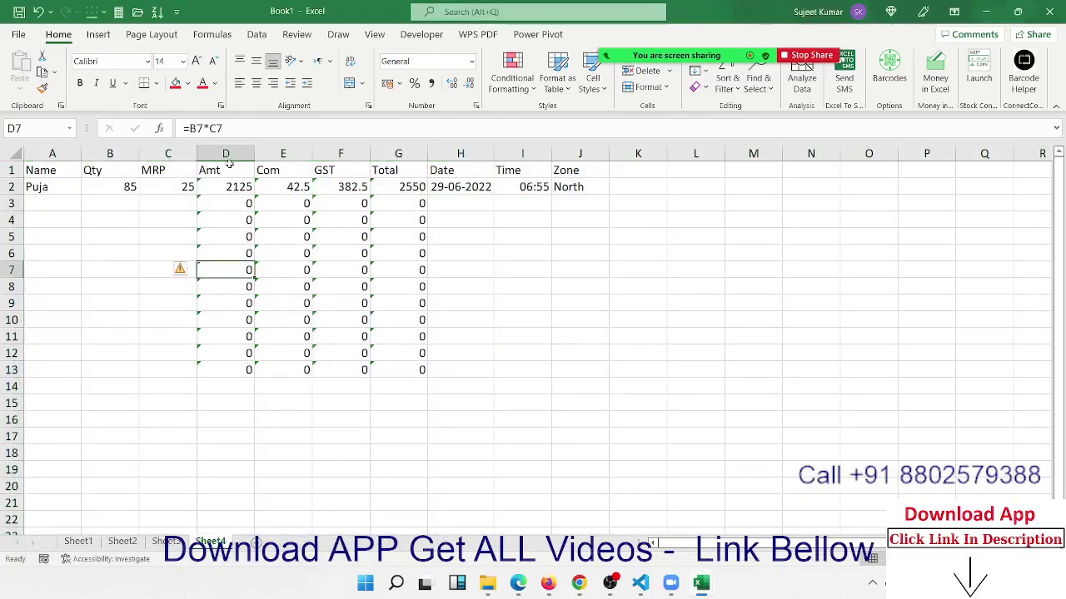
{"action": "left_click_drag", "start_coordinate": [225, 153], "coordinate": [398, 162]}
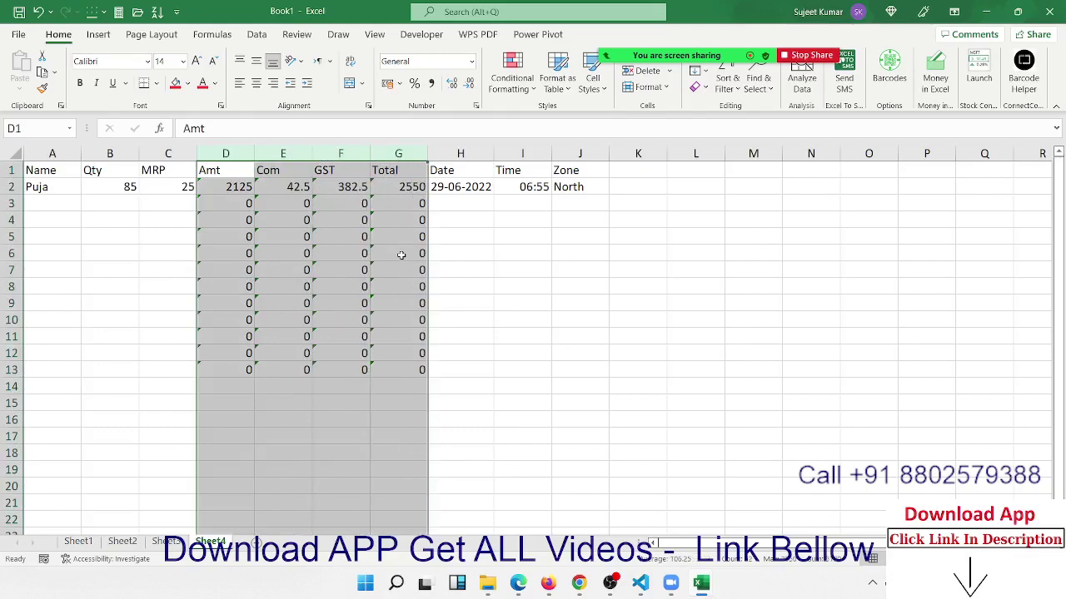
{"action": "right_click", "coordinate": [331, 225]}
{"action": "left_click", "coordinate": [363, 406]}
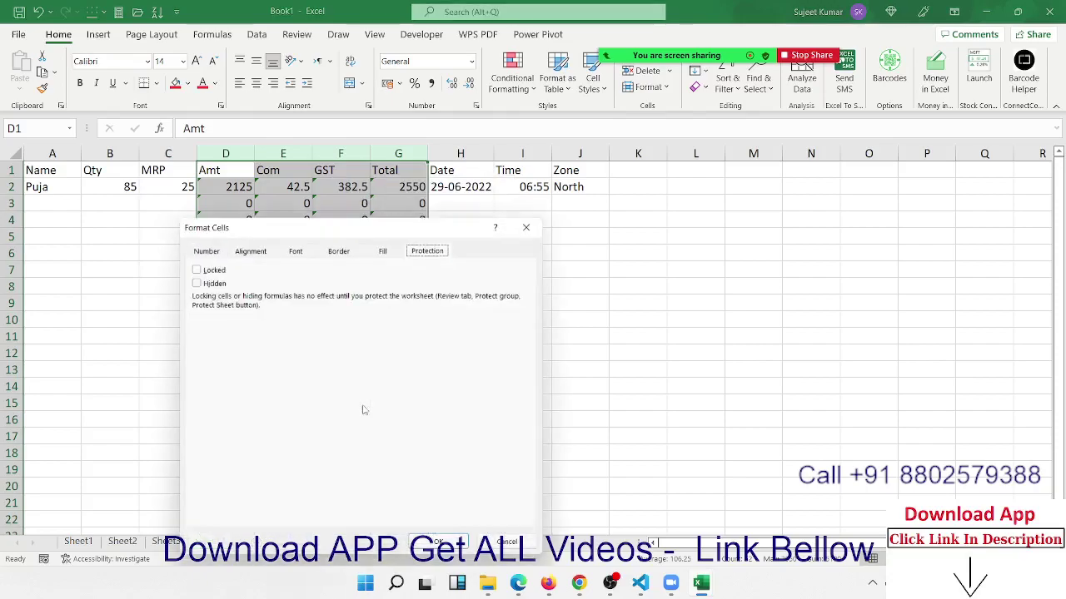
{"action": "left_click", "coordinate": [211, 269]}
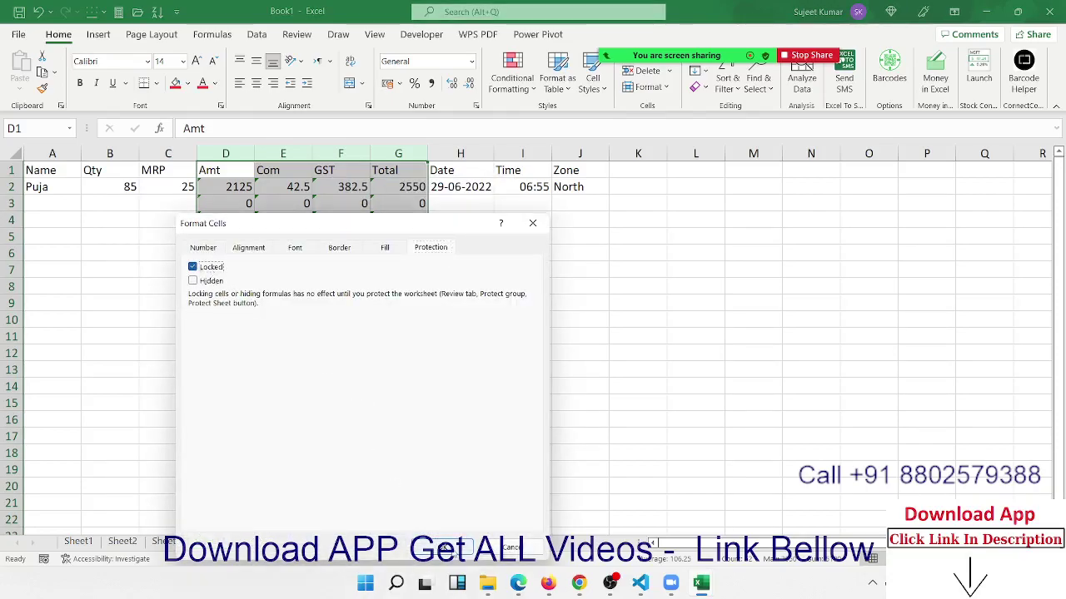
{"action": "left_click", "coordinate": [451, 550]}
{"action": "left_click", "coordinate": [364, 470]}
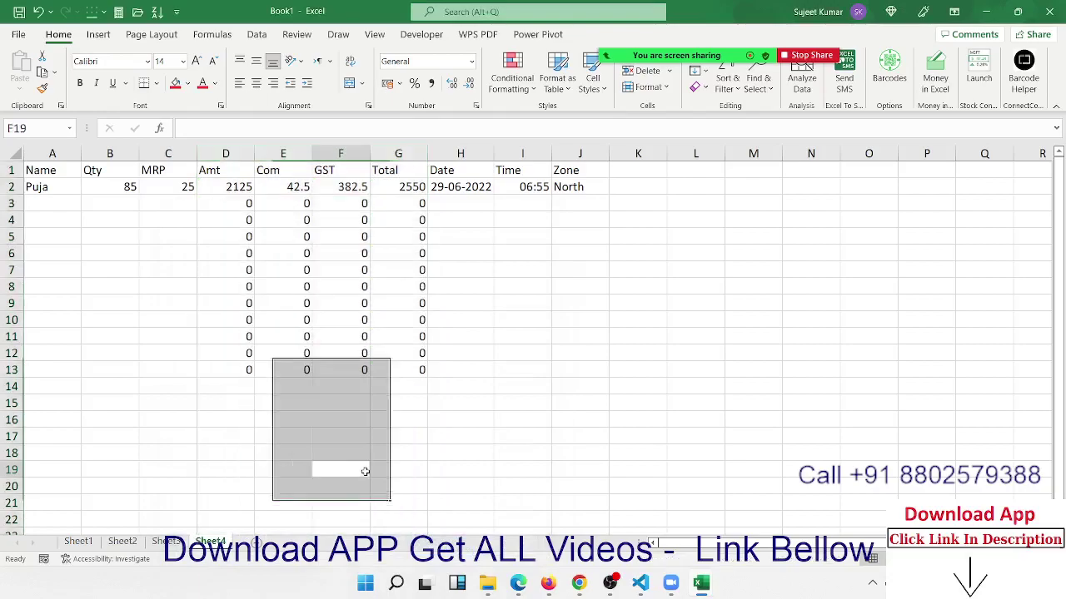
{"action": "right_click", "coordinate": [231, 526]}
{"action": "left_click", "coordinate": [268, 450]}
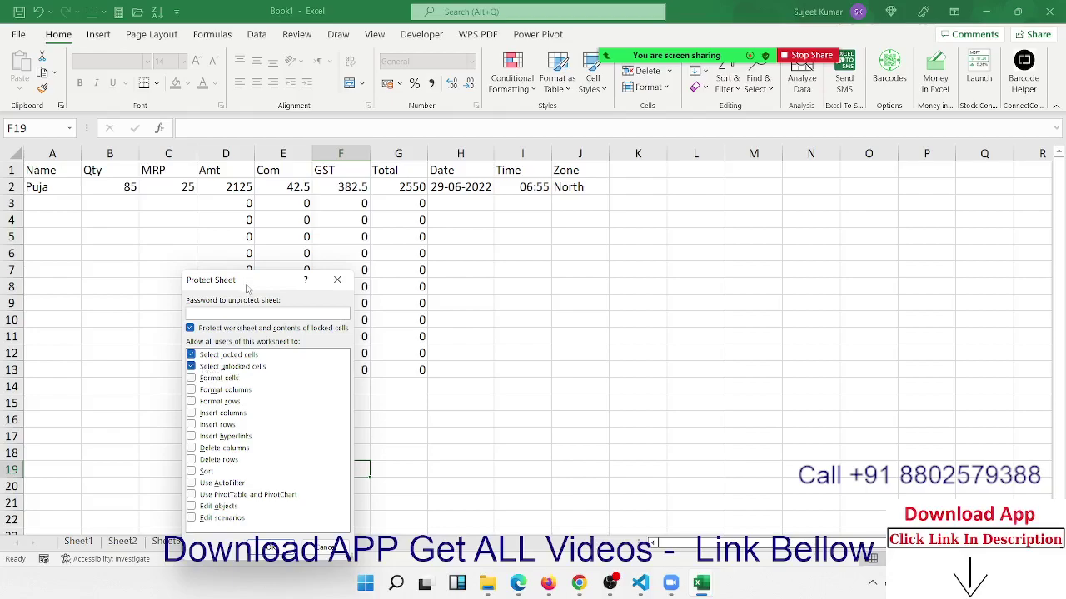
Protect Sheet4 with Select locked cells turned off
{"action": "left_click_drag", "start_coordinate": [246, 288], "coordinate": [603, 270]}
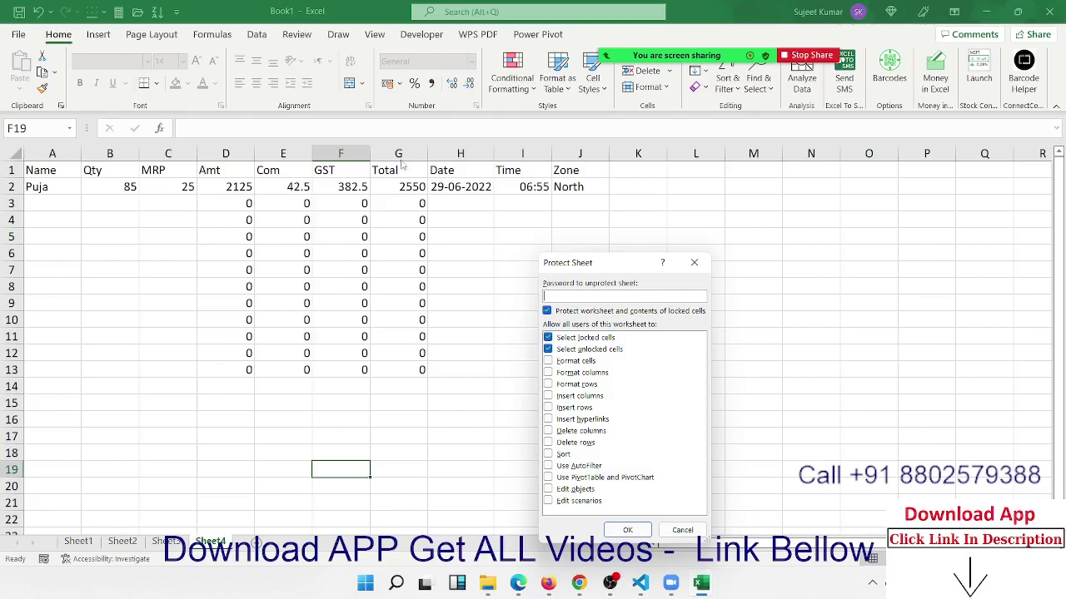
{"action": "left_click", "coordinate": [547, 338]}
{"action": "left_click", "coordinate": [642, 529]}
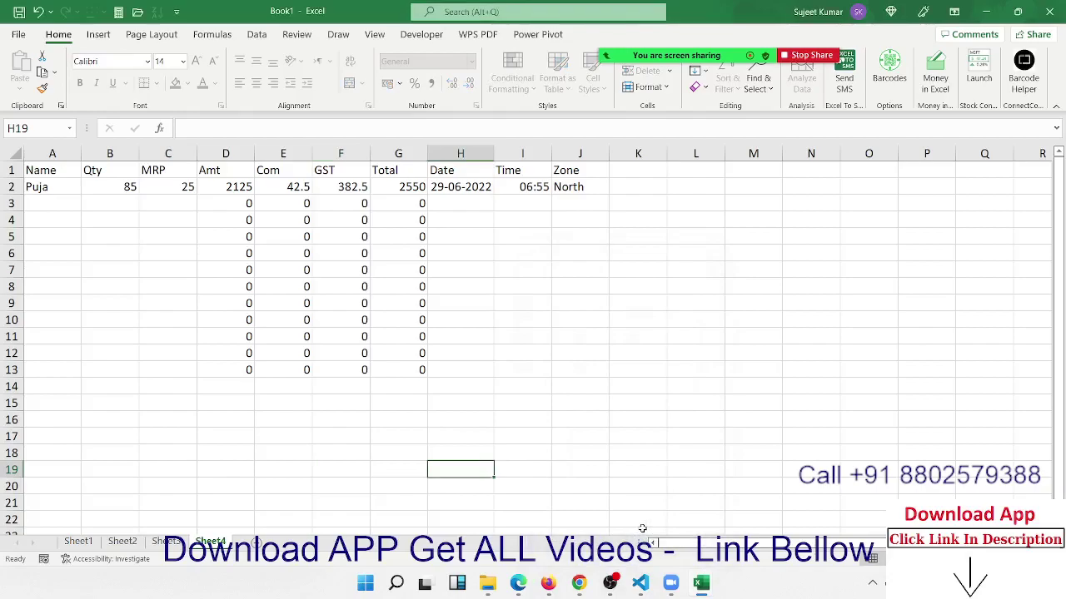
Tab through row 3 from A3 to confirm the locked formula cells are skipped
{"action": "left_click", "coordinate": [50, 199]}
{"action": "key", "text": "Tab"}
{"action": "key", "text": "Tab"}
{"action": "key", "text": "Tab"}
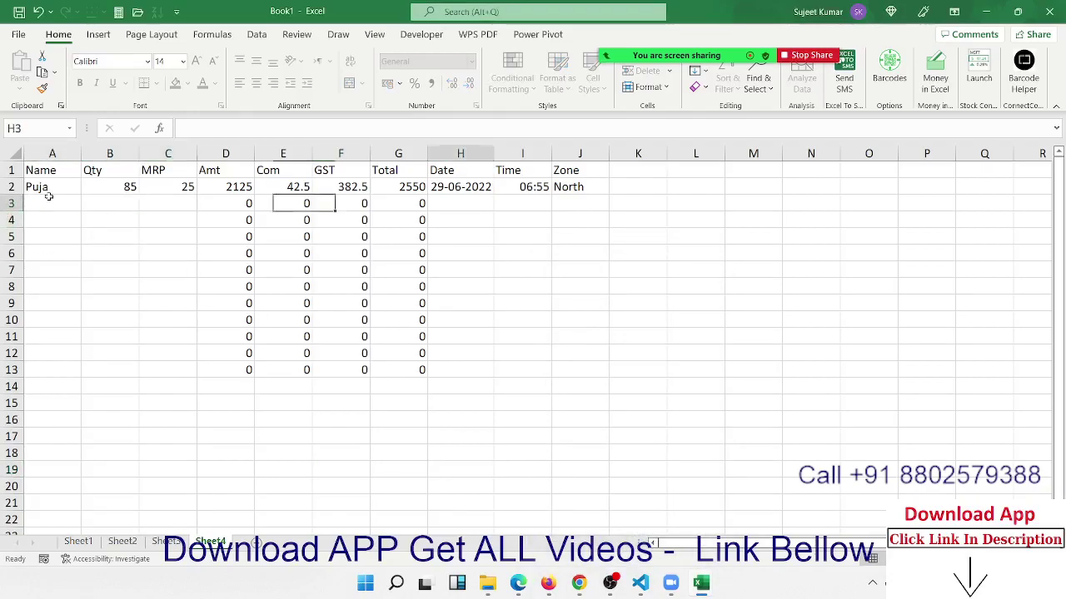
{"action": "key", "text": "shift+Tab"}
{"action": "key", "text": "Tab"}
{"action": "key", "text": "shift+Tab"}
{"action": "key", "text": "Tab"}
{"action": "key", "text": "shift+Tab"}
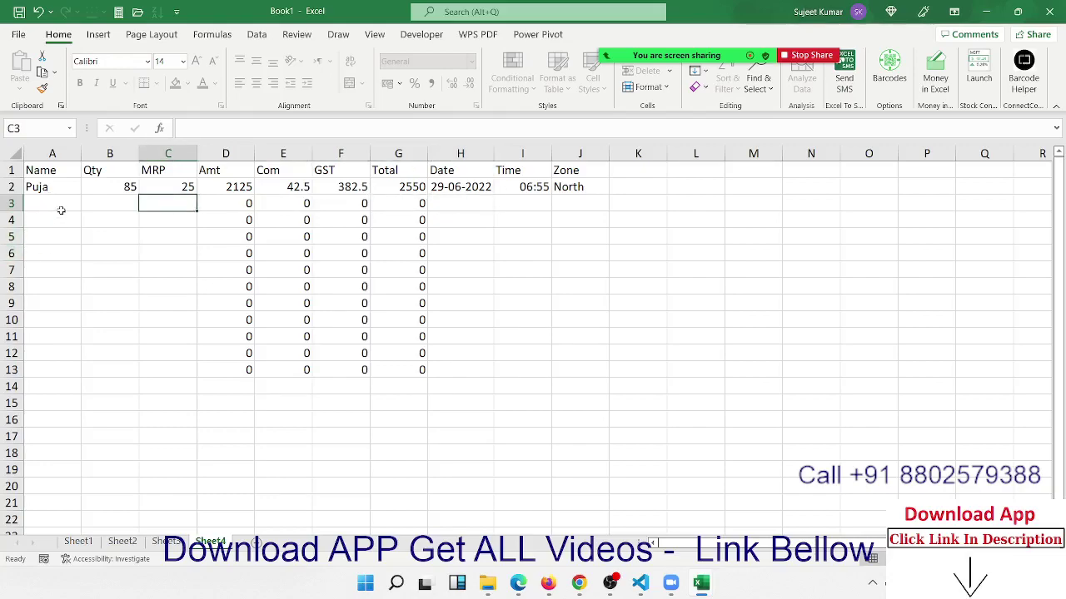
Unprotect Sheet4 and then protect it again
{"action": "right_click", "coordinate": [224, 536]}
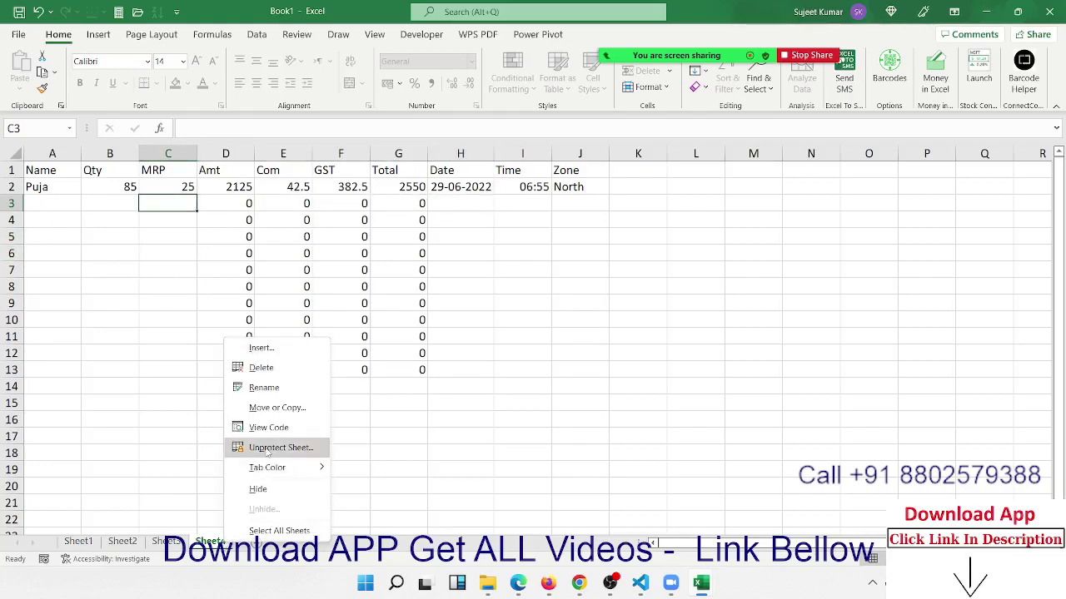
{"action": "left_click", "coordinate": [266, 449]}
{"action": "right_click", "coordinate": [225, 541]}
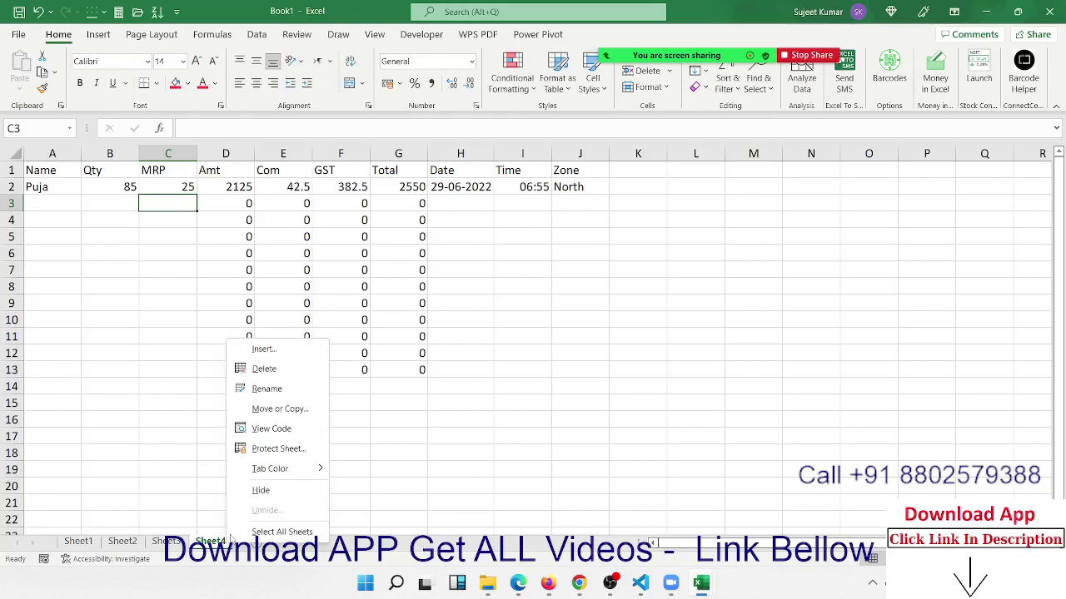
{"action": "left_click", "coordinate": [266, 448]}
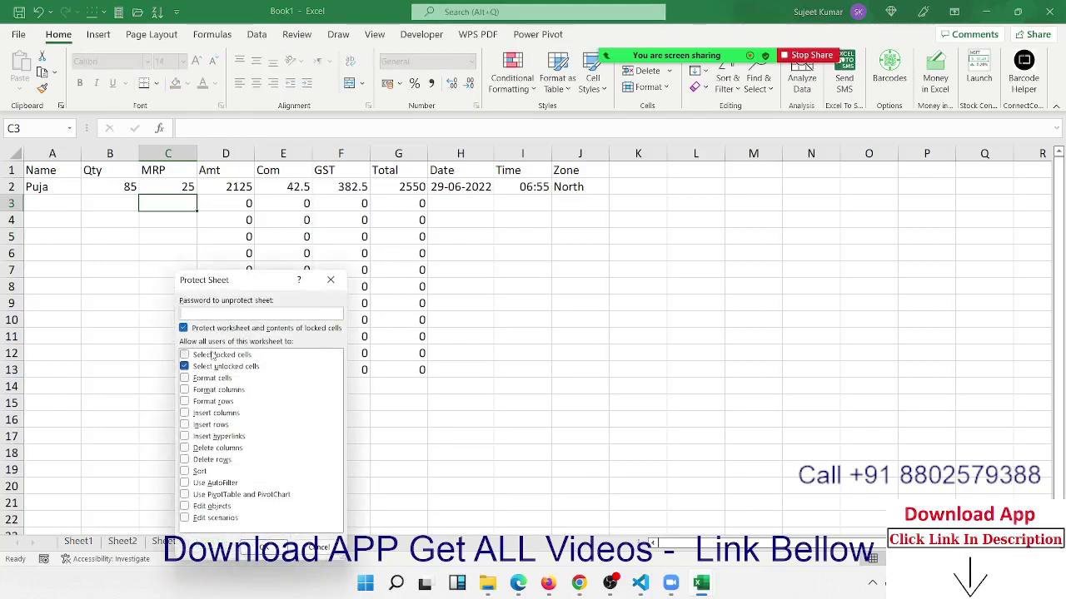
{"action": "left_click", "coordinate": [265, 547]}
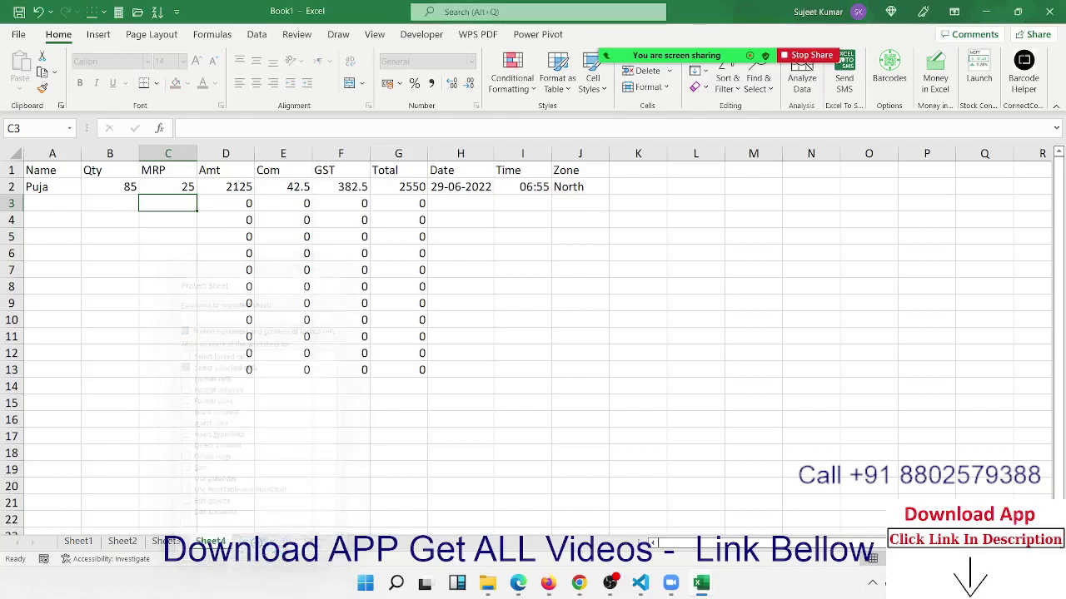
In row 3, enter a customer name, Qty 85 and MRP 65
{"action": "left_click", "coordinate": [44, 194]}
{"action": "key", "text": "Return"}
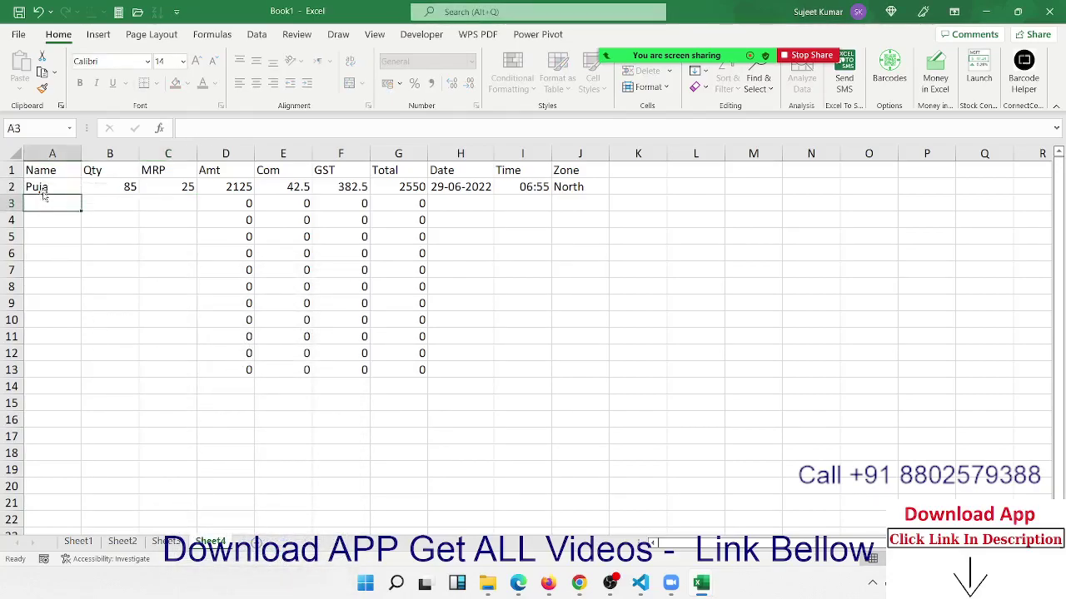
{"action": "type", "text": "Kunal"}
{"action": "key", "text": "Tab"}
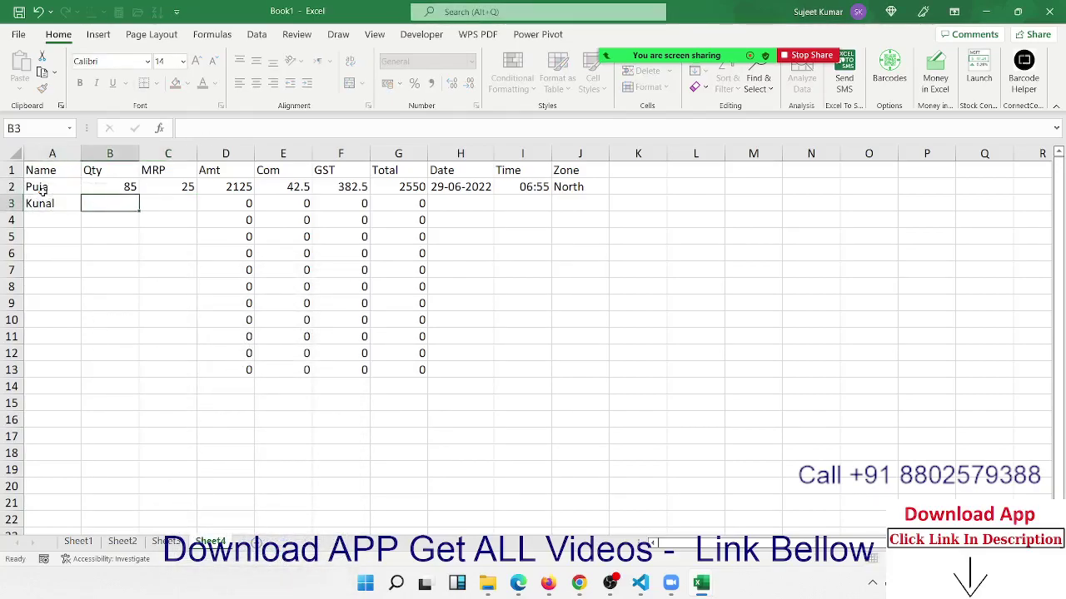
{"action": "type", "text": "85"}
{"action": "key", "text": "Tab"}
{"action": "type", "text": "65"}
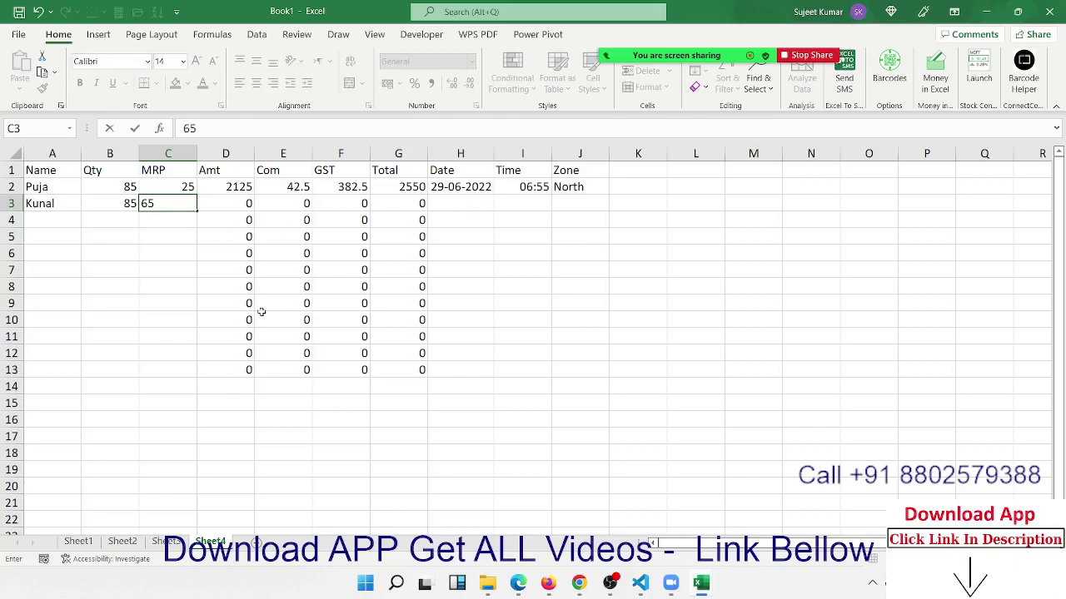
{"action": "key", "text": "Tab"}
{"action": "key", "text": "Tab"}
{"action": "key", "text": "Tab"}
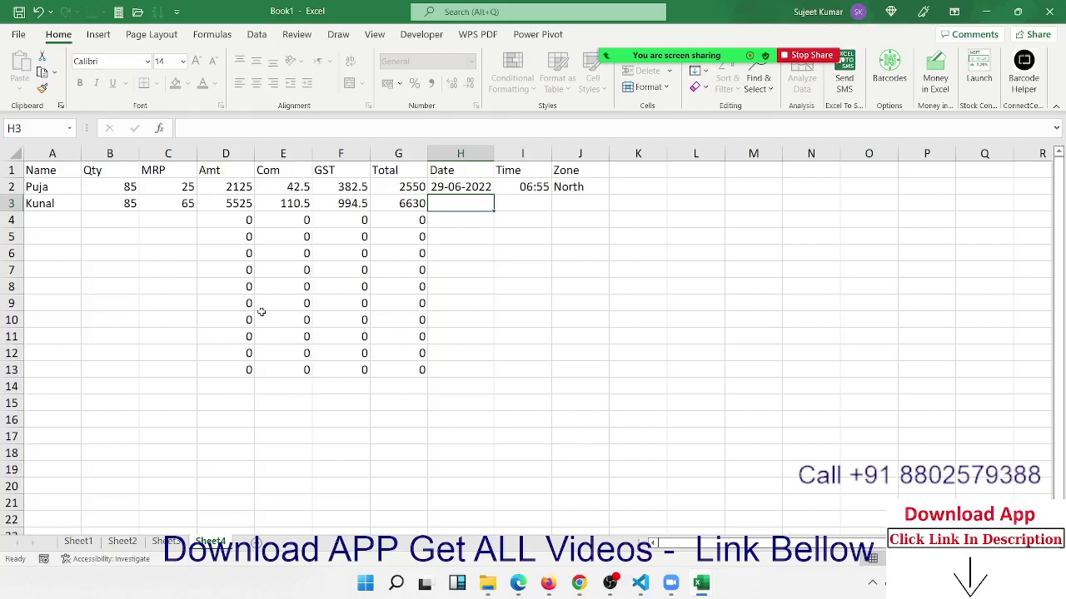
Stamp today's date (29-06-2022) in H3 and the current time 06:57 in I3 and J3
{"action": "key", "text": "ctrl+semicolon"}
{"action": "key", "text": "Tab"}
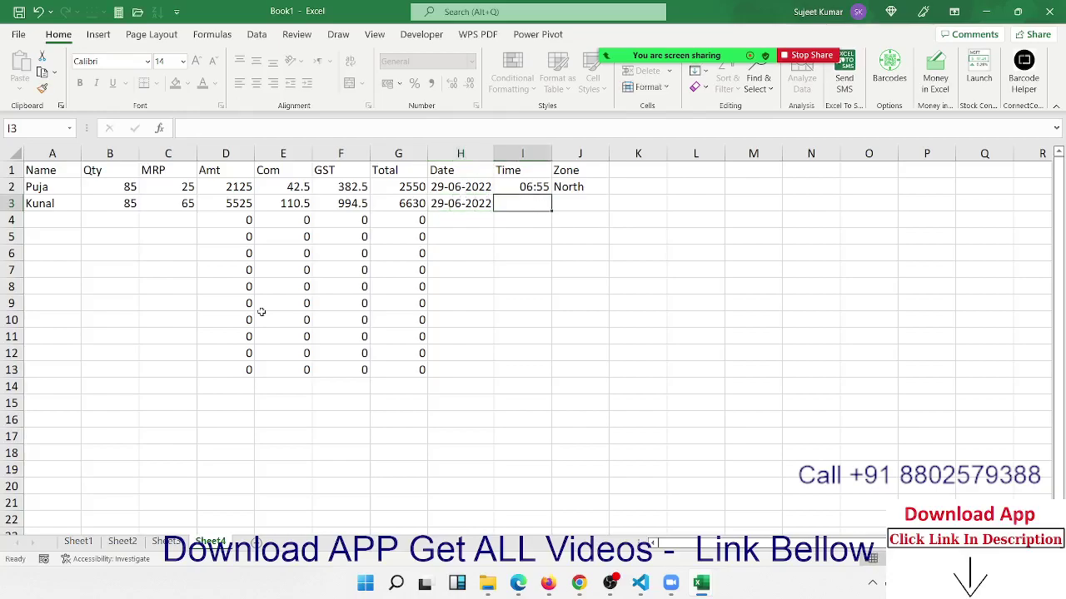
{"action": "key", "text": "ctrl+shift+semicolon"}
{"action": "key", "text": "Tab"}
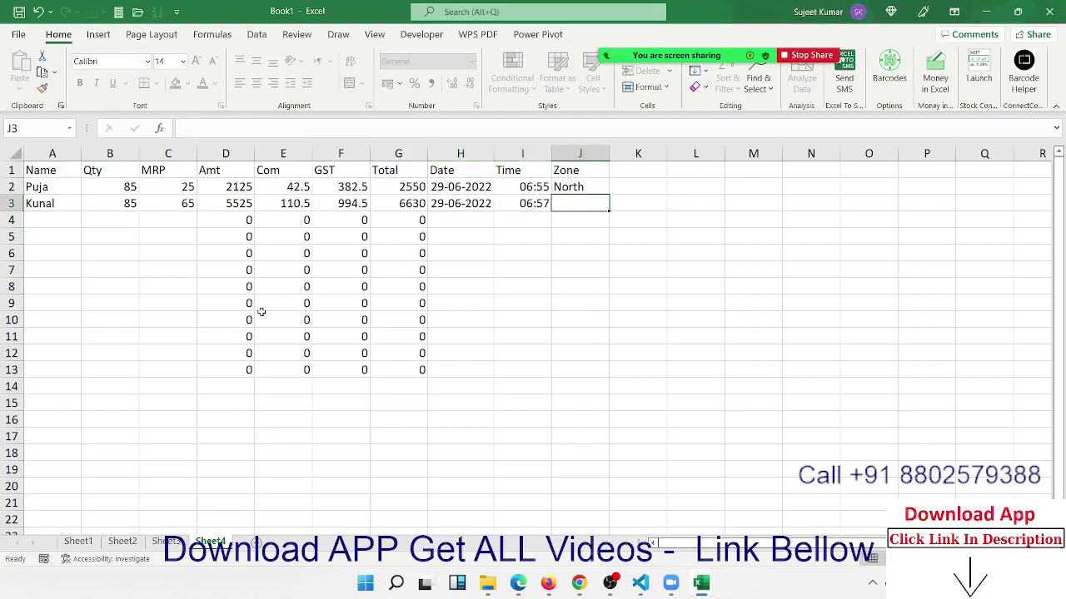
{"action": "key", "text": "ctrl+shift+semicolon"}
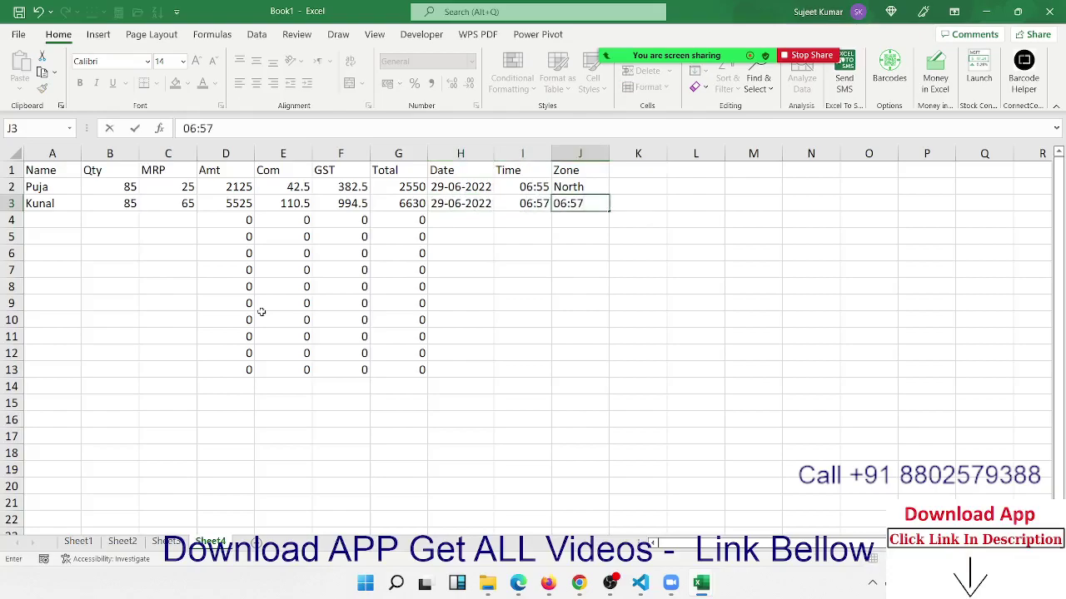
{"action": "key", "text": "Return"}
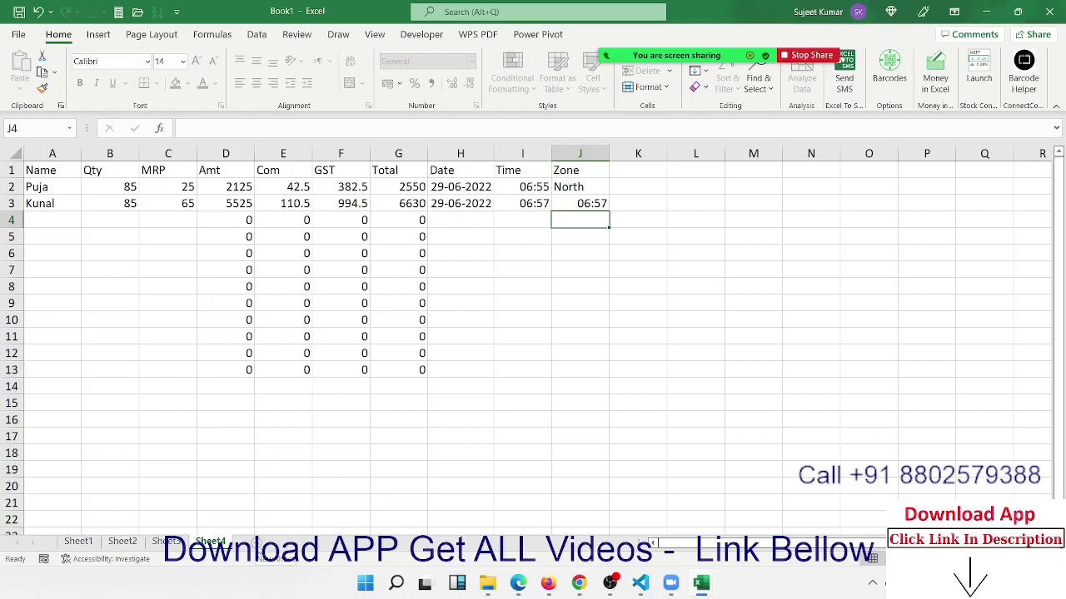
Add a new Sheet5 with labels Name in C5, City in D8 and Amt in F11
{"action": "left_click", "coordinate": [256, 543]}
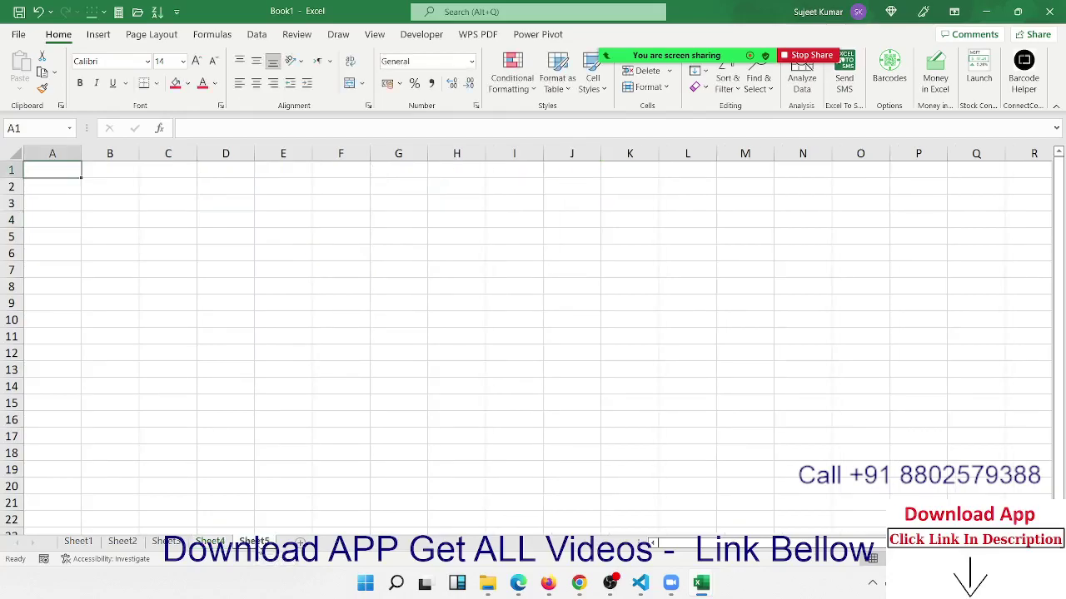
{"action": "left_click", "coordinate": [86, 187]}
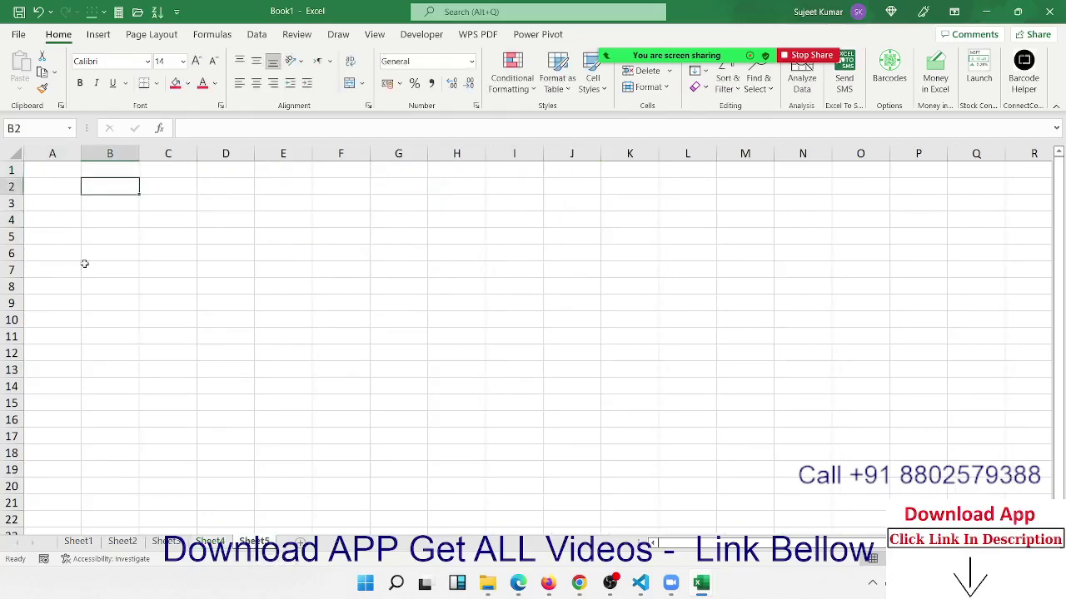
{"action": "left_click", "coordinate": [149, 229]}
{"action": "type", "text": "Nam"}
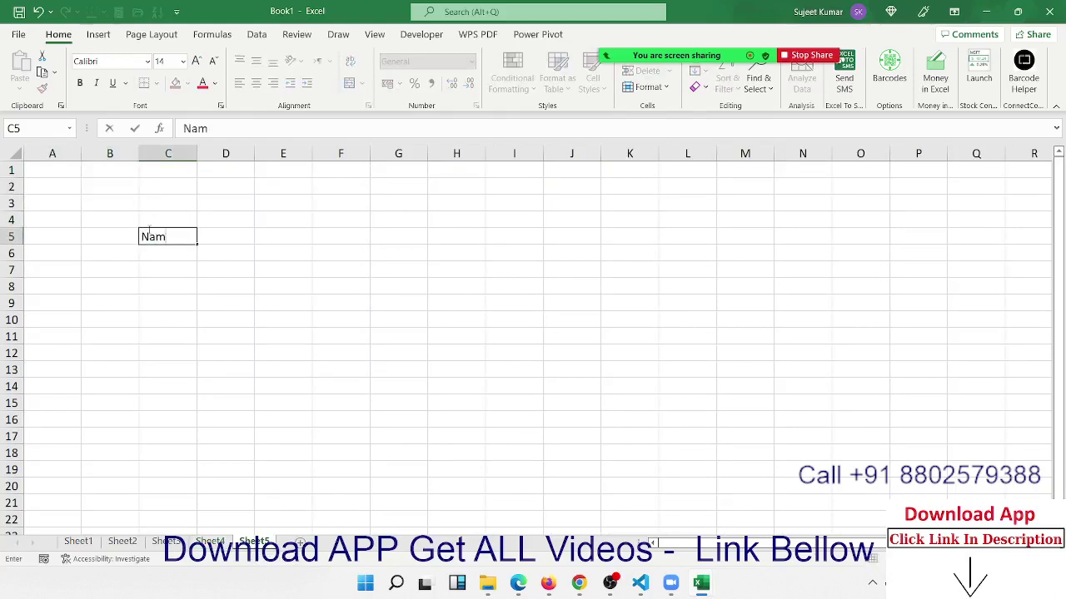
{"action": "type", "text": "e"}
{"action": "key", "text": "Down"}
{"action": "key", "text": "Down"}
{"action": "key", "text": "Down"}
{"action": "key", "text": "Right"}
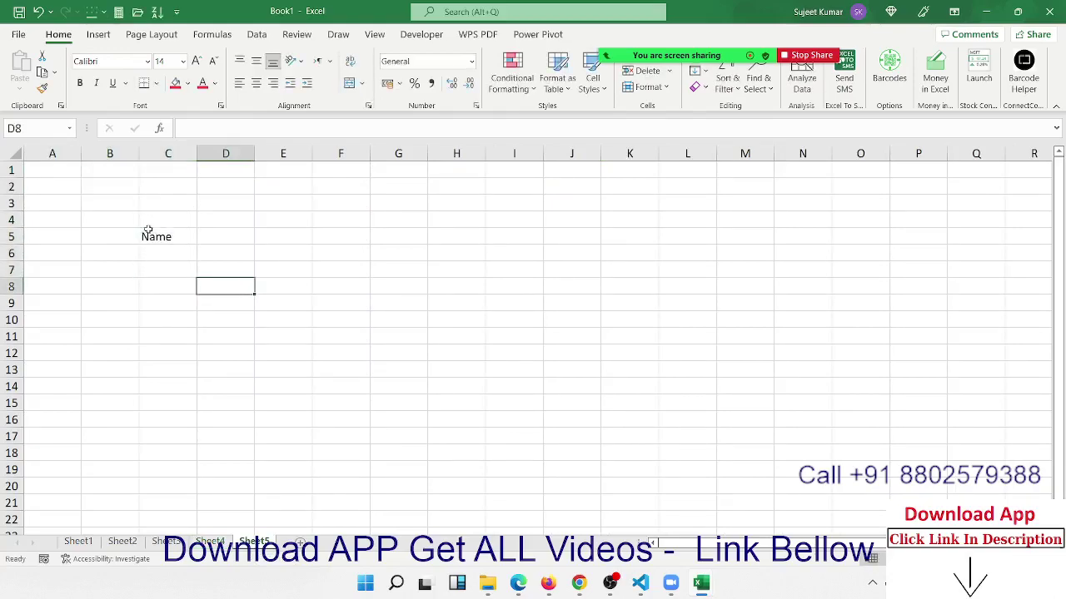
{"action": "type", "text": "City"}
{"action": "key", "text": "Down"}
{"action": "key", "text": "Down"}
{"action": "key", "text": "Right"}
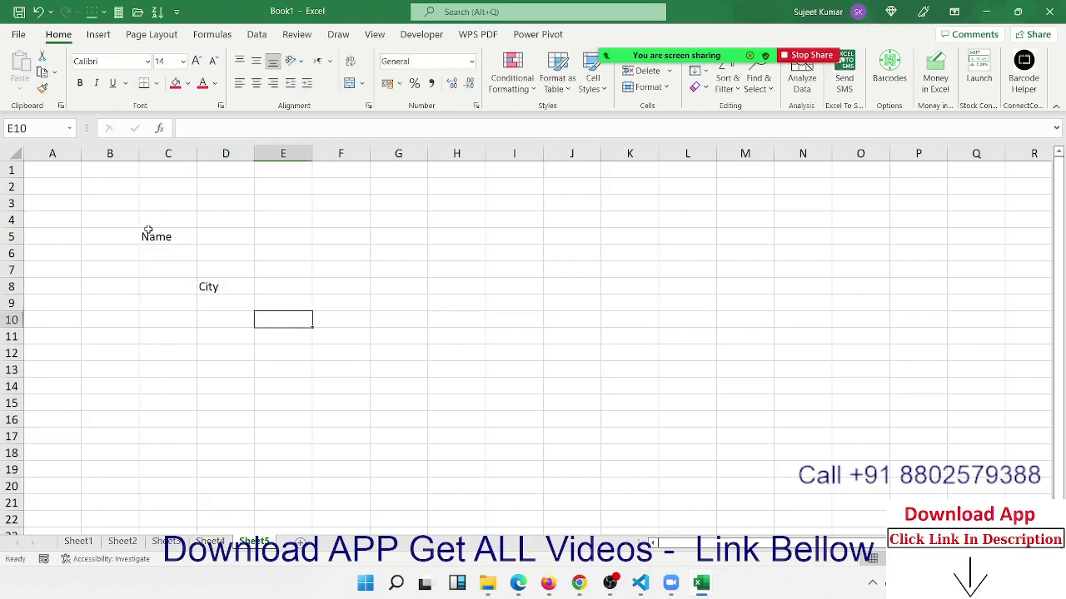
{"action": "key", "text": "Right"}
{"action": "key", "text": "Down"}
{"action": "type", "text": "AM"}
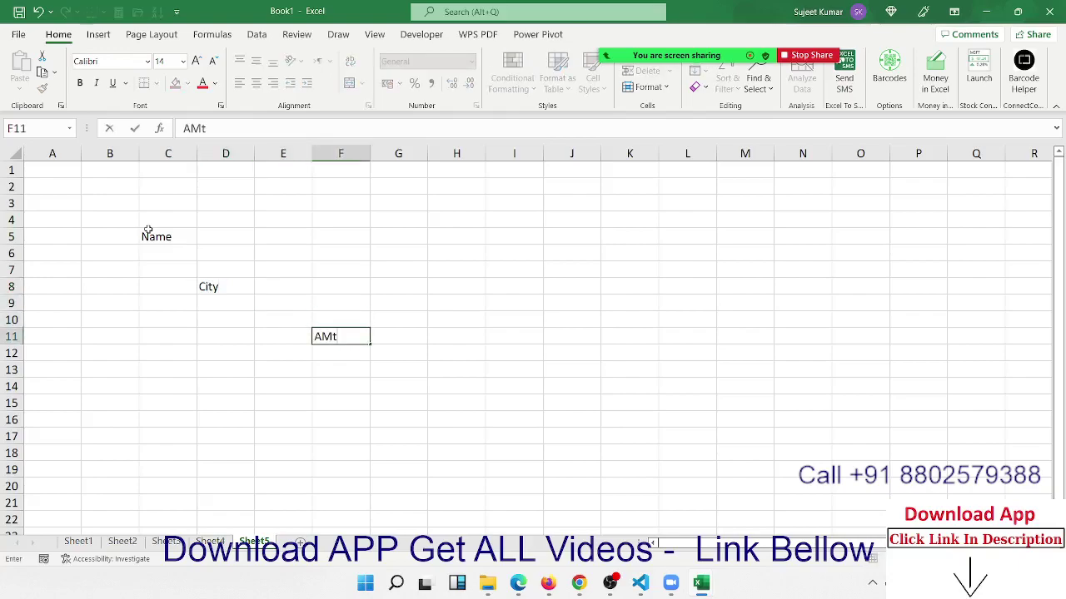
{"action": "left_click", "coordinate": [199, 288]}
Fill cells D5, E8 and G11 red, then reselect those three input cells
{"action": "left_click", "coordinate": [235, 245]}
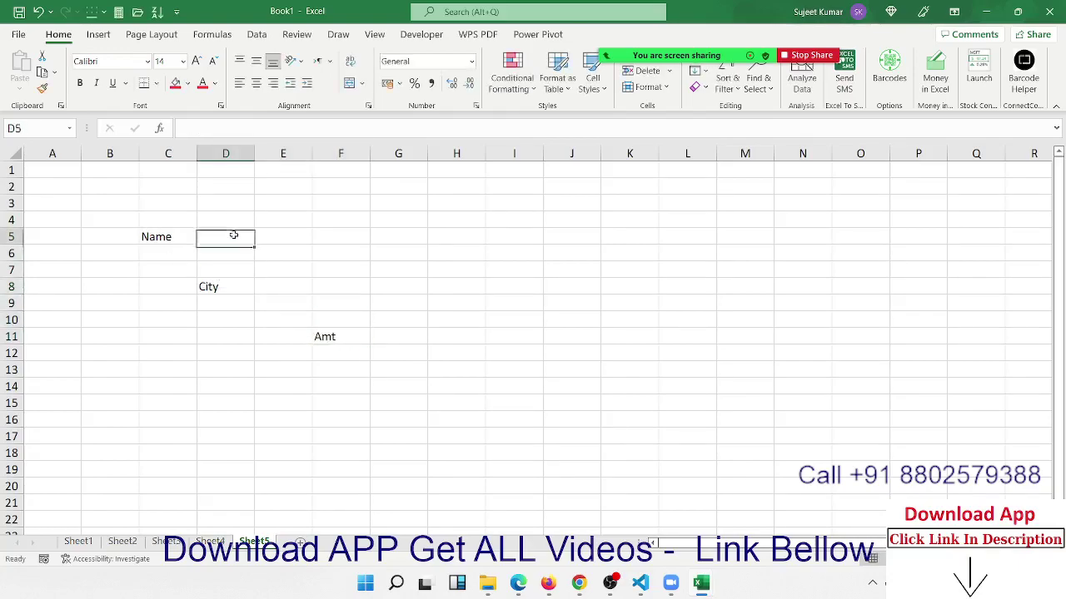
{"action": "left_click", "coordinate": [296, 286], "text": "ctrl"}
{"action": "left_click", "coordinate": [387, 335], "text": "ctrl"}
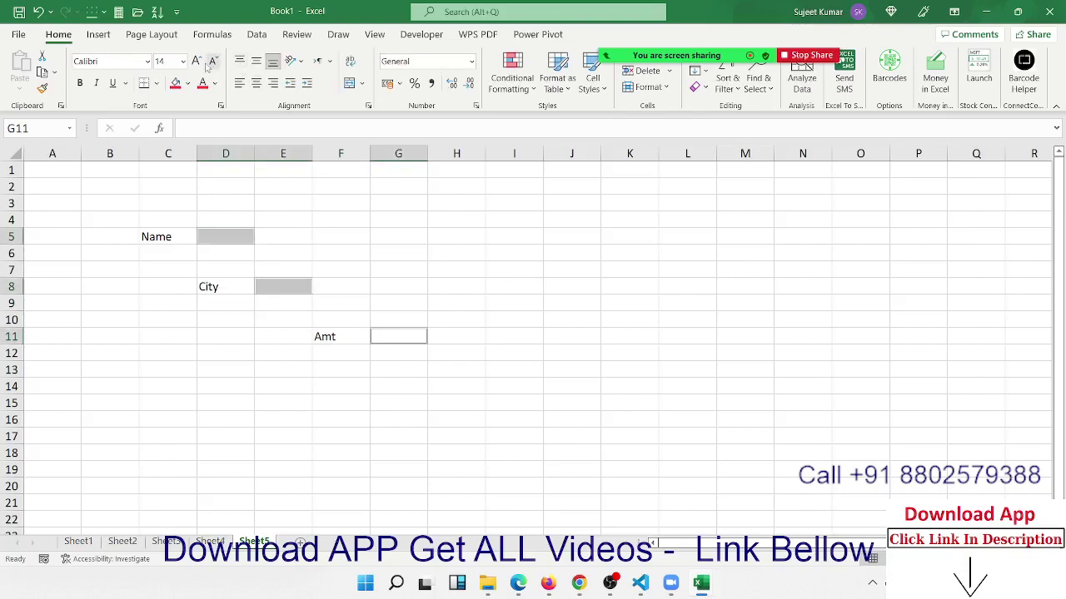
{"action": "left_click", "coordinate": [176, 83]}
{"action": "left_click", "coordinate": [335, 355]}
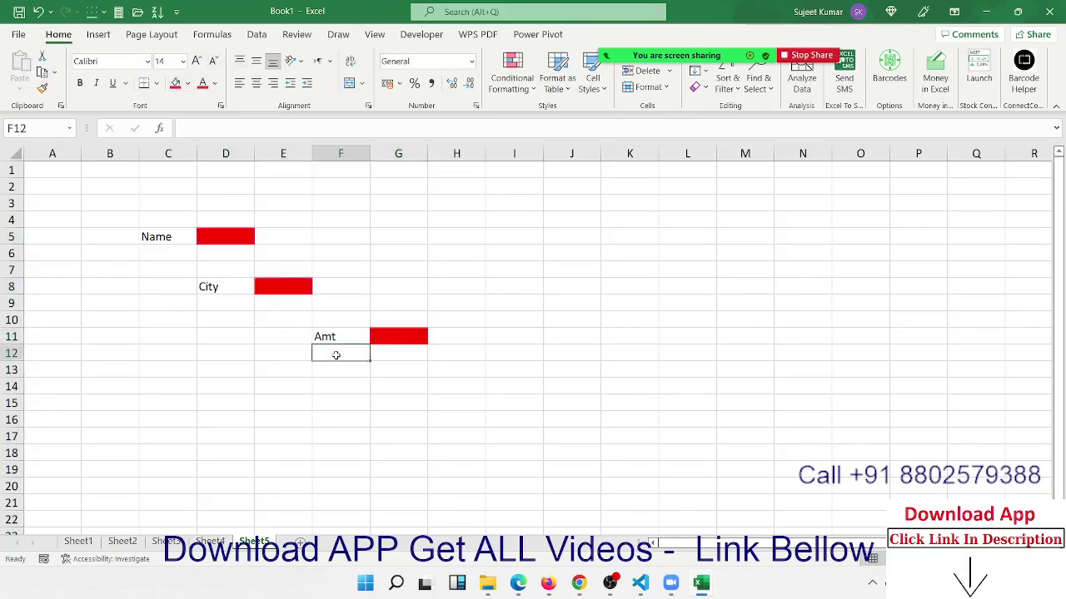
{"action": "left_click", "coordinate": [248, 242]}
{"action": "left_click", "coordinate": [270, 293]}
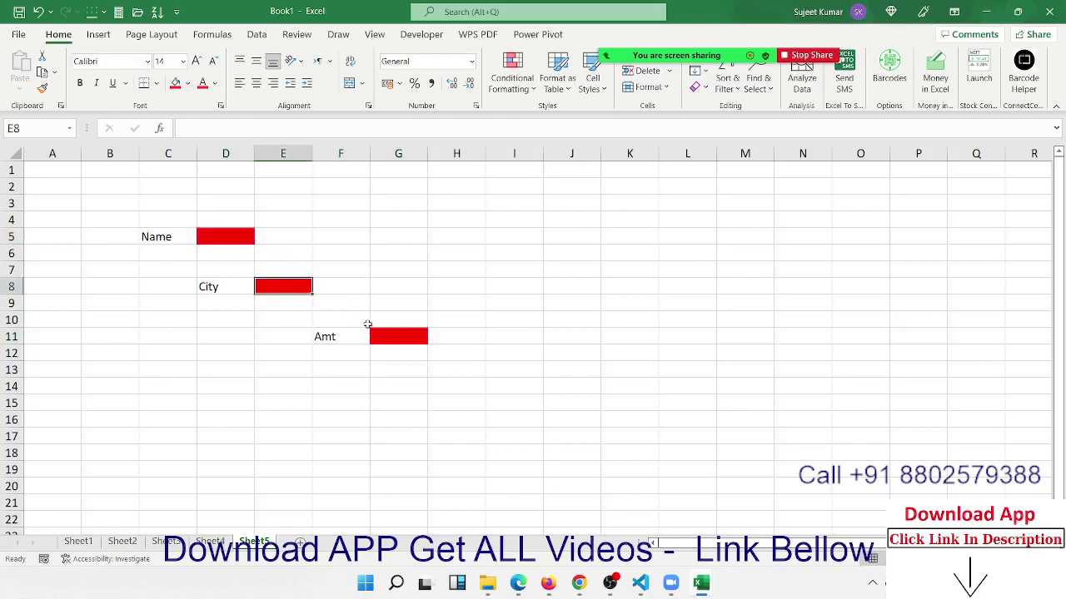
{"action": "left_click", "coordinate": [381, 333]}
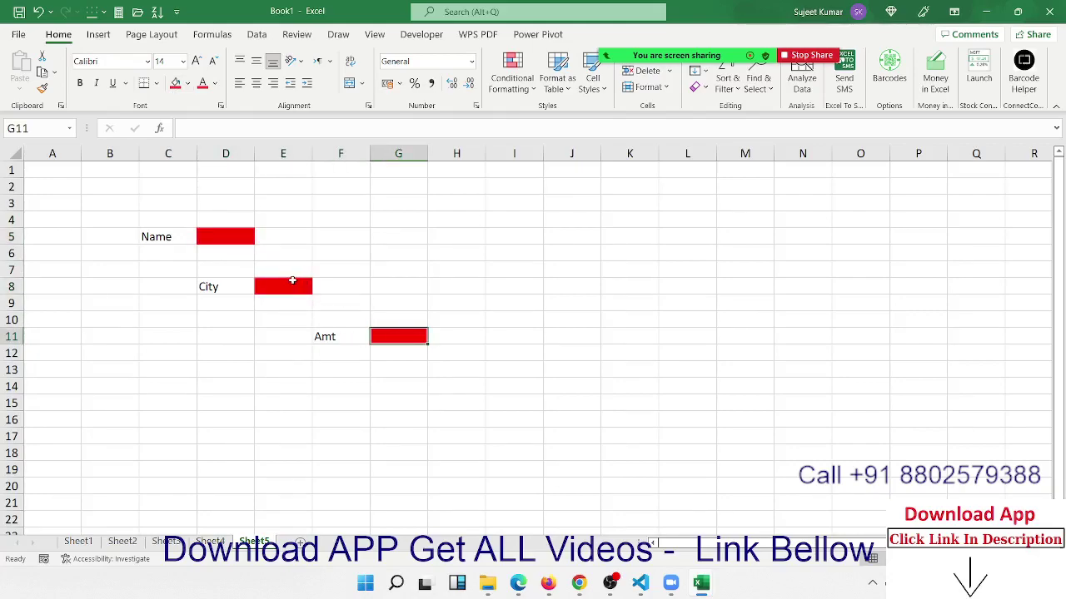
Clear the Locked option for input cells D5, E8 and G11 in Format Cells
{"action": "left_click", "coordinate": [292, 281]}
{"action": "left_click", "coordinate": [236, 233]}
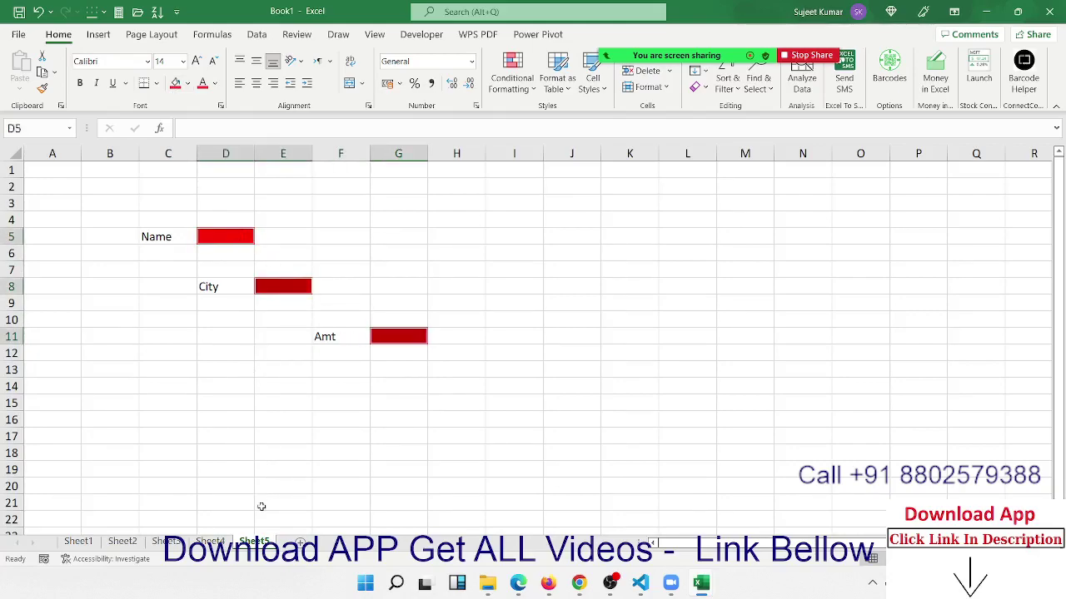
{"action": "right_click", "coordinate": [258, 542]}
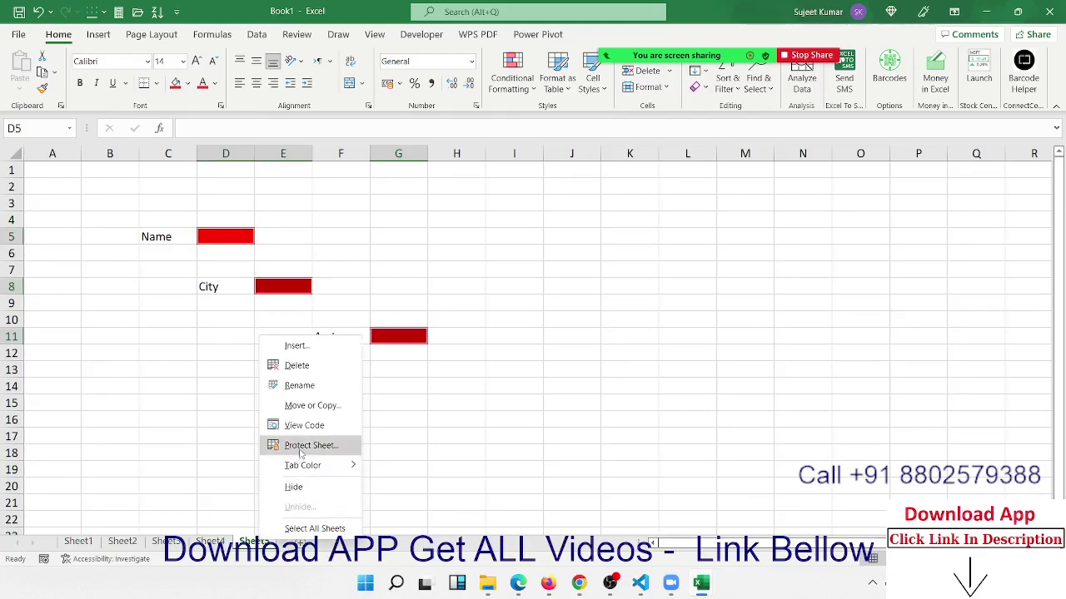
{"action": "left_click", "coordinate": [301, 454]}
{"action": "key", "text": "Escape"}
{"action": "right_click", "coordinate": [289, 293]}
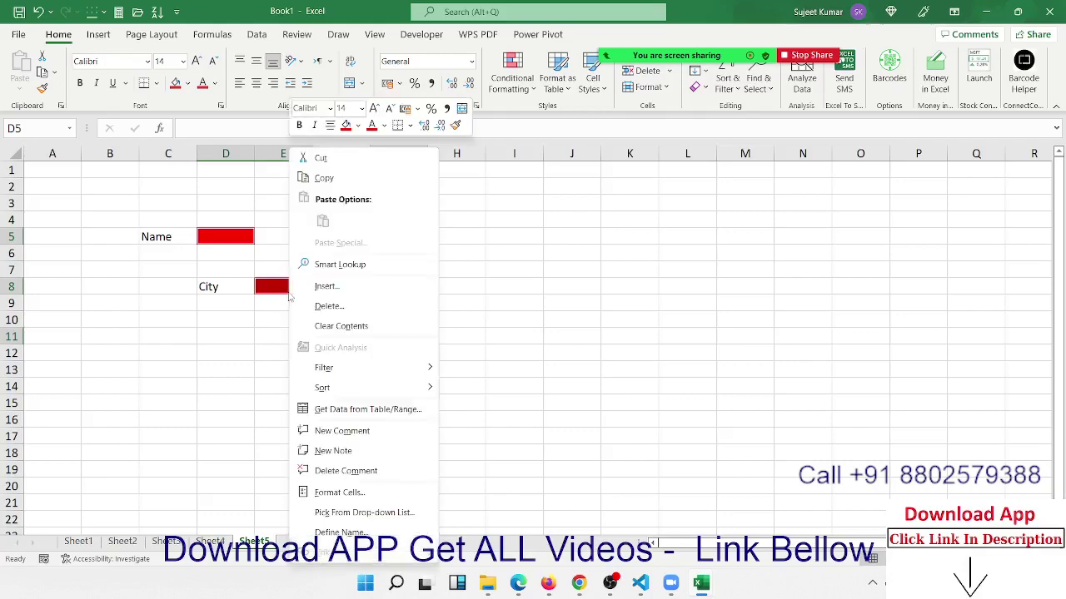
{"action": "left_click", "coordinate": [338, 492]}
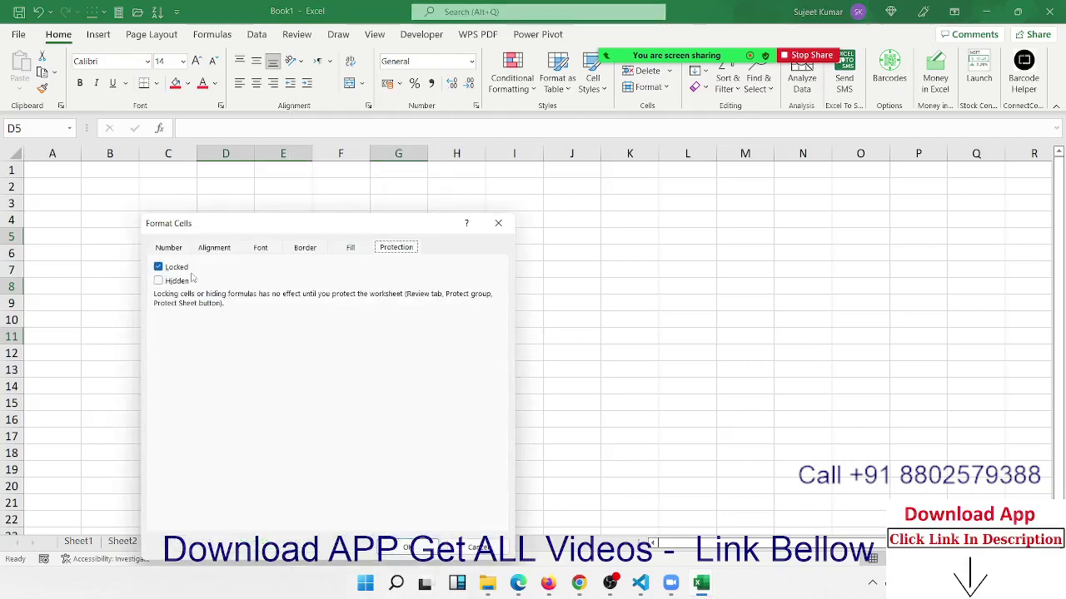
{"action": "left_click", "coordinate": [159, 267]}
{"action": "left_click", "coordinate": [407, 547]}
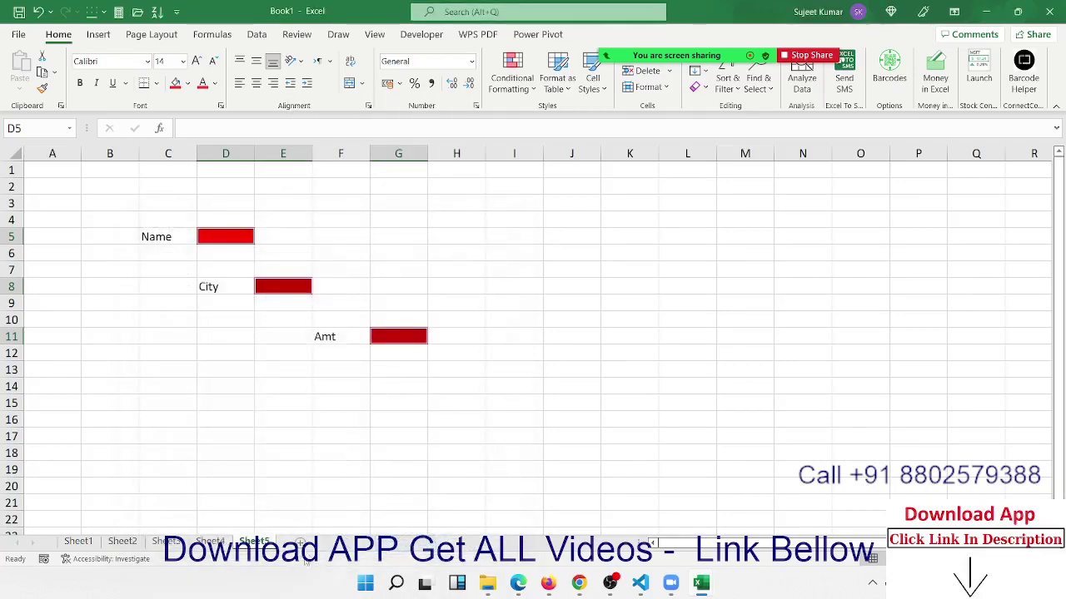
Protect Sheet5 with 'Select locked cells' turned off
{"action": "right_click", "coordinate": [264, 542]}
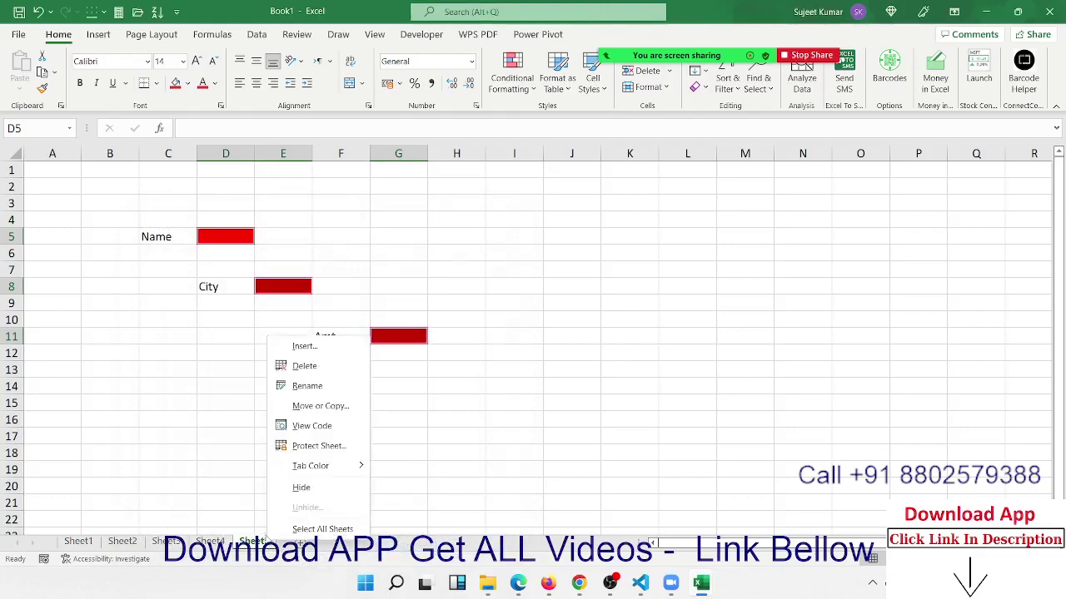
{"action": "left_click", "coordinate": [308, 446]}
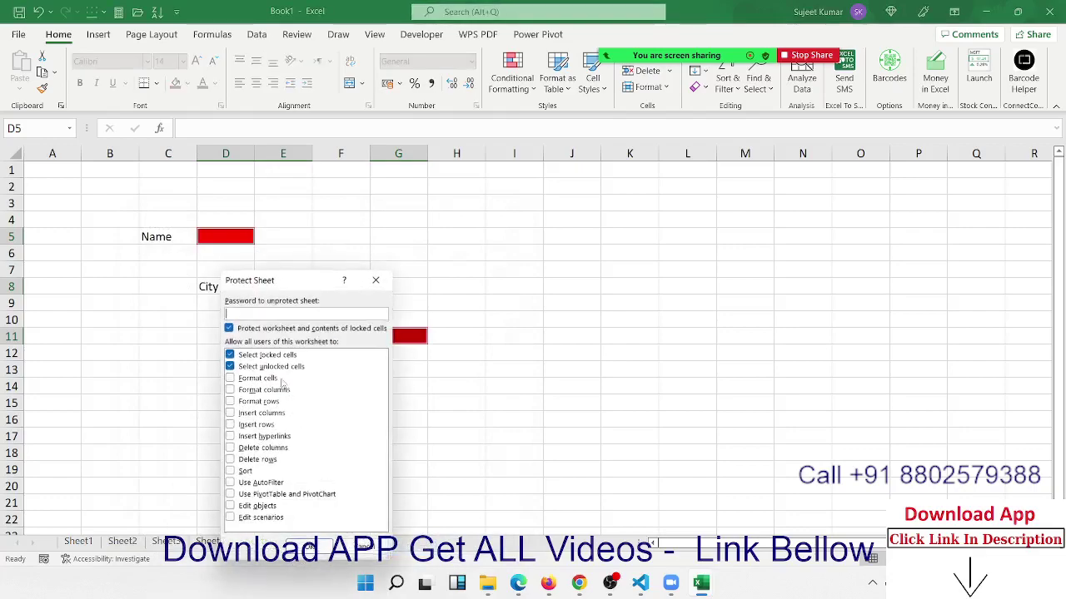
{"action": "left_click", "coordinate": [230, 356]}
{"action": "left_click", "coordinate": [308, 547]}
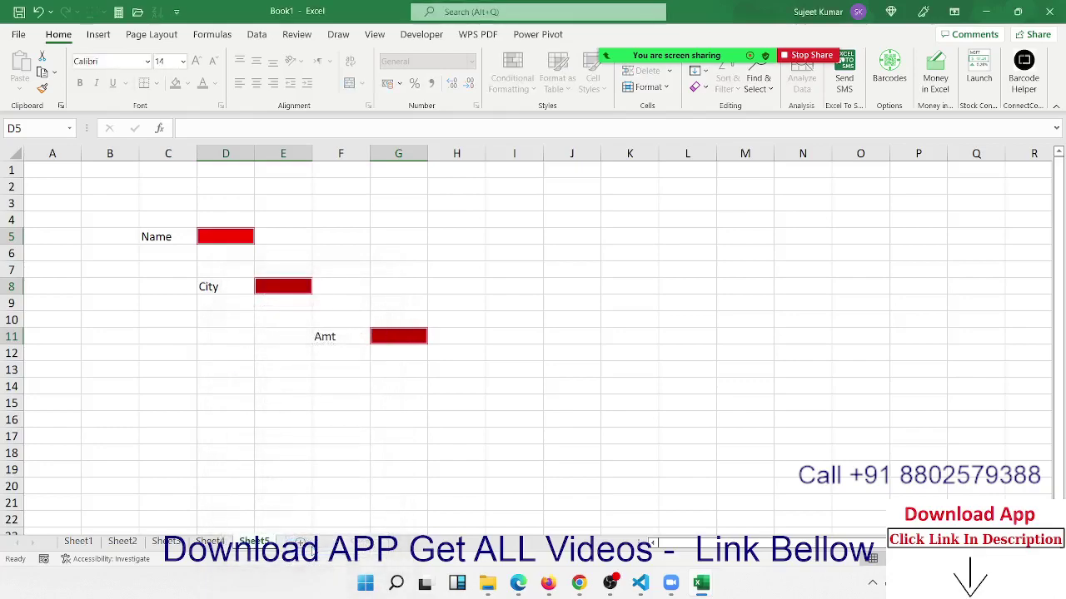
Tab through the three unlocked red cells from D5 and type 'ds' as a test entry
{"action": "left_click", "coordinate": [222, 236]}
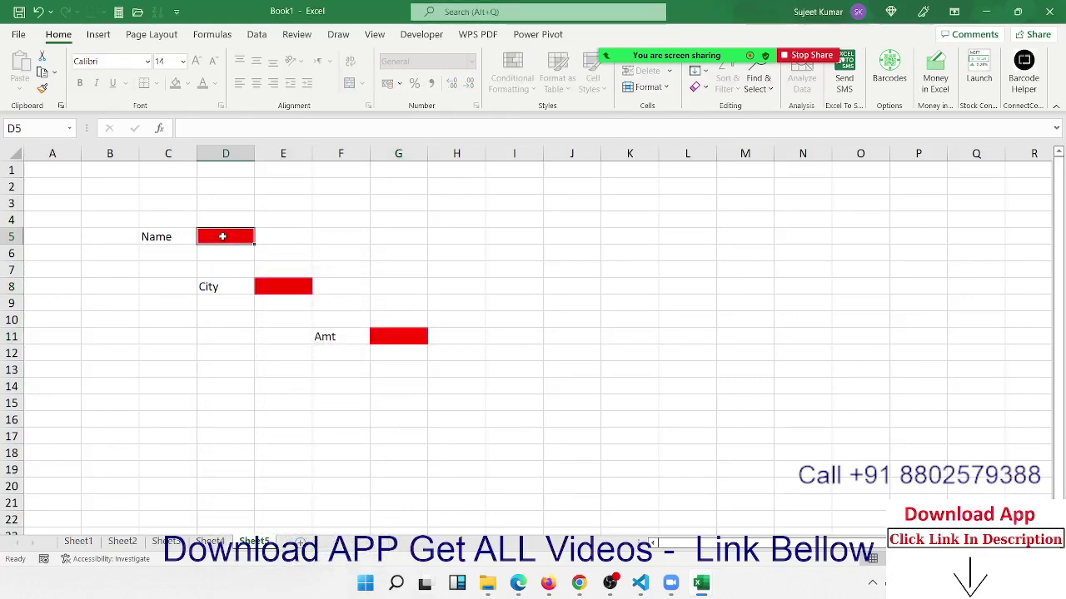
{"action": "key", "text": "Tab"}
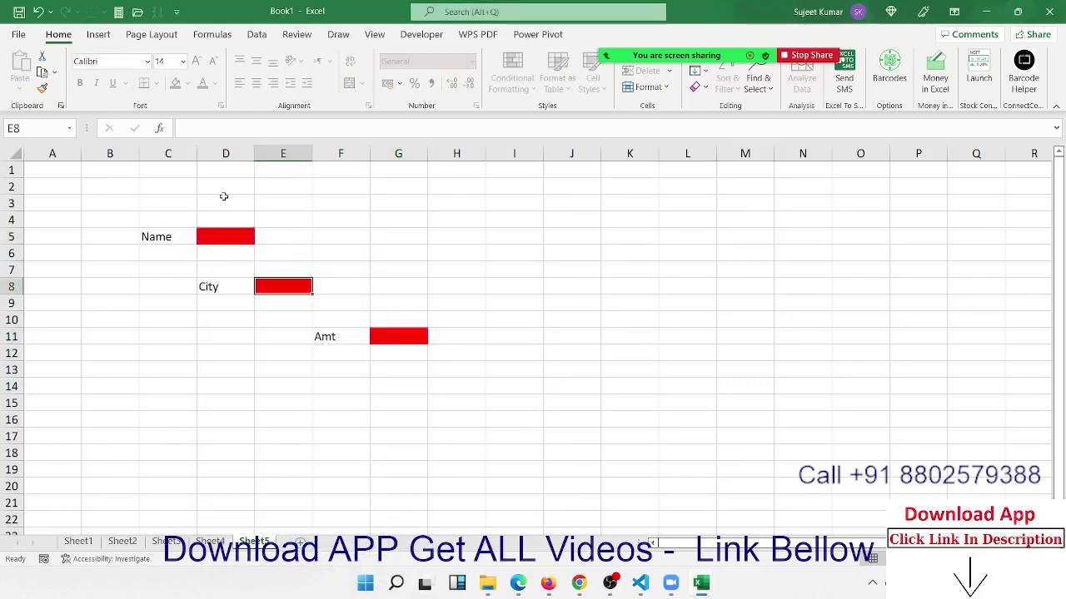
{"action": "key", "text": "Tab"}
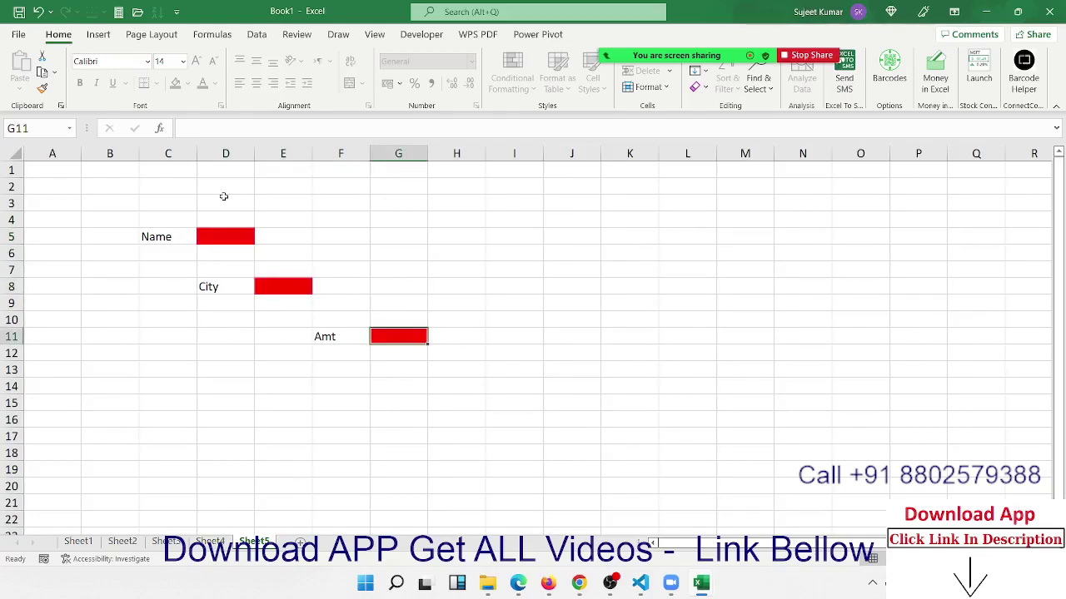
{"action": "key", "text": "Tab"}
{"action": "key", "text": "Tab"}
{"action": "key", "text": "Tab"}
{"action": "key", "text": "Tab"}
{"action": "key", "text": "Tab"}
{"action": "key", "text": "Tab"}
{"action": "key", "text": "Tab"}
{"action": "key", "text": "Tab"}
{"action": "key", "text": "Tab"}
{"action": "key", "text": "Tab"}
{"action": "key", "text": "Tab"}
{"action": "key", "text": "Tab"}
{"action": "key", "text": "Tab"}
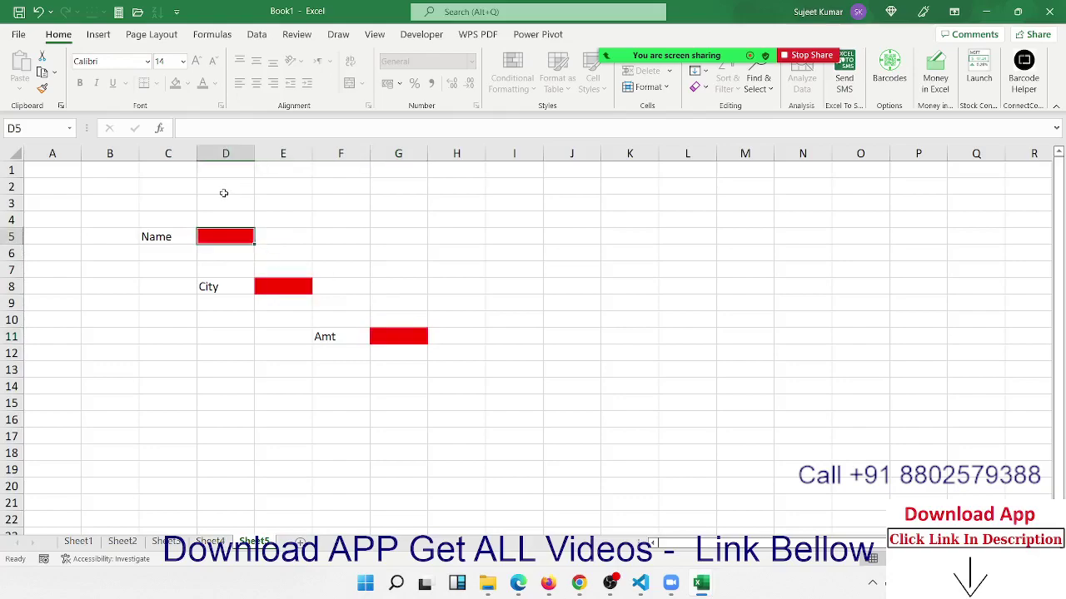
{"action": "key", "text": "Tab"}
{"action": "key", "text": "Tab"}
{"action": "key", "text": "Tab"}
{"action": "key", "text": "Tab"}
{"action": "key", "text": "Tab"}
{"action": "key", "text": "Tab"}
{"action": "key", "text": "Tab"}
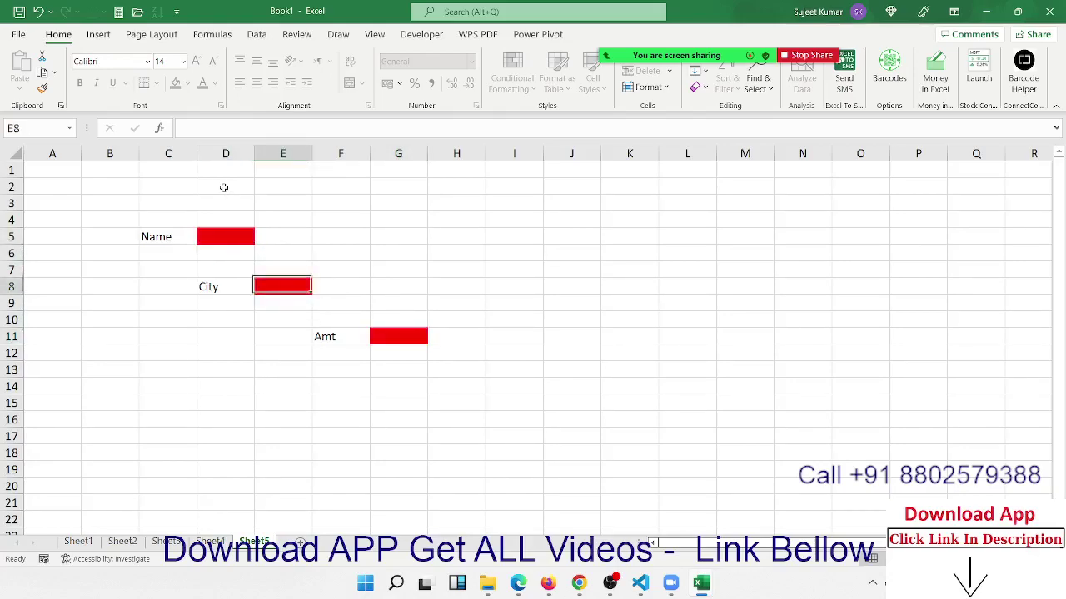
{"action": "key", "text": "Tab"}
{"action": "key", "text": "Tab"}
{"action": "key", "text": "Tab"}
{"action": "key", "text": "Tab"}
{"action": "key", "text": "Tab"}
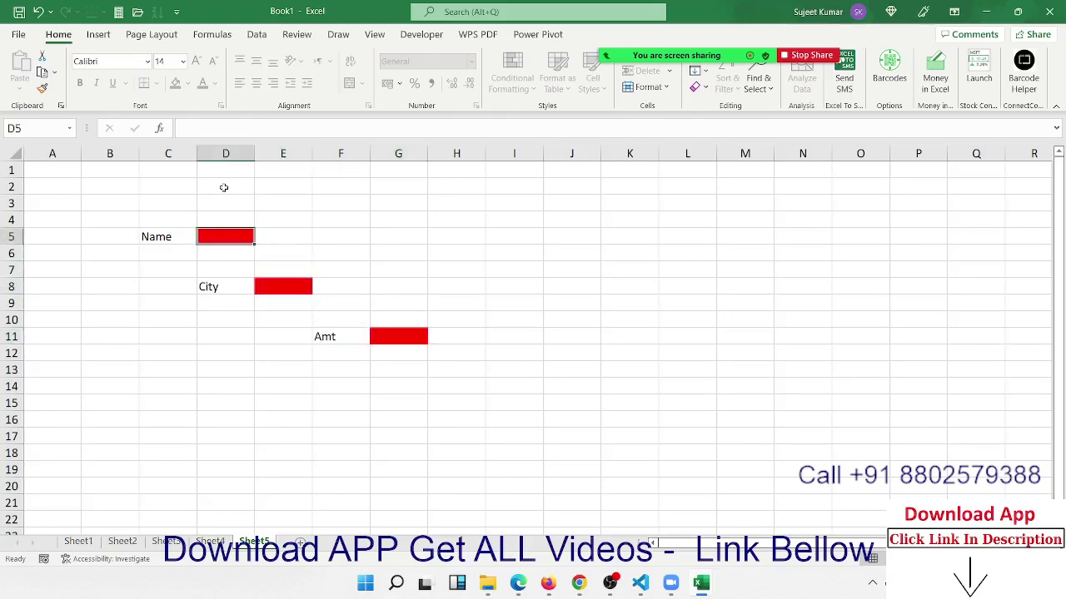
{"action": "type", "text": "ds"}
{"action": "key", "text": "Tab"}
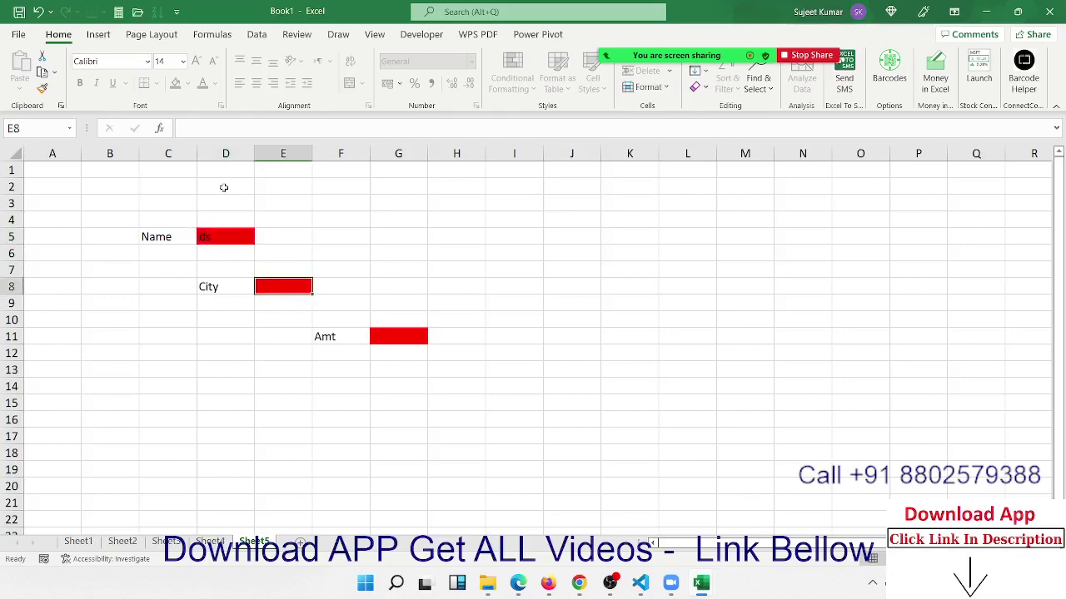
Add Sheet6 and enter 85, 68, 96 and 96 across A1:D1
{"action": "left_click", "coordinate": [300, 541]}
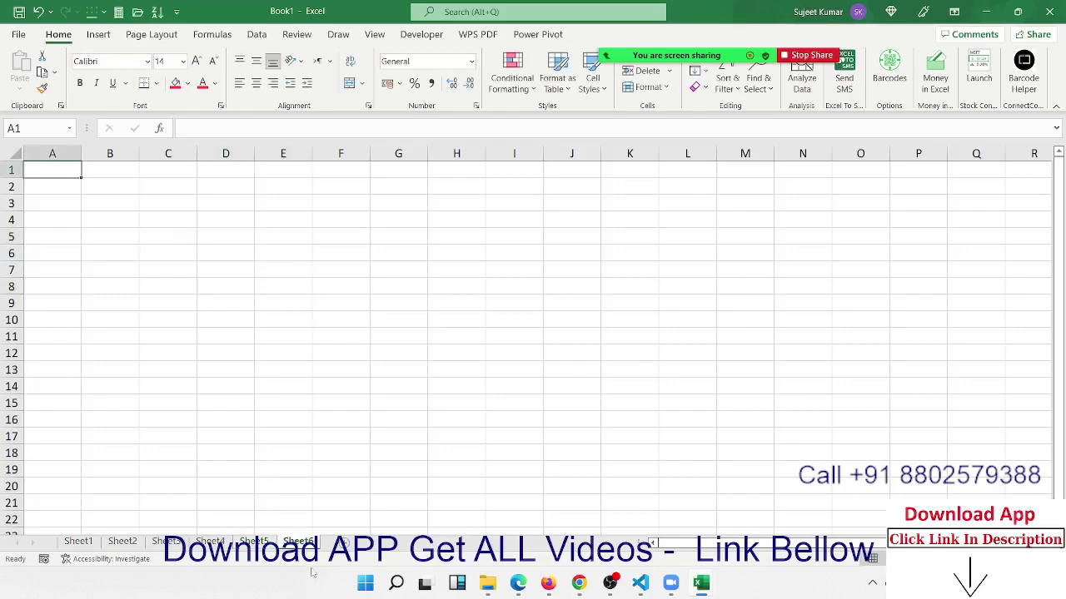
{"action": "type", "text": "8"}
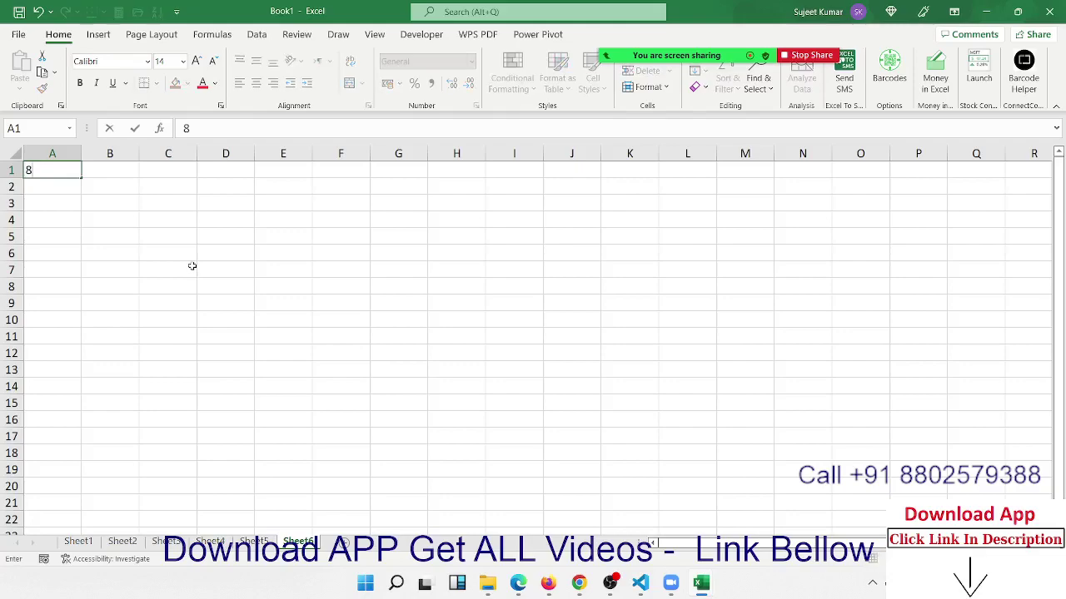
{"action": "type", "text": "5"}
{"action": "key", "text": "Tab"}
{"action": "type", "text": "6"}
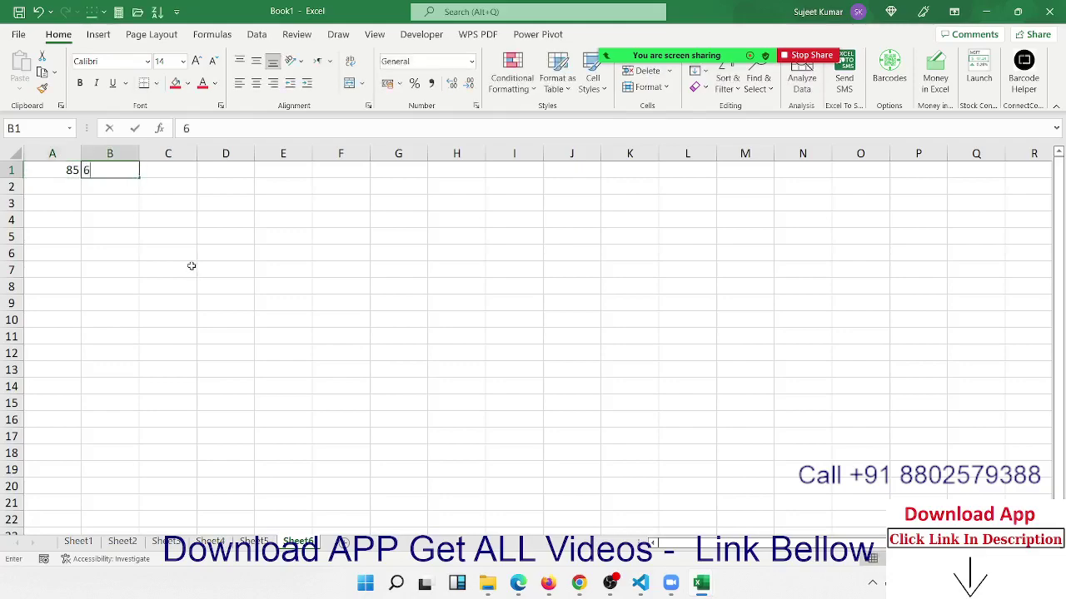
{"action": "type", "text": "8"}
{"action": "key", "text": "Tab"}
{"action": "type", "text": "96"}
{"action": "key", "text": "Tab"}
{"action": "type", "text": "96"}
{"action": "key", "text": "Tab"}
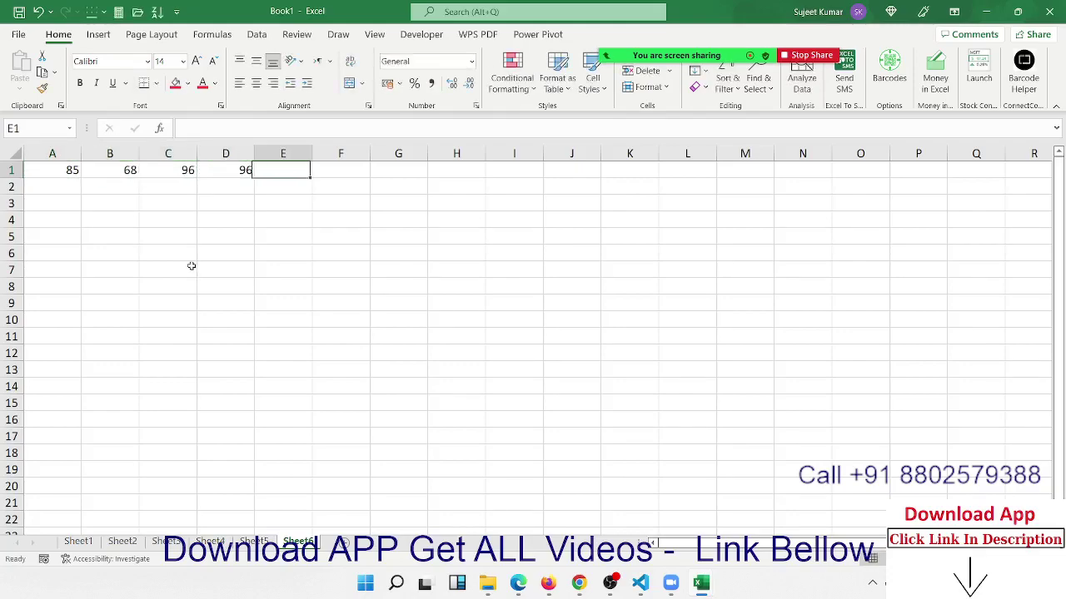
Total A1:D1 in E1 with =SUM(A1:D1), giving 345
{"action": "key", "text": "alt+equal"}
{"action": "key", "text": "Return"}
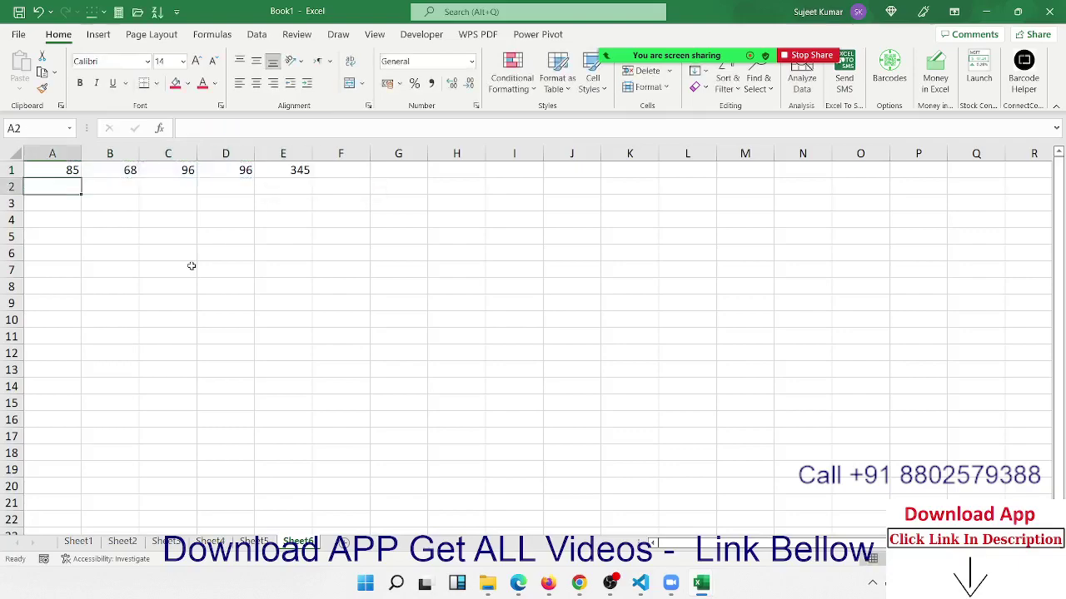
{"action": "key", "text": "Up"}
{"action": "key", "text": "Right"}
{"action": "key", "text": "Right"}
{"action": "key", "text": "Right"}
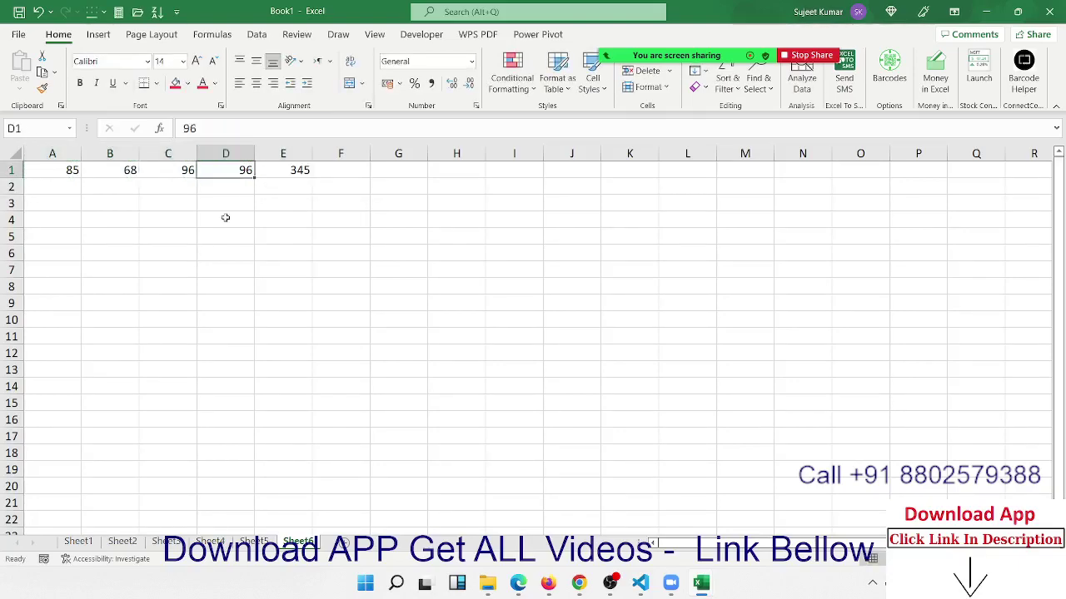
{"action": "left_click", "coordinate": [291, 177]}
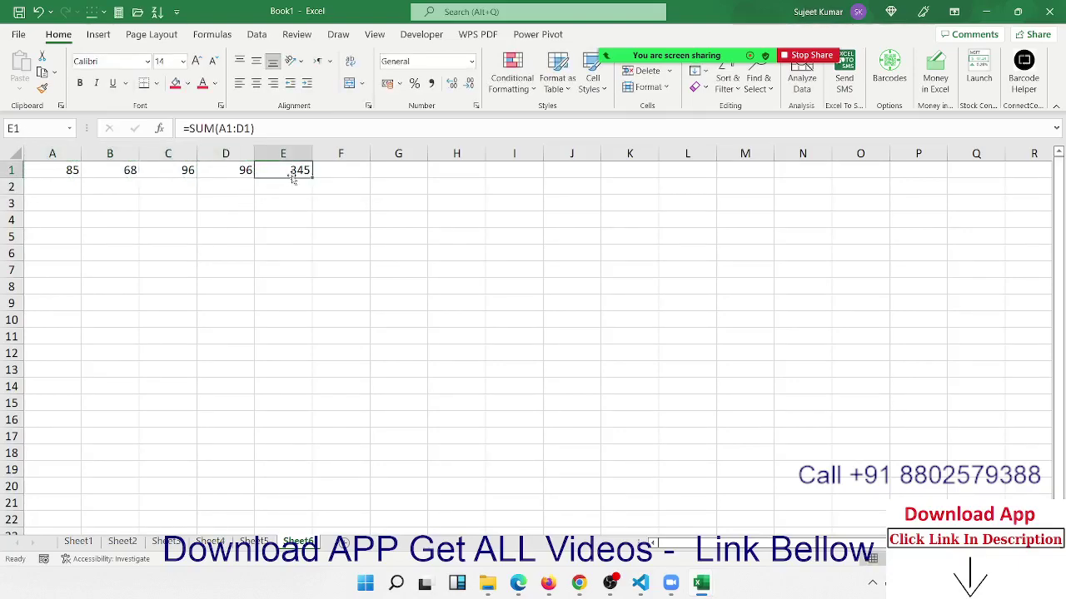
Mark cell E1 as Hidden so its formula won't show
{"action": "right_click", "coordinate": [293, 177]}
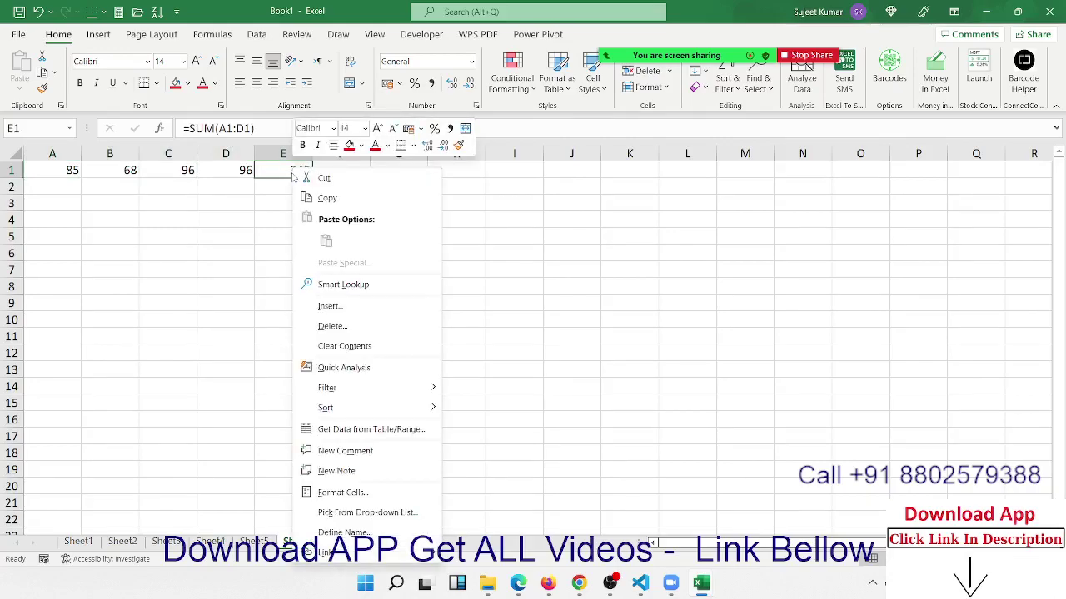
{"action": "left_click", "coordinate": [360, 492]}
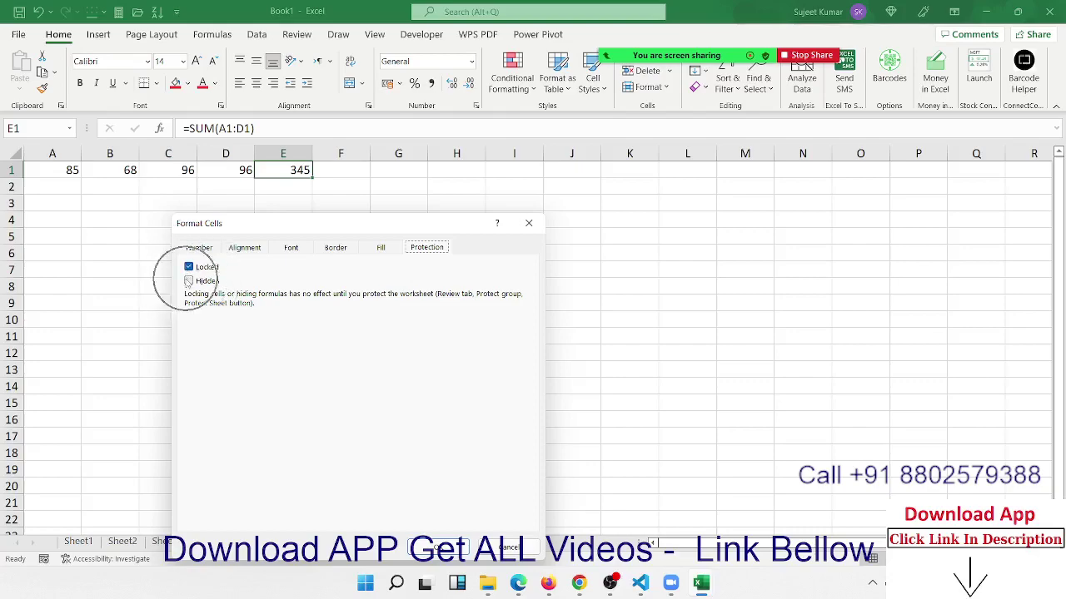
{"action": "left_click", "coordinate": [188, 281]}
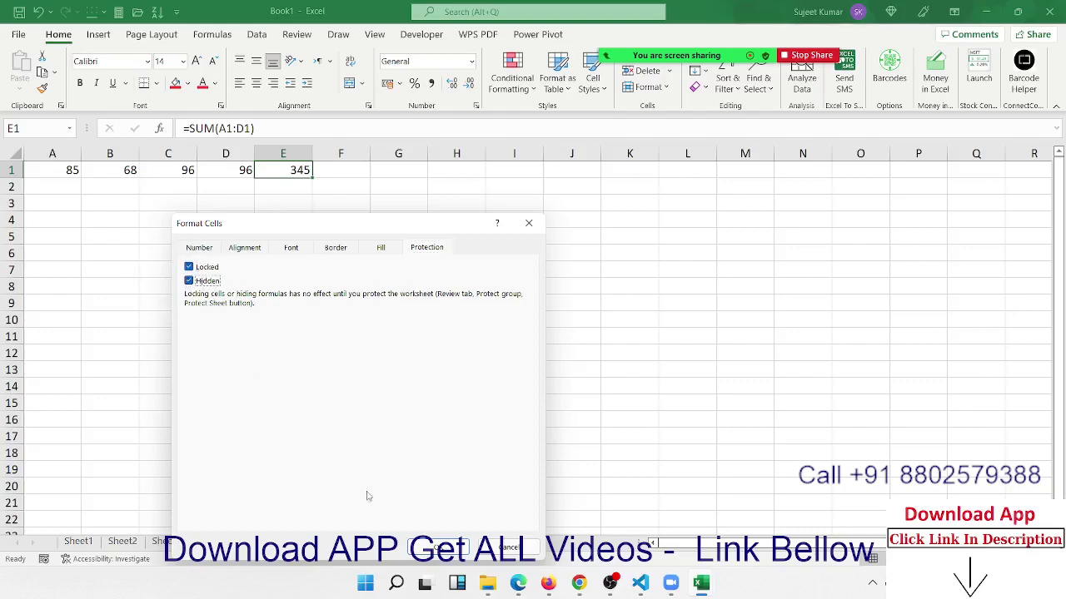
{"action": "left_click", "coordinate": [437, 547]}
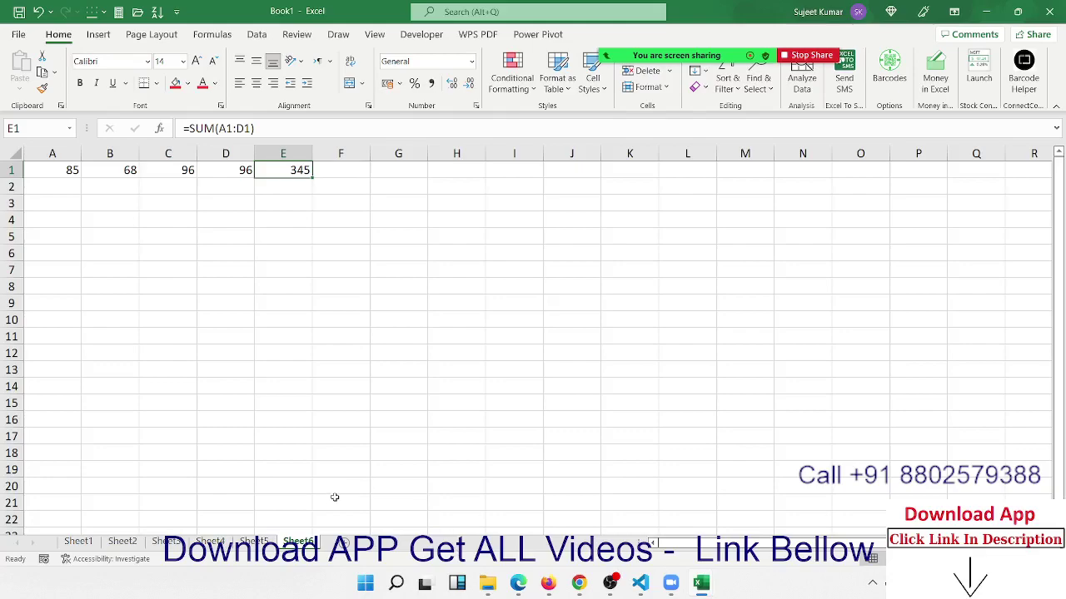
Protect Sheet6, verify E1's formula is hidden, and add a new blank sheet
{"action": "right_click", "coordinate": [311, 533]}
{"action": "right_click", "coordinate": [308, 541]}
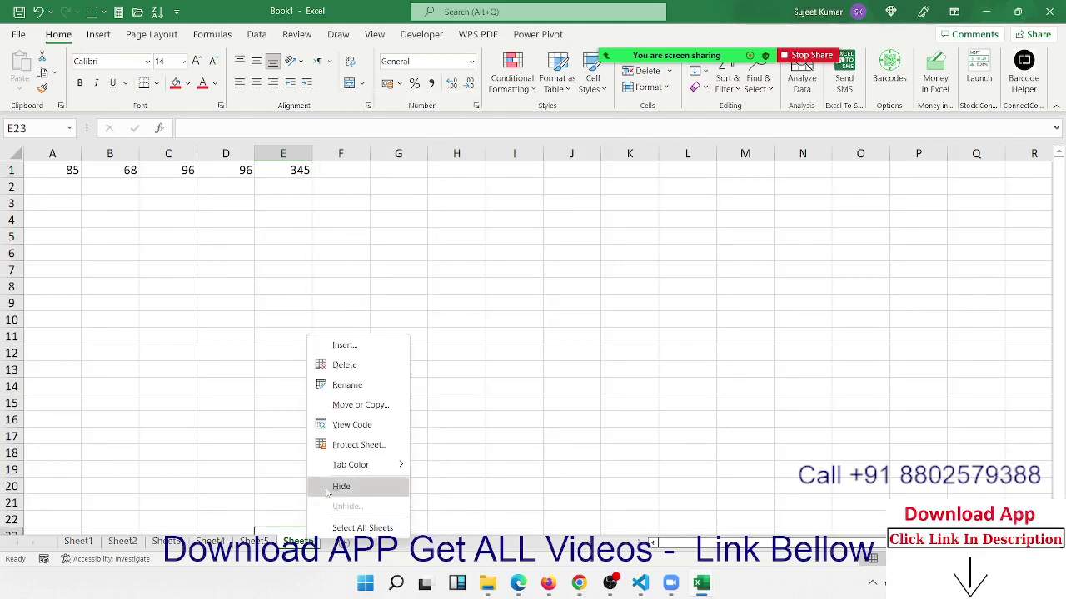
{"action": "left_click", "coordinate": [350, 443]}
{"action": "key", "text": "Return"}
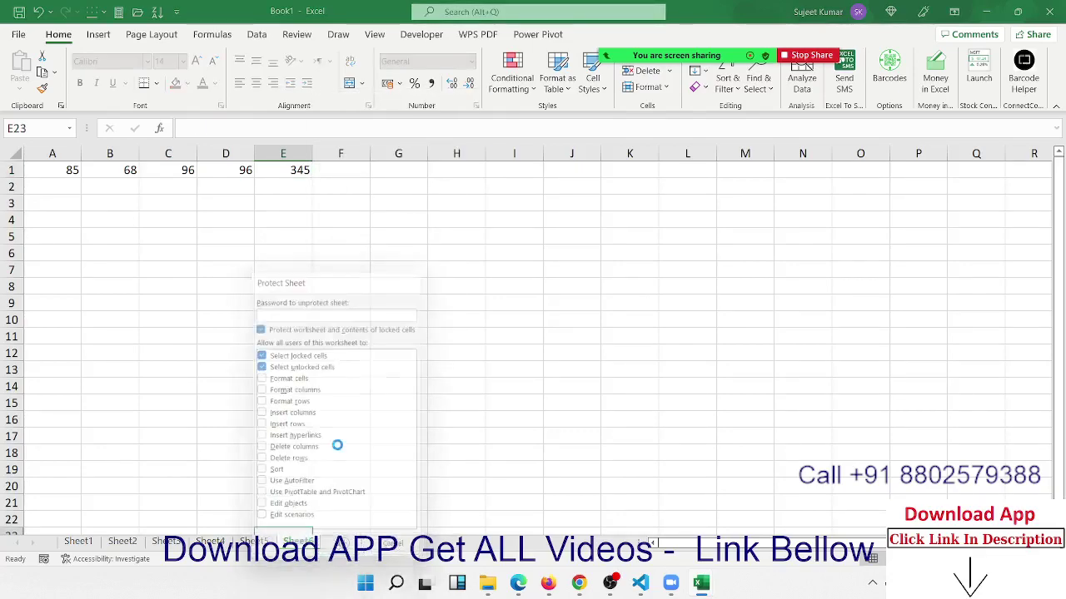
{"action": "left_click", "coordinate": [288, 170]}
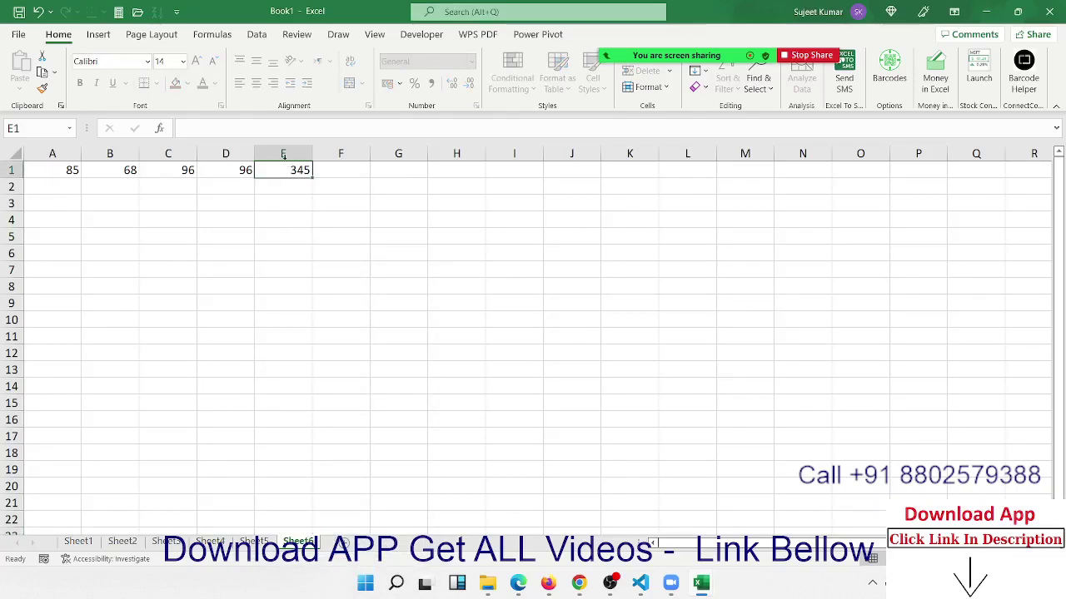
{"action": "left_click", "coordinate": [226, 154]}
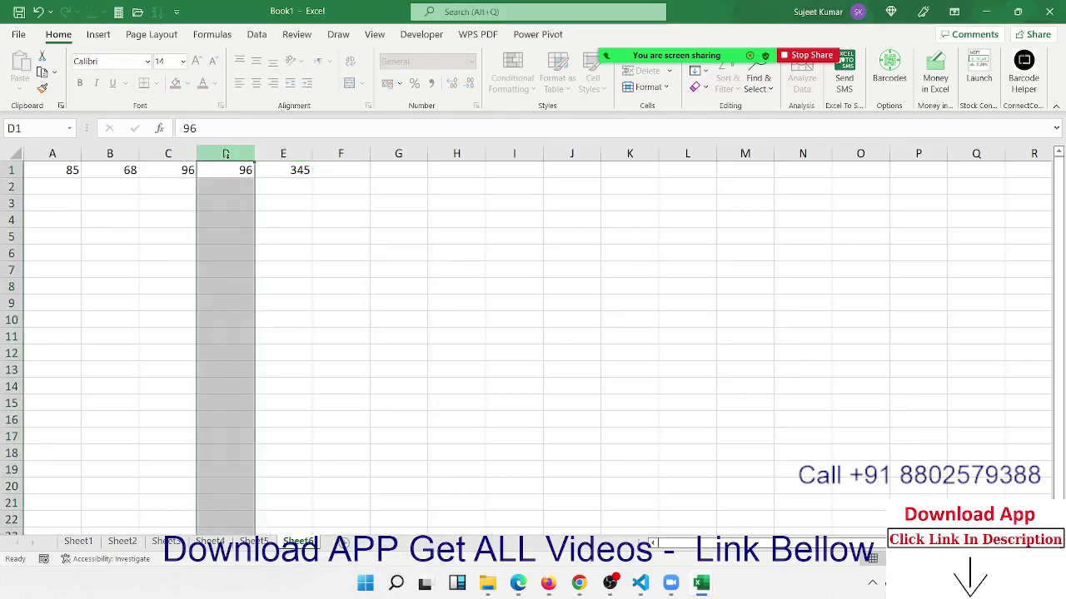
{"action": "left_click", "coordinate": [226, 166]}
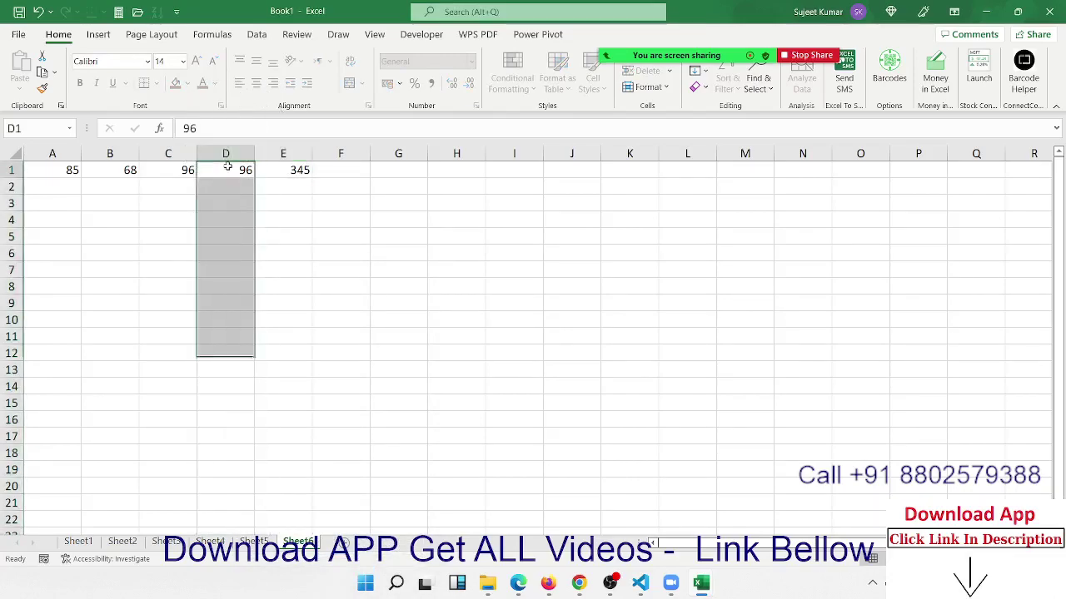
{"action": "left_click", "coordinate": [274, 169]}
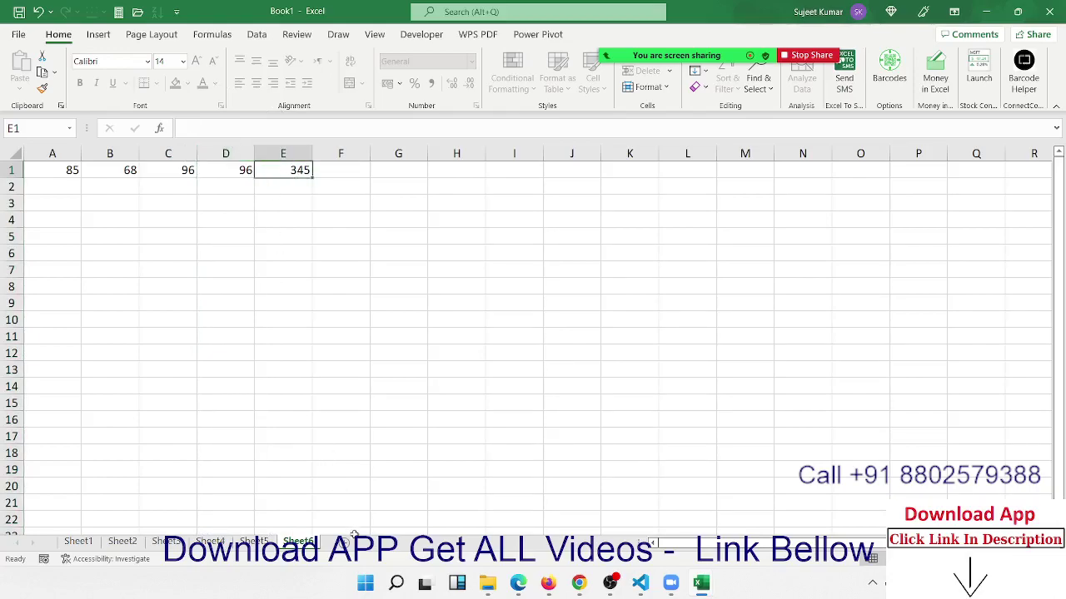
{"action": "left_click", "coordinate": [343, 541]}
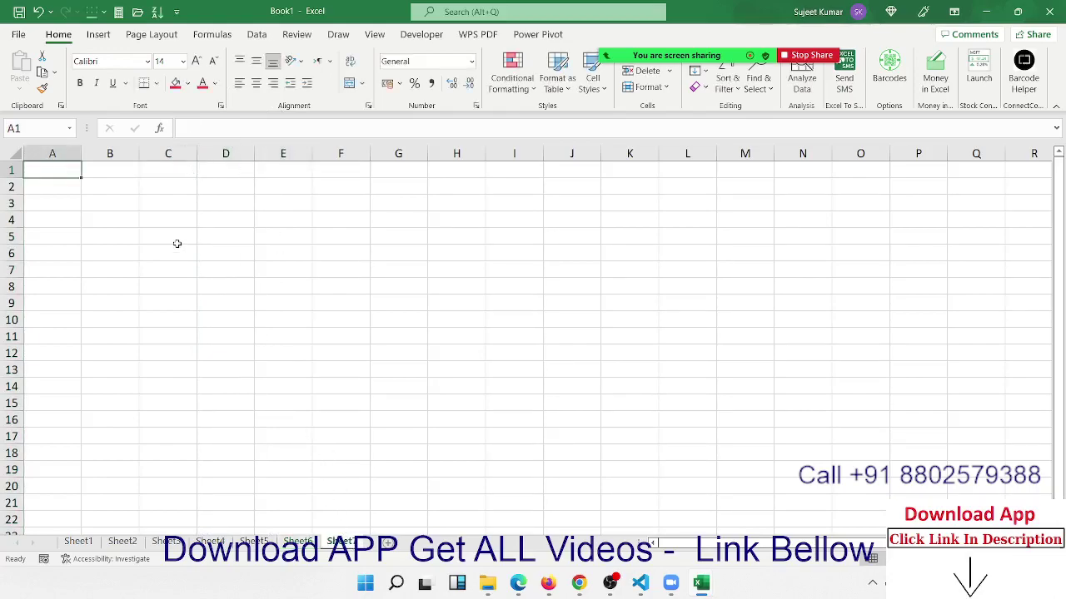
Fill C5:F14 green and K5:N15 light green
{"action": "left_click_drag", "start_coordinate": [171, 240], "coordinate": [313, 385]}
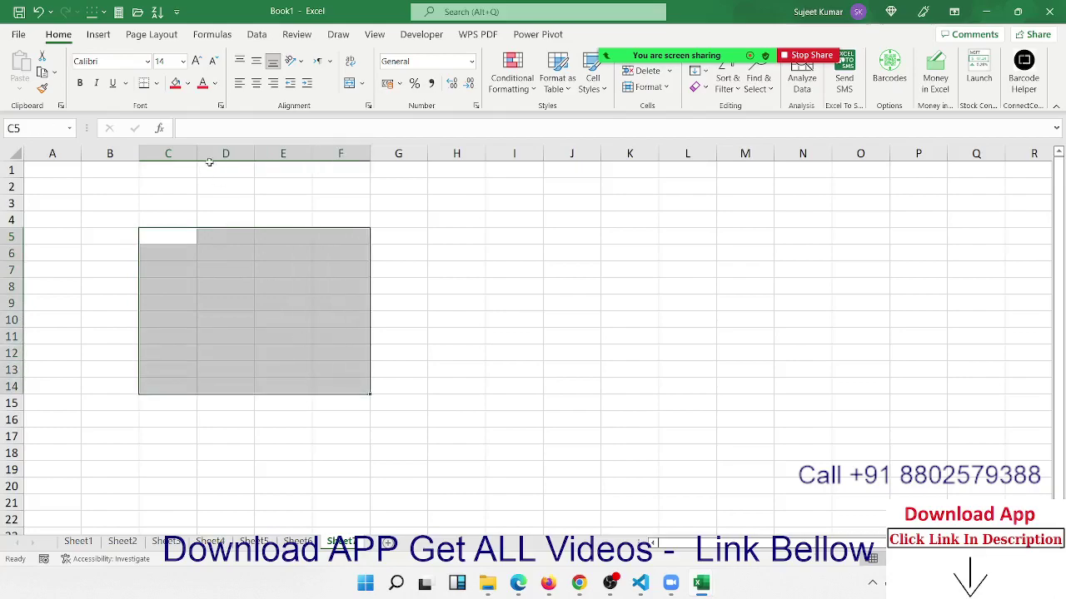
{"action": "left_click", "coordinate": [187, 84]}
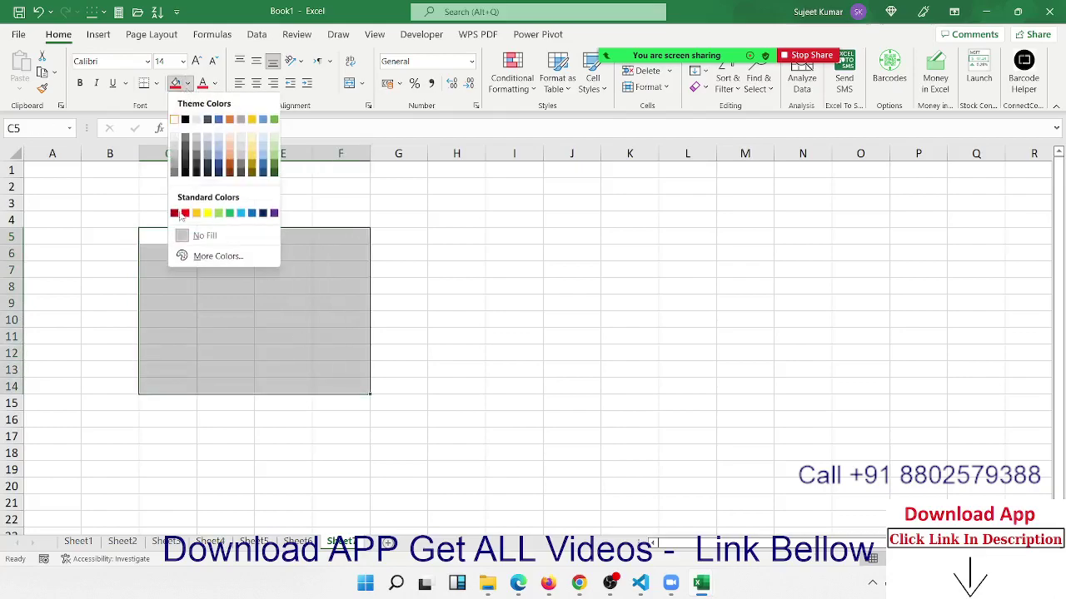
{"action": "left_click", "coordinate": [227, 214]}
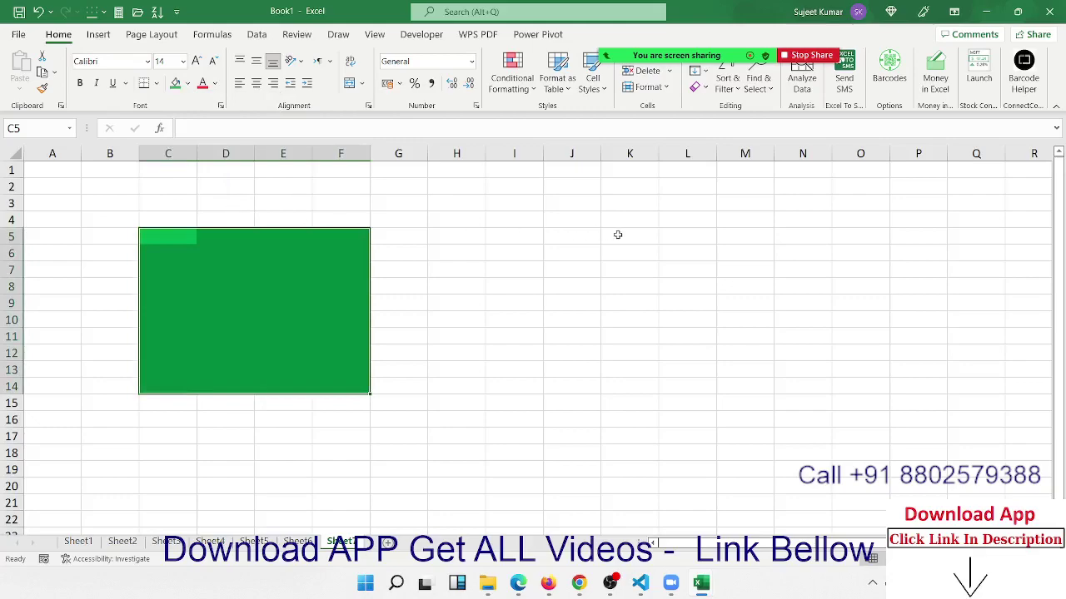
{"action": "mouse_move", "coordinate": [618, 233]}
{"action": "left_mouse_down"}
{"action": "mouse_move", "coordinate": [680, 269]}
{"action": "mouse_move", "coordinate": [796, 399]}
{"action": "left_mouse_up"}
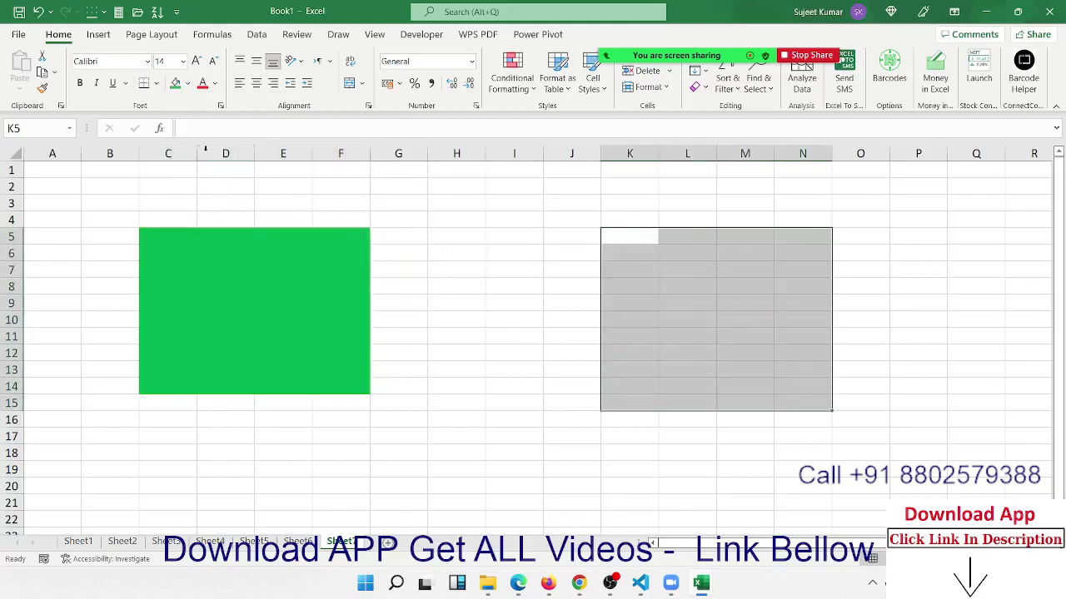
{"action": "left_click", "coordinate": [188, 83]}
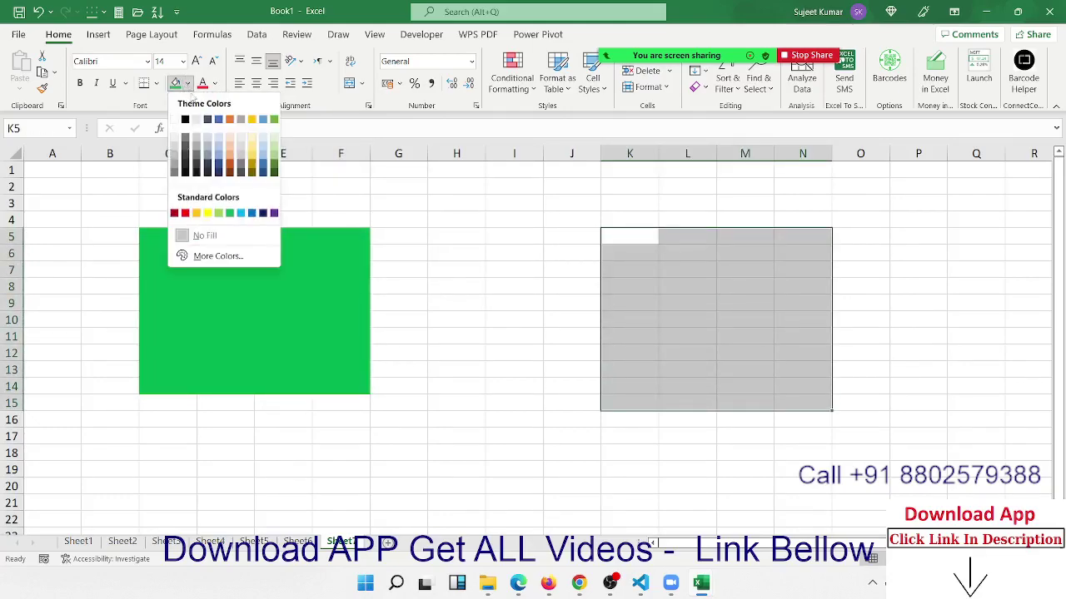
{"action": "left_click", "coordinate": [218, 213]}
Label the blocks 'a' in C4 and 'B' in K4, then open Review > Allow Edit Ranges
{"action": "left_click", "coordinate": [162, 216]}
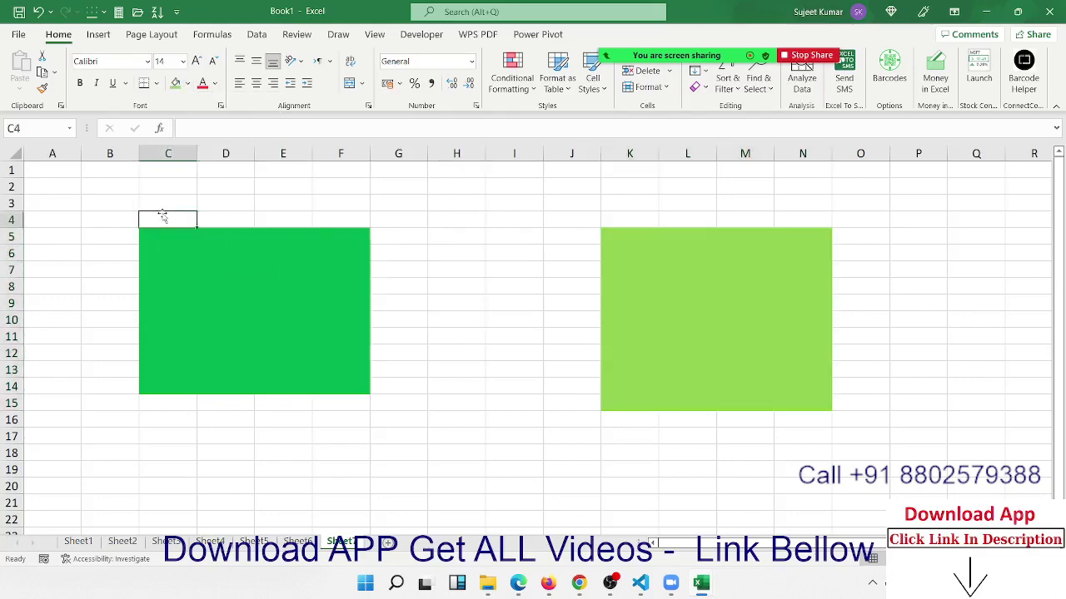
{"action": "type", "text": "a"}
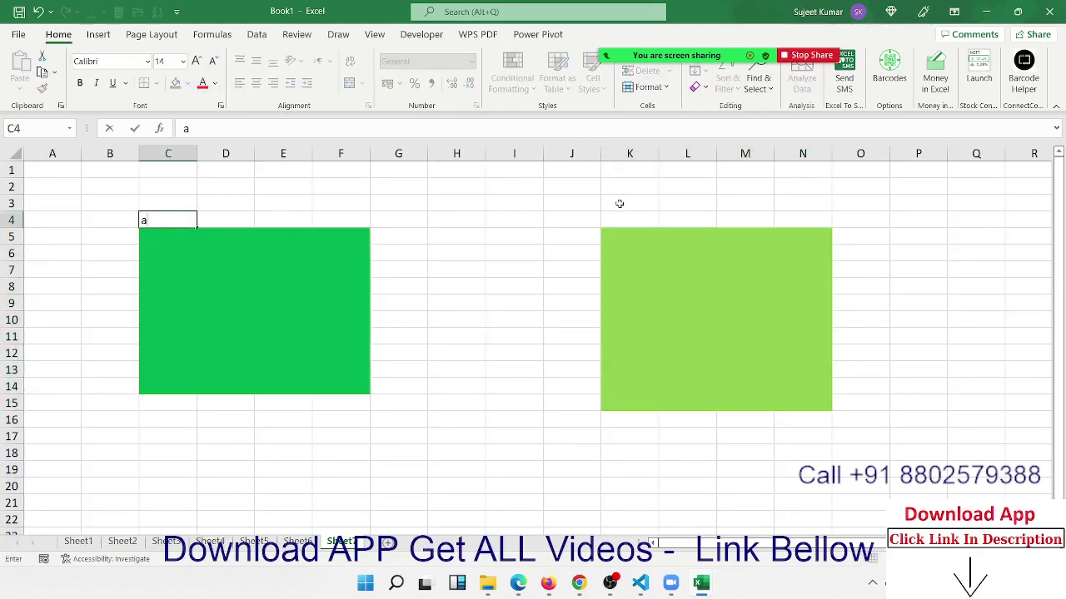
{"action": "left_click", "coordinate": [621, 219]}
{"action": "type", "text": "B"}
{"action": "key", "text": "Return"}
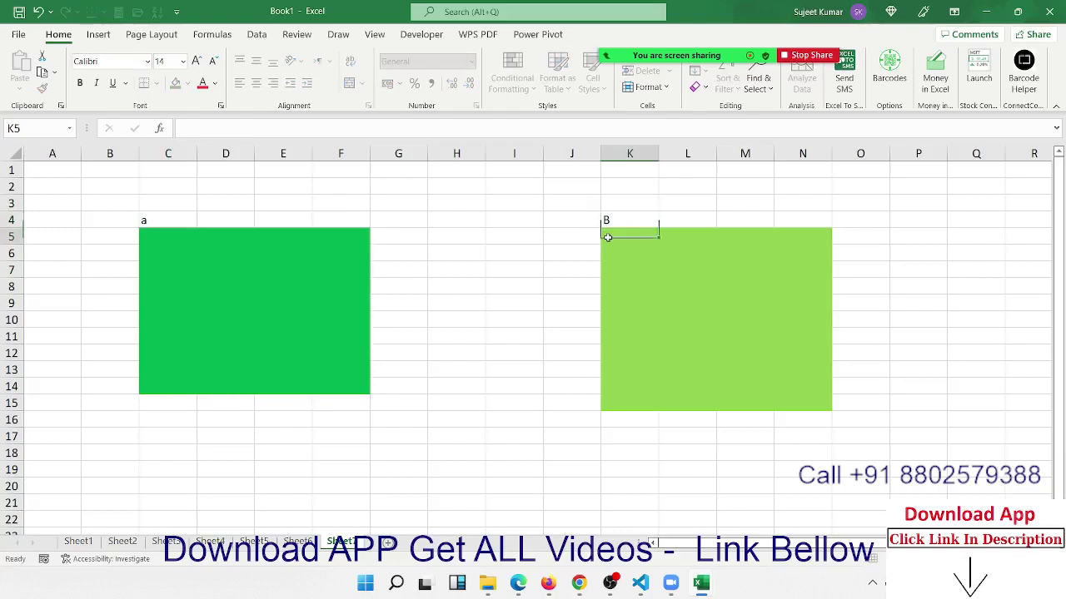
{"action": "left_click", "coordinate": [446, 257]}
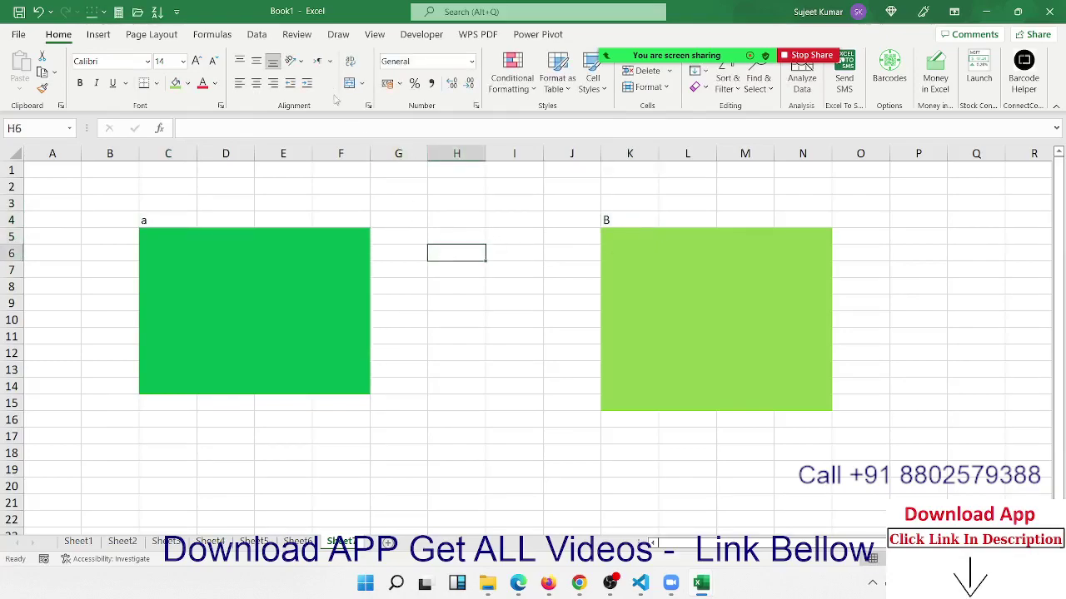
{"action": "left_click", "coordinate": [297, 34]}
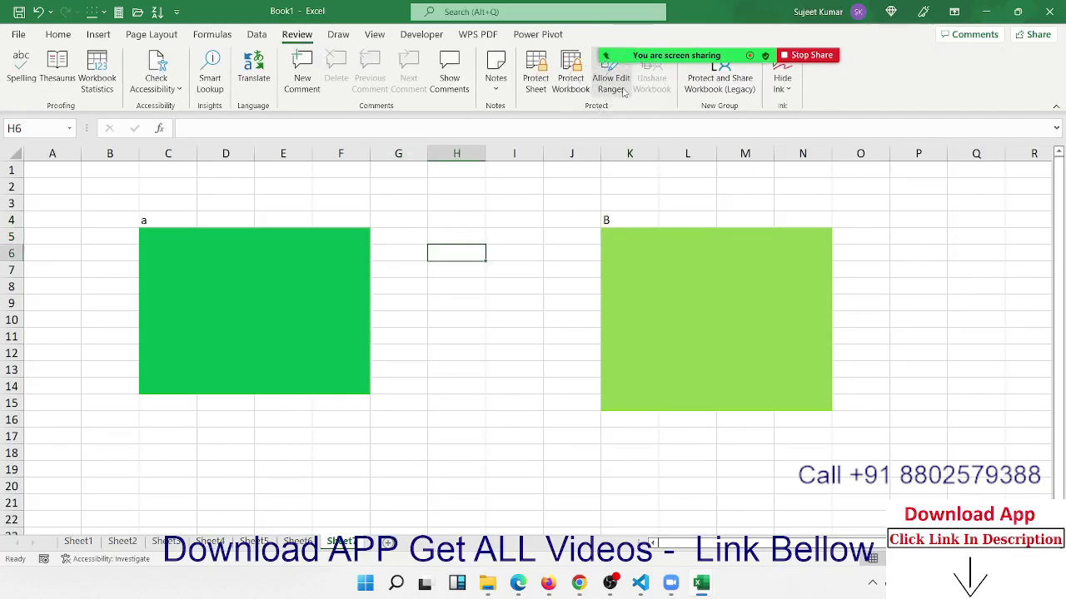
{"action": "left_click", "coordinate": [621, 90]}
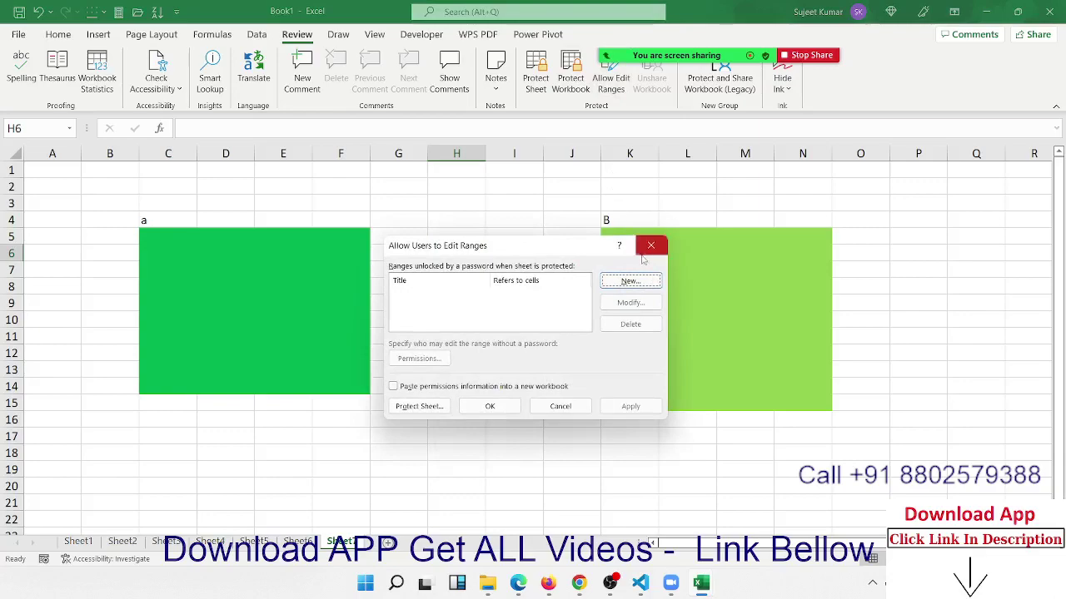
Create password-protected editable range A covering C5:F14
{"action": "left_click", "coordinate": [642, 286]}
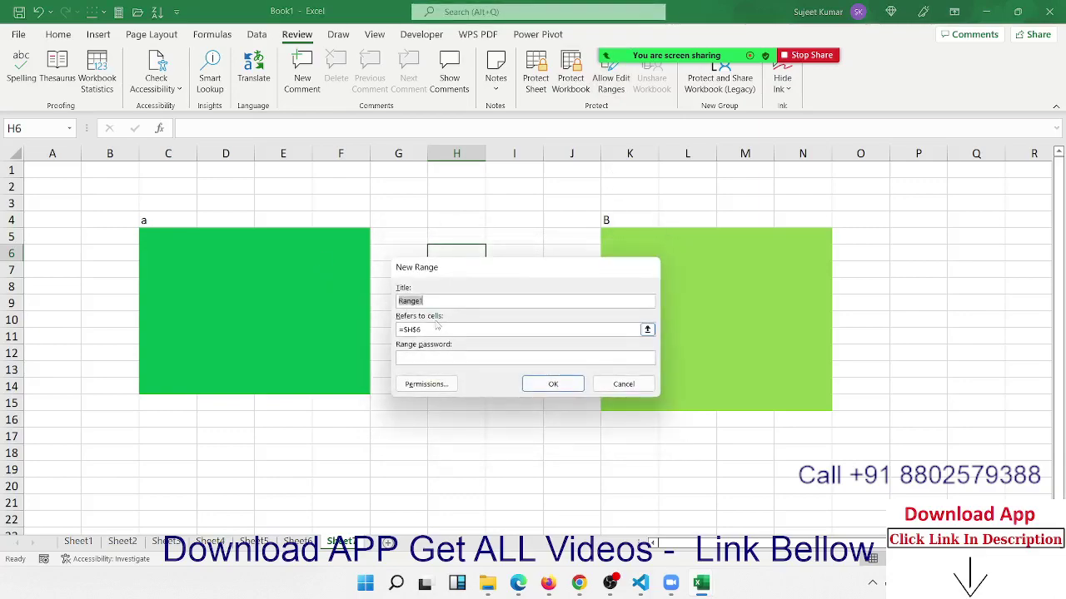
{"action": "type", "text": "A"}
{"action": "left_click", "coordinate": [433, 329]}
{"action": "mouse_move", "coordinate": [147, 230]}
{"action": "left_mouse_down"}
{"action": "mouse_move", "coordinate": [301, 299]}
{"action": "mouse_move", "coordinate": [369, 391]}
{"action": "left_mouse_up"}
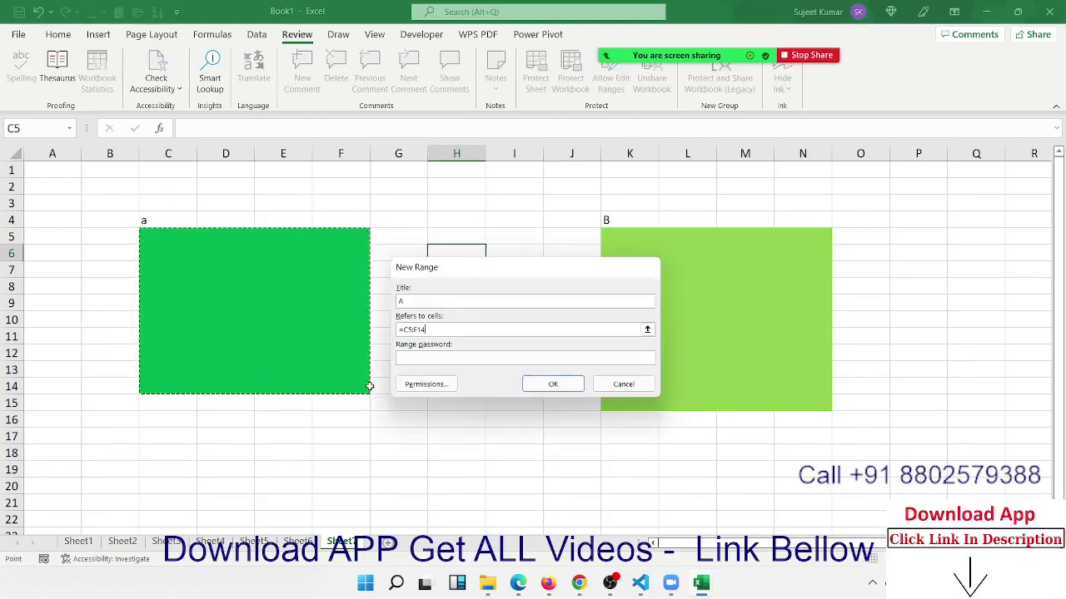
{"action": "left_click", "coordinate": [431, 359]}
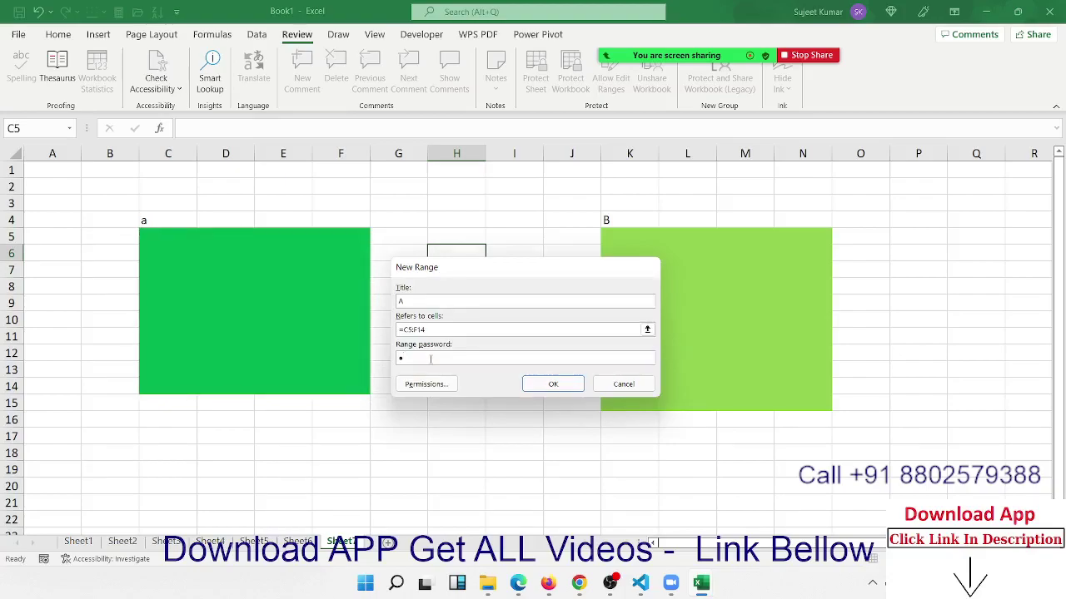
{"action": "key", "text": "Return"}
{"action": "left_click", "coordinate": [556, 377]}
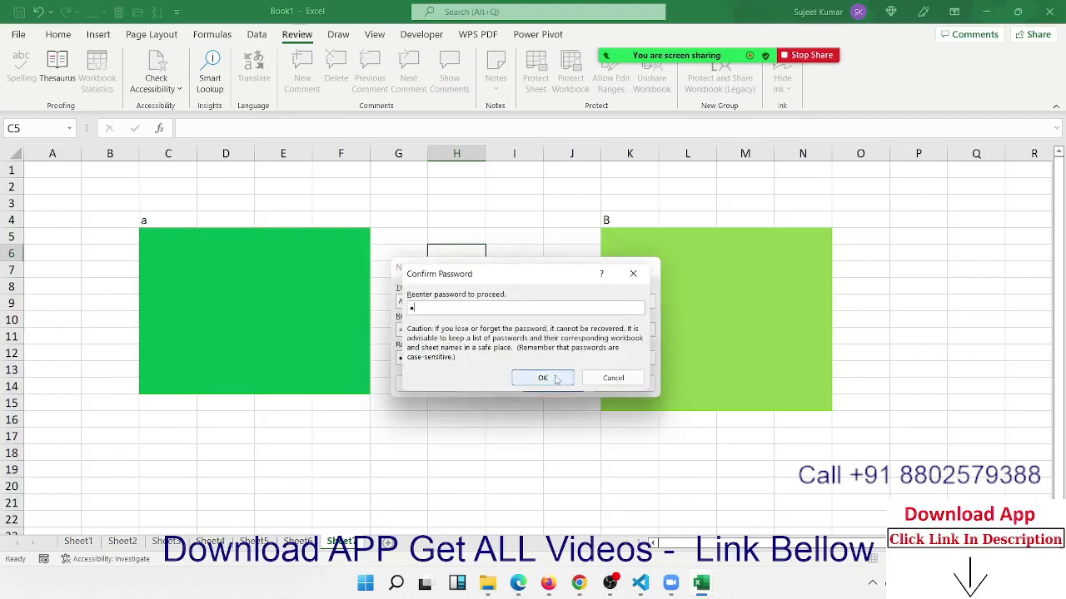
Create password-protected editable range B covering K5:N15 and save the ranges
{"action": "left_click", "coordinate": [630, 280]}
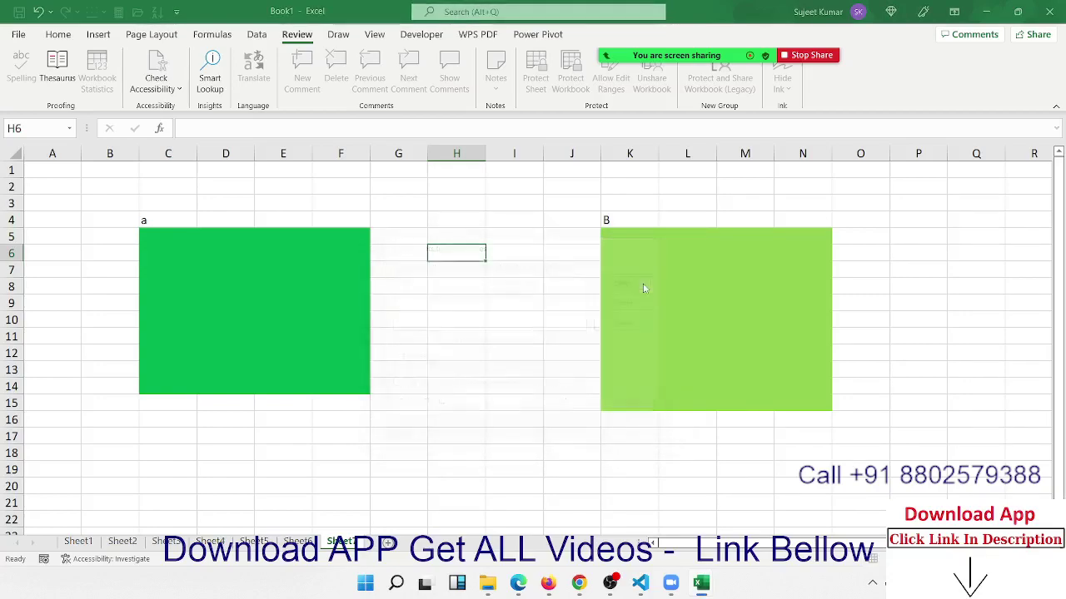
{"action": "type", "text": "b"}
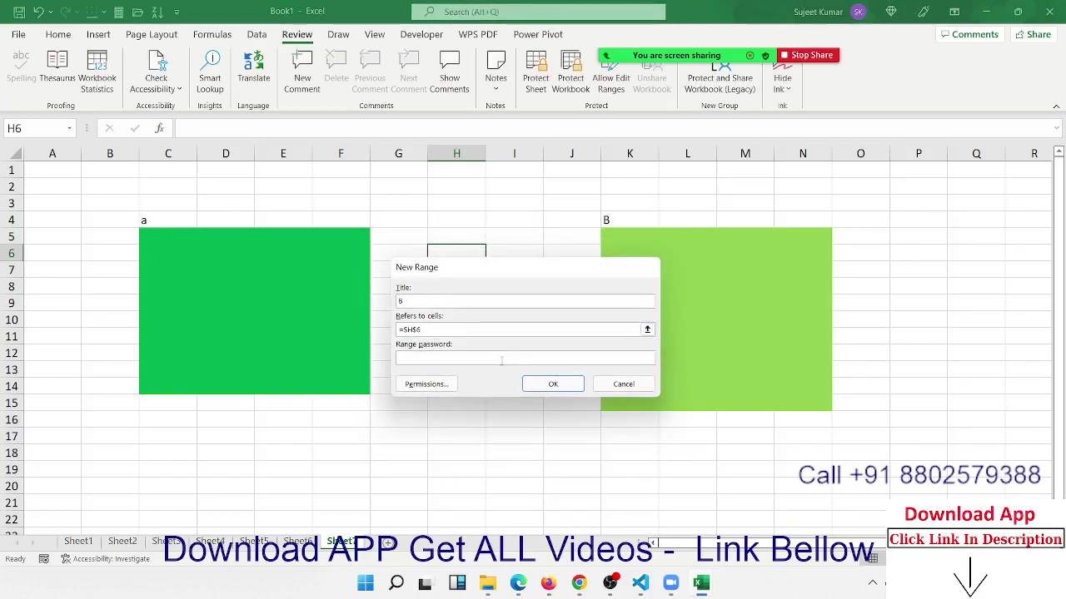
{"action": "left_click", "coordinate": [647, 329]}
{"action": "left_click_drag", "start_coordinate": [611, 231], "coordinate": [806, 401]}
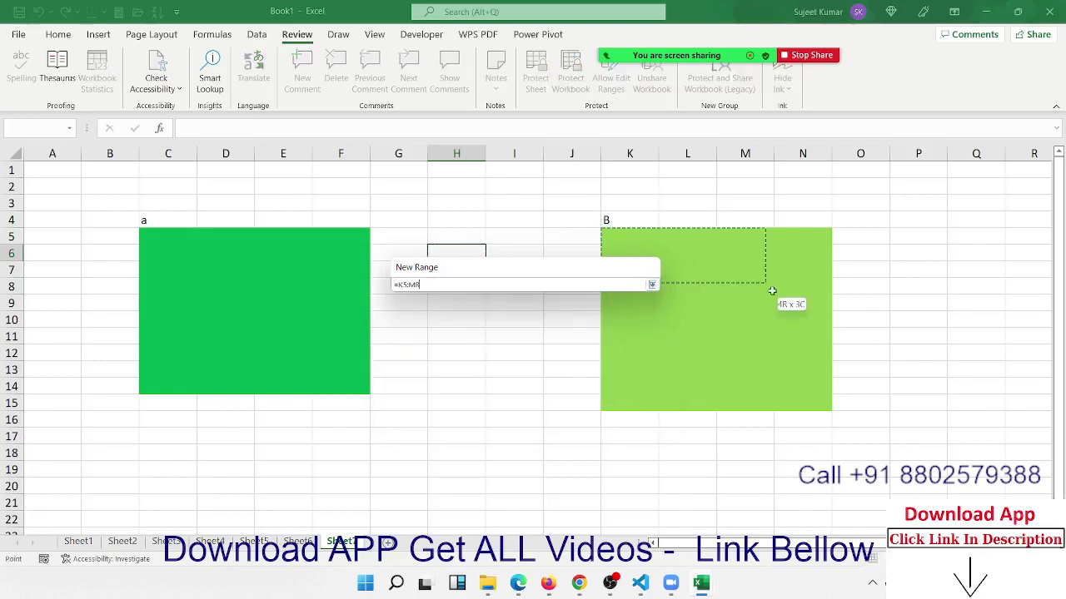
{"action": "left_click", "coordinate": [652, 284]}
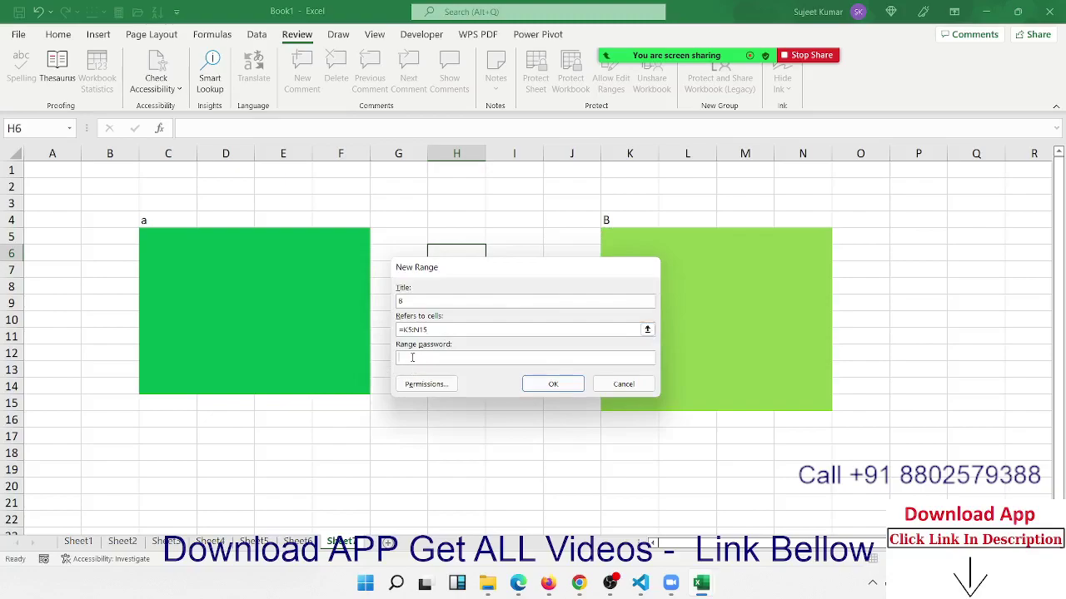
{"action": "key", "text": "Return"}
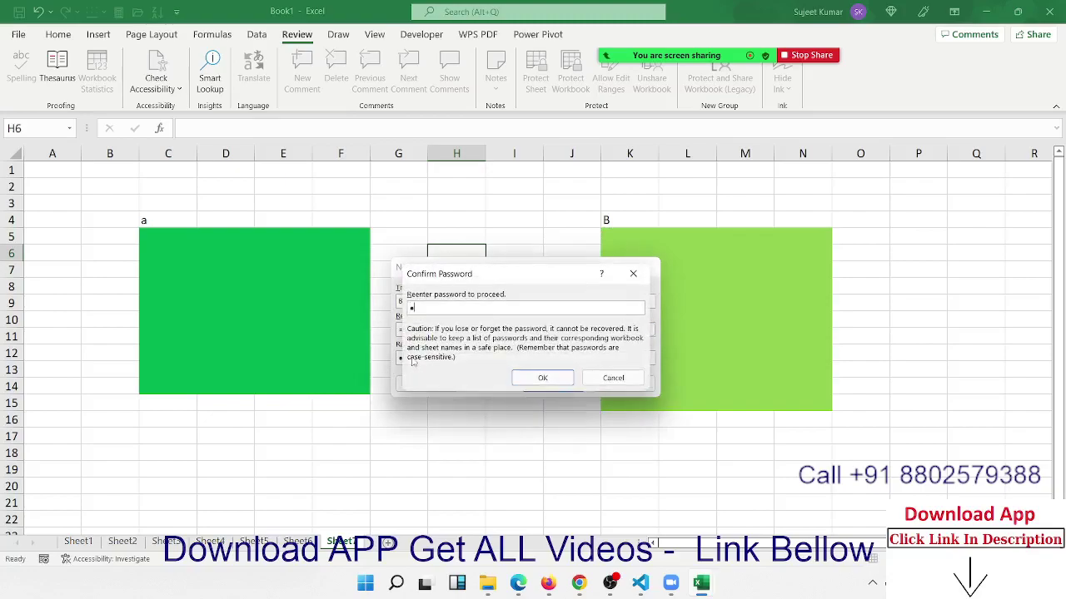
{"action": "key", "text": "Return"}
{"action": "left_click", "coordinate": [552, 383]}
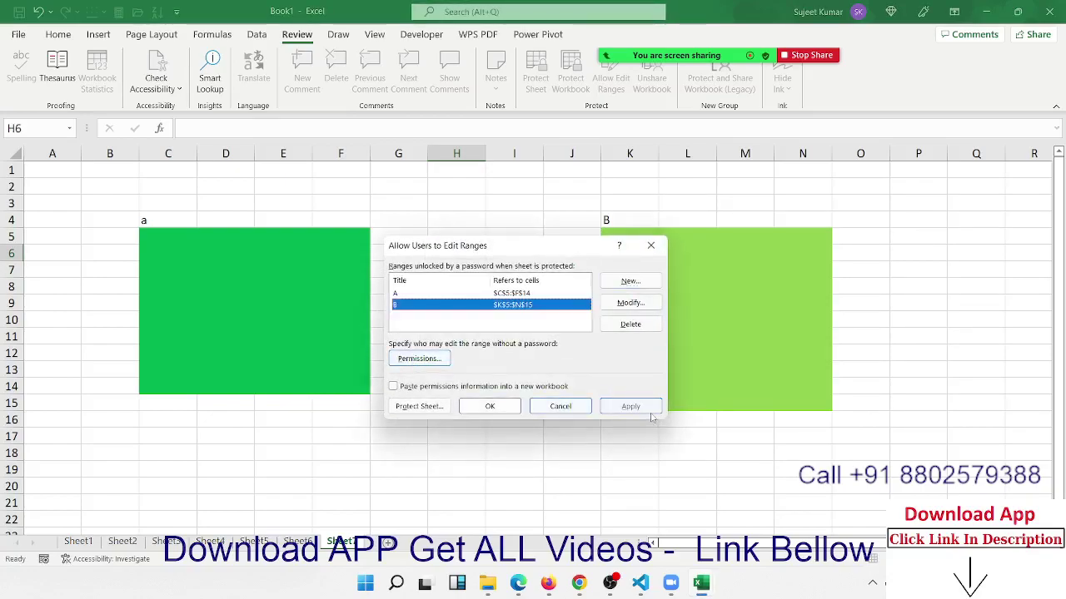
{"action": "left_click", "coordinate": [488, 408]}
Enter D in cell L9 of the light-green block
{"action": "left_click", "coordinate": [412, 438]}
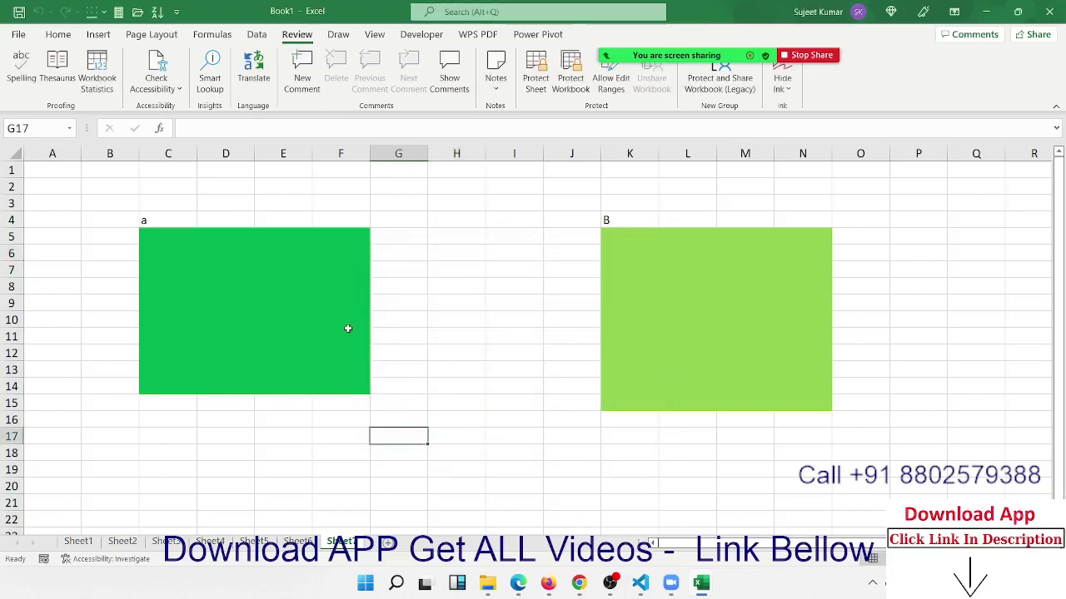
{"action": "left_click", "coordinate": [348, 328]}
{"action": "type", "text": "D"}
{"action": "left_click", "coordinate": [671, 305]}
{"action": "type", "text": "D"}
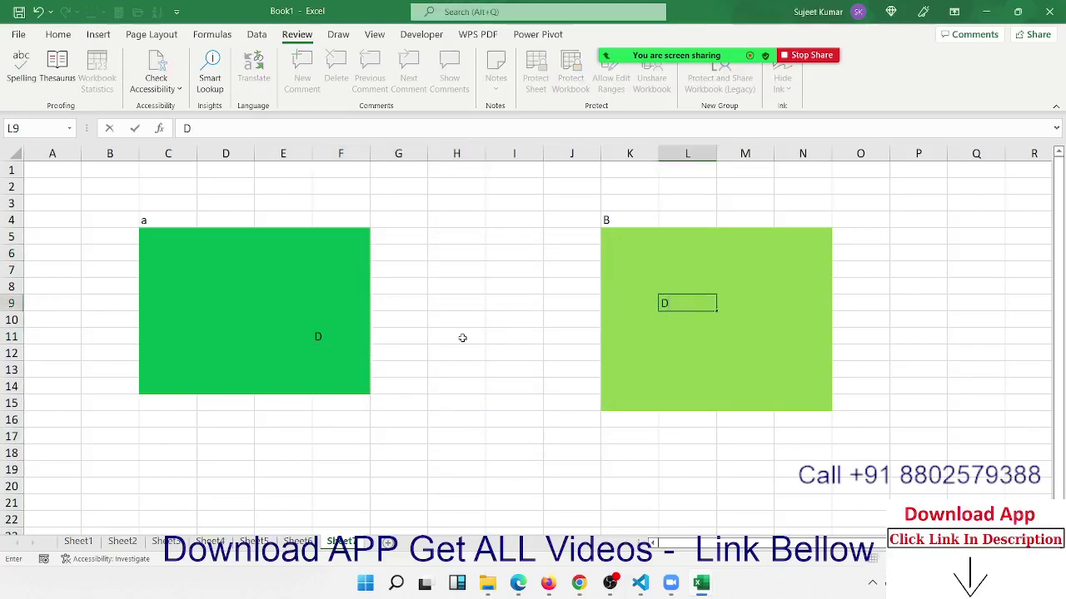
{"action": "left_click", "coordinate": [462, 337]}
Protect the sheet and select E6 in range A to test it
{"action": "right_click", "coordinate": [346, 542]}
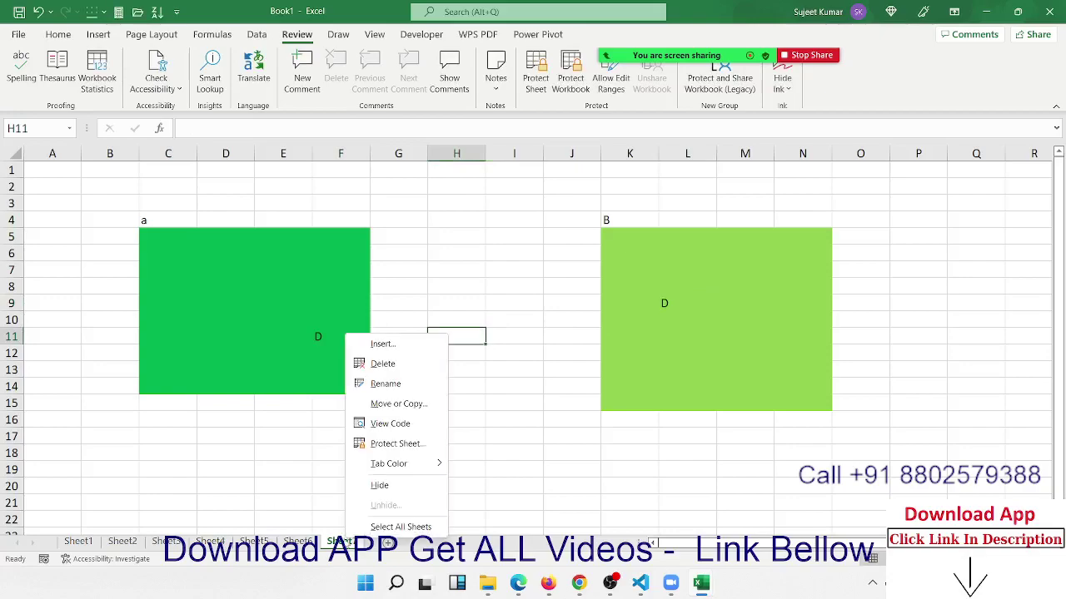
{"action": "left_click", "coordinate": [387, 443]}
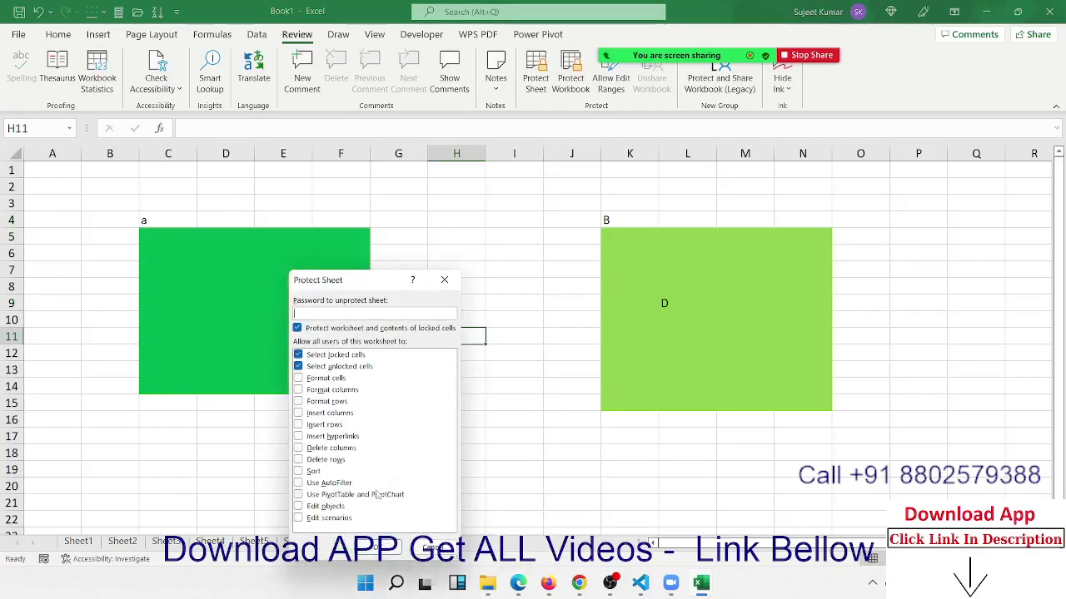
{"action": "left_click", "coordinate": [381, 546]}
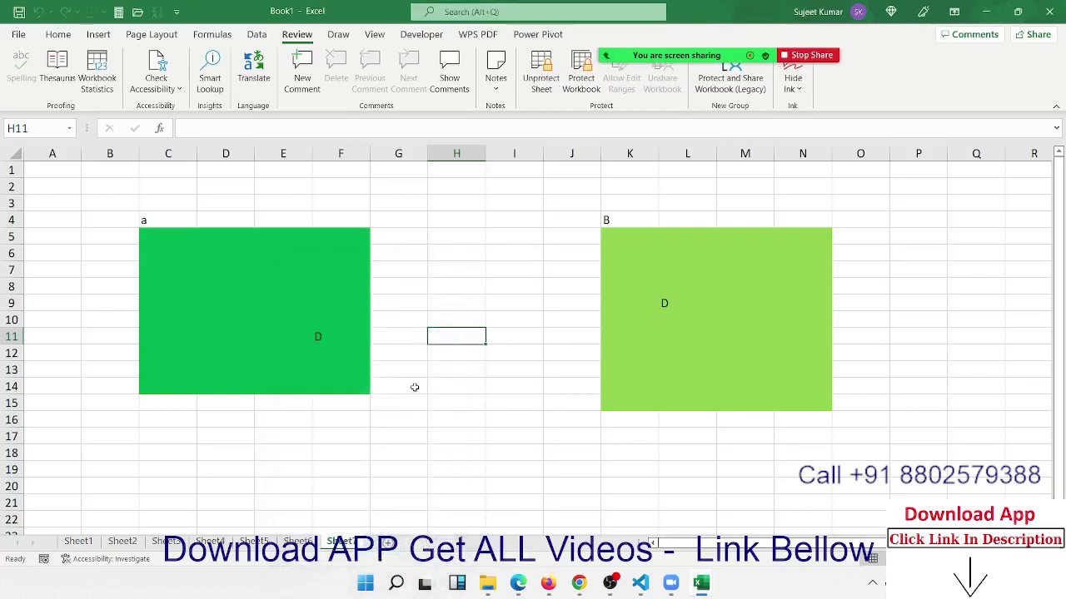
{"action": "left_click", "coordinate": [275, 254]}
Unlock the dark-green range with its password and enter DFD in E6 and DSF in F7
{"action": "double_click", "coordinate": [276, 256]}
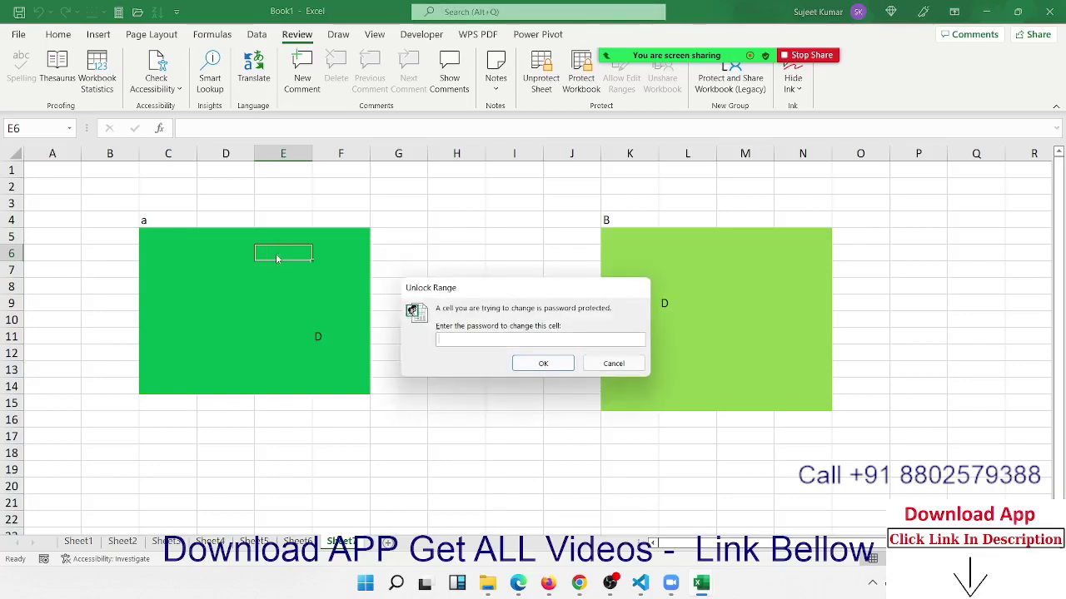
{"action": "key", "text": "Return"}
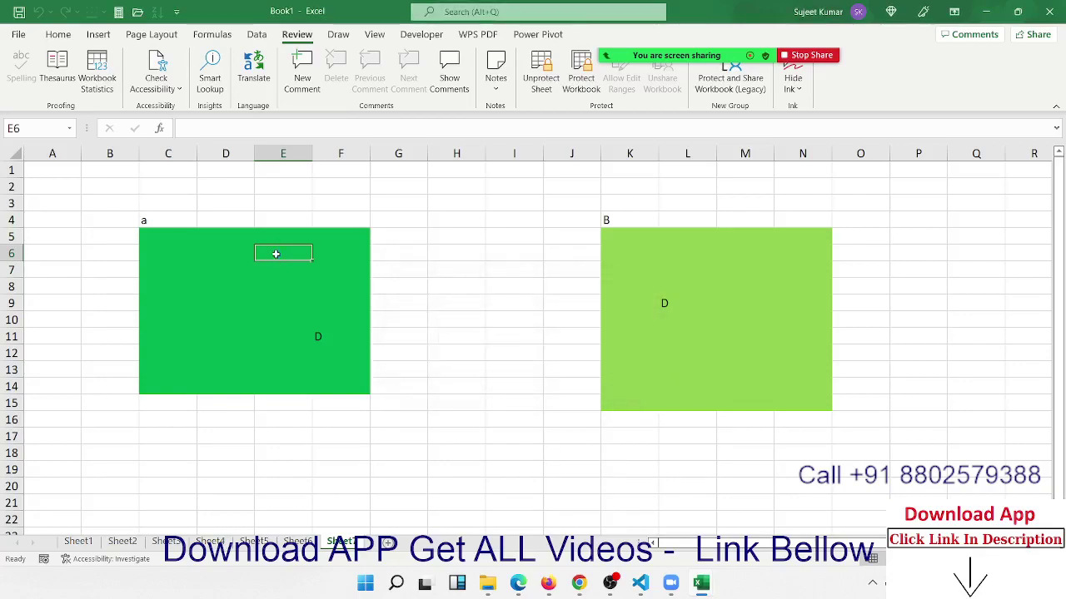
{"action": "type", "text": "DFD"}
{"action": "key", "text": "Return"}
{"action": "type", "text": "DSF"}
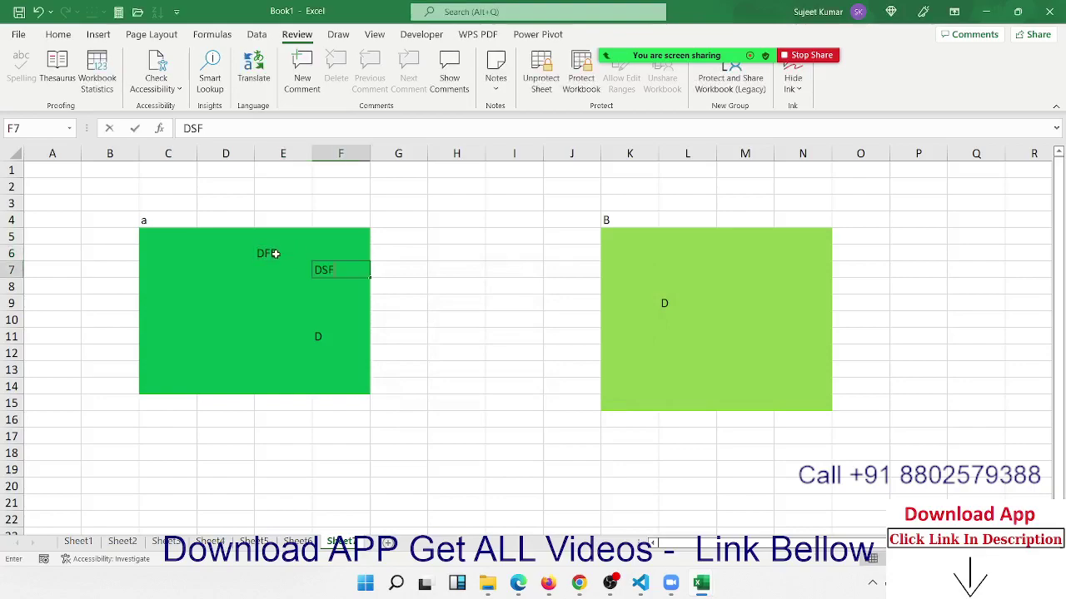
Confirm G9 stays locked and that L11 rejects a wrong light-green range password
{"action": "left_click", "coordinate": [422, 298]}
{"action": "double_click", "coordinate": [422, 297]}
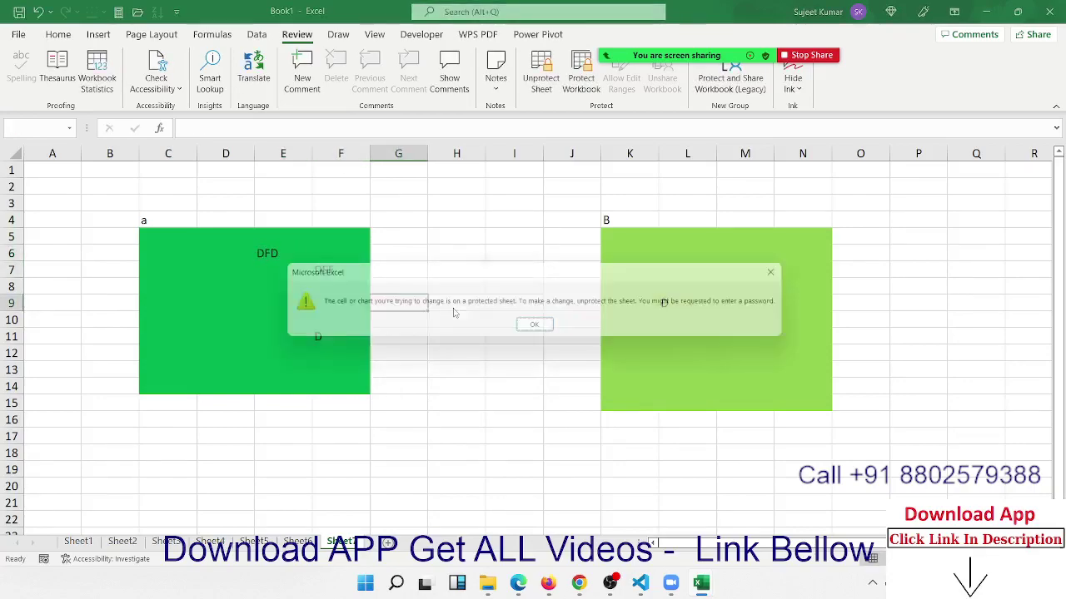
{"action": "left_click", "coordinate": [535, 325]}
{"action": "left_click", "coordinate": [667, 337]}
{"action": "double_click", "coordinate": [667, 336]}
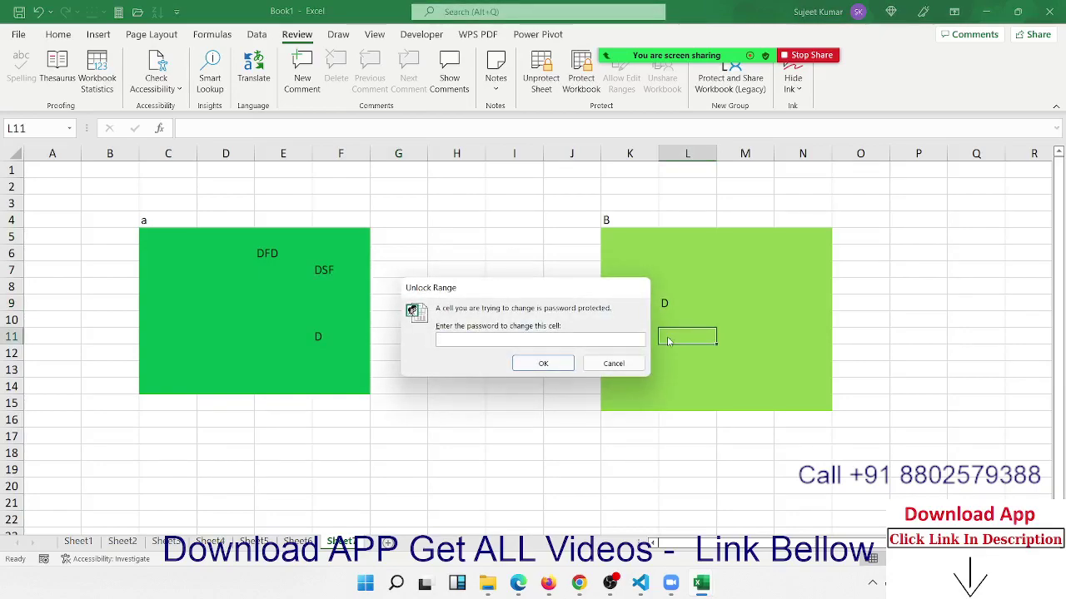
{"action": "key", "text": "Return"}
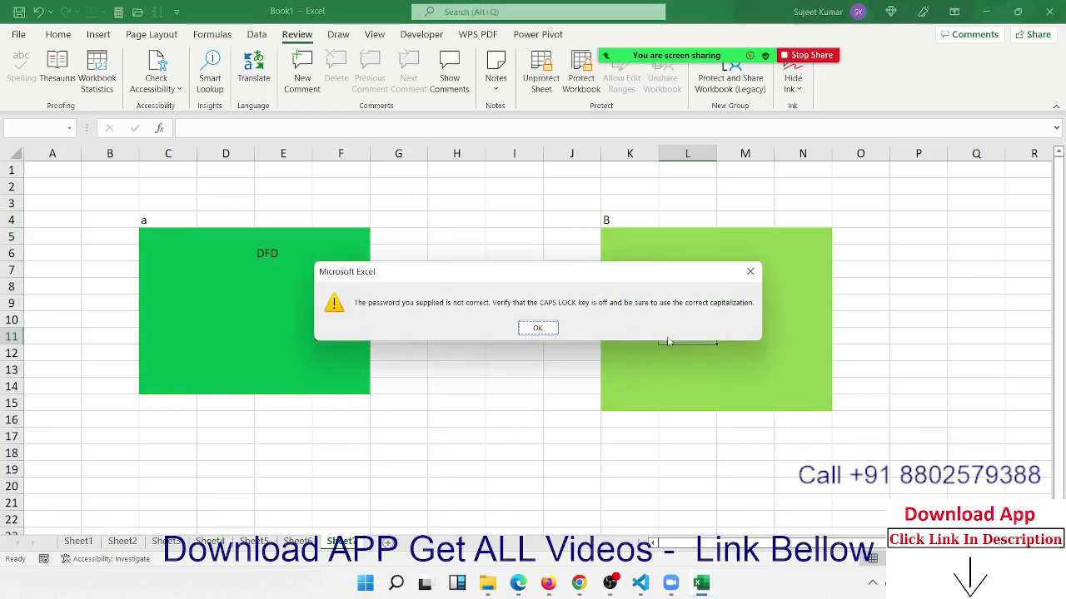
{"action": "key", "text": "Return"}
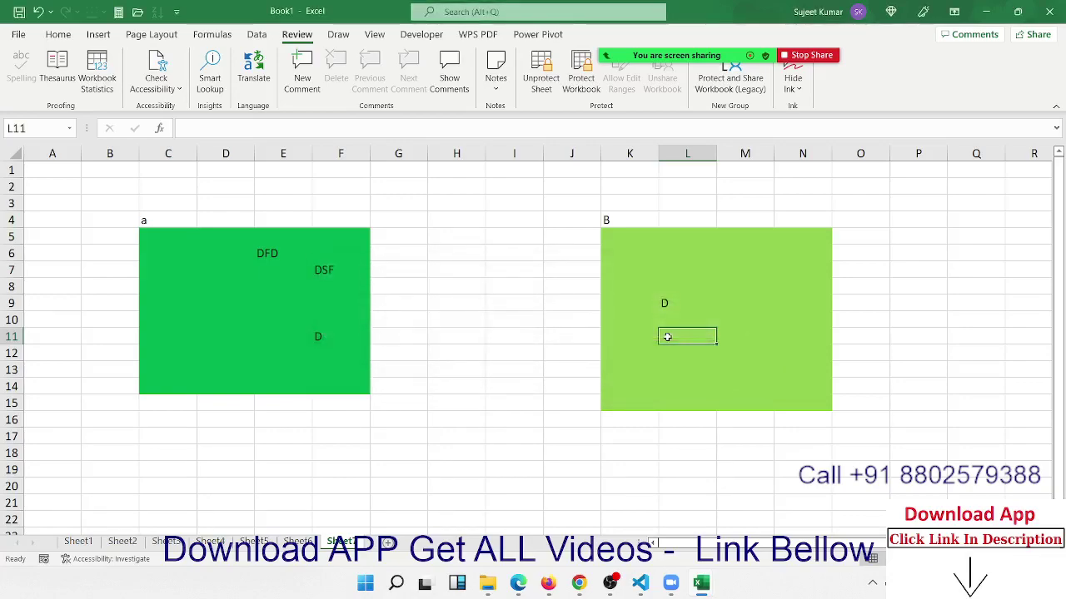
Enter 52 in cell D10 of the unlocked range
{"action": "key", "text": "Left"}
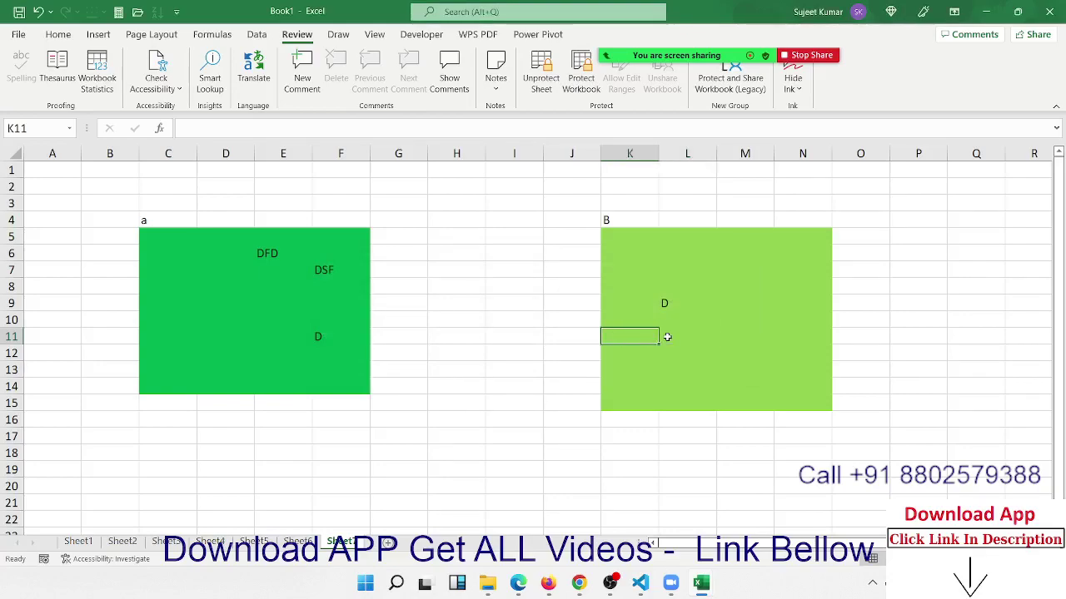
{"action": "key", "text": "Left"}
{"action": "key", "text": "Left"}
{"action": "key", "text": "Left"}
{"action": "key", "text": "Left"}
{"action": "key", "text": "Left"}
{"action": "key", "text": "Up"}
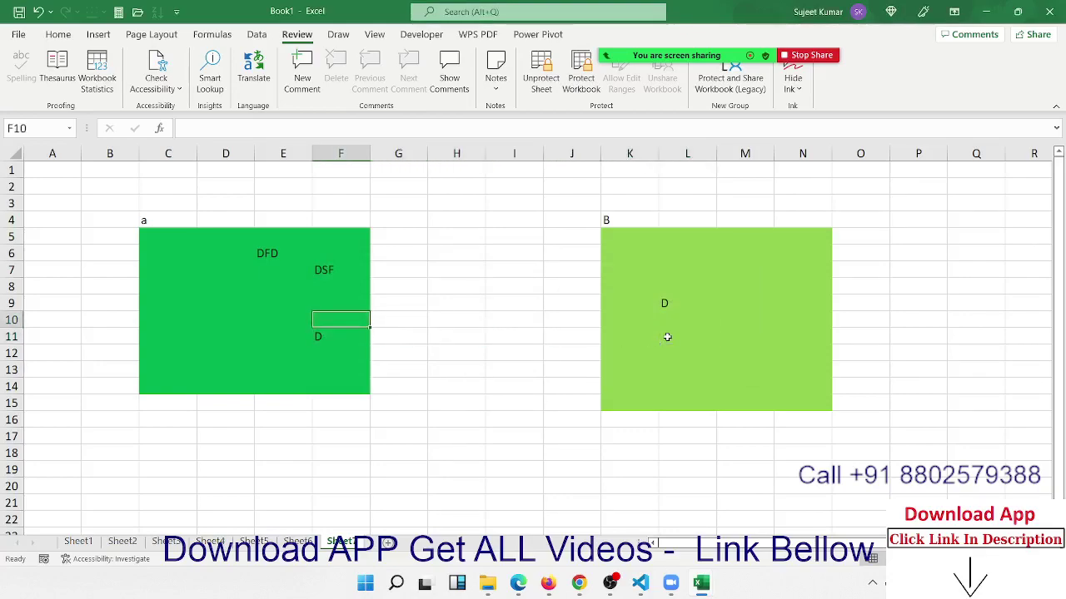
{"action": "key", "text": "Left"}
{"action": "key", "text": "Left"}
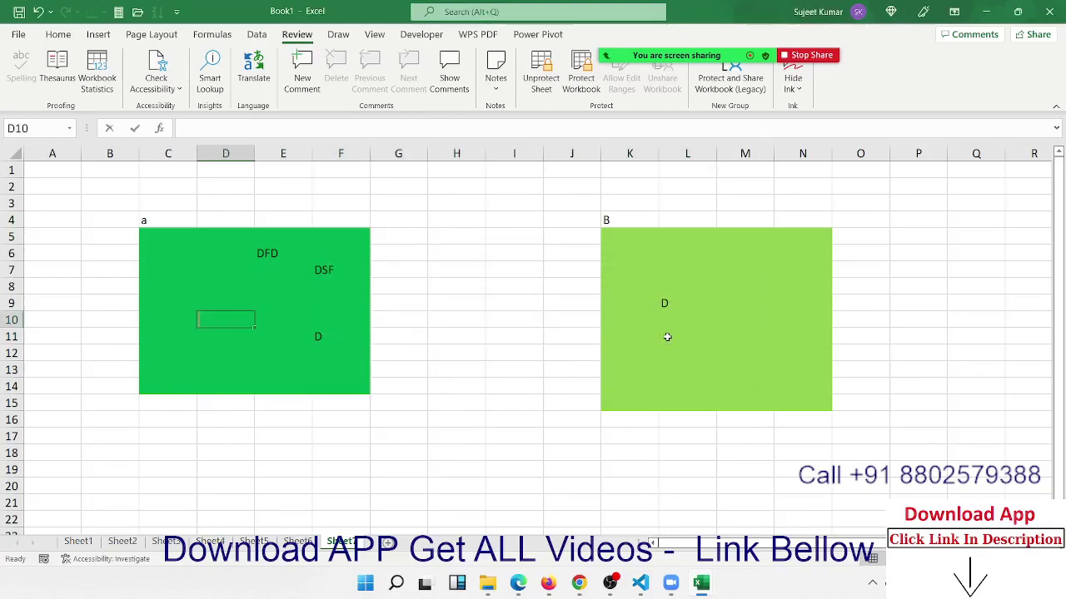
{"action": "type", "text": "52"}
{"action": "key", "text": "Return"}
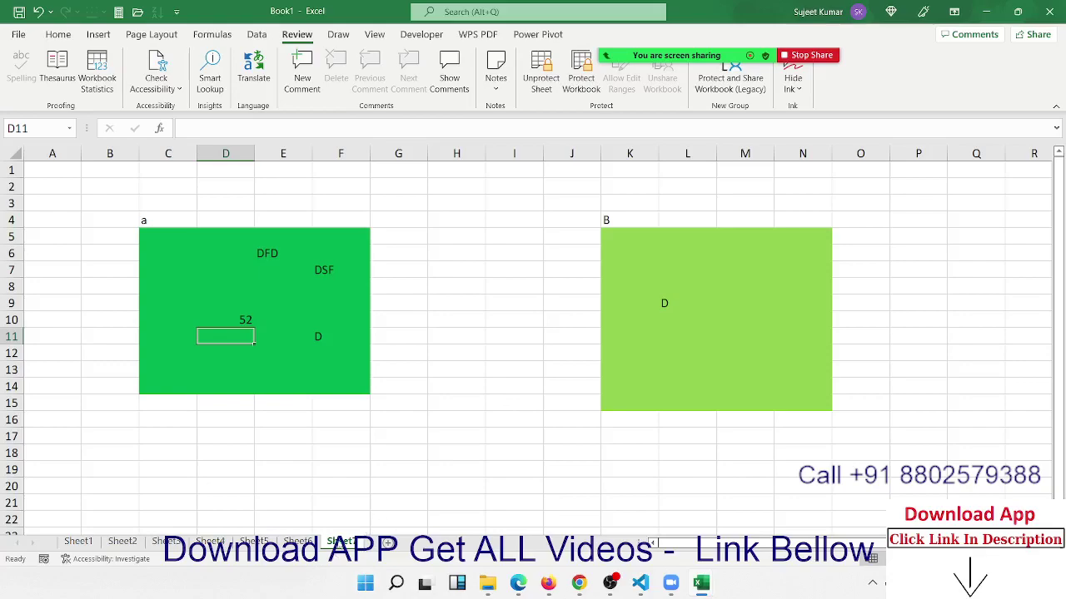
{"action": "right_click", "coordinate": [337, 333]}
{"action": "key", "text": "Escape"}
Protect the workbook structure and verify the sheet-tab options are greyed out
{"action": "left_click", "coordinate": [580, 84]}
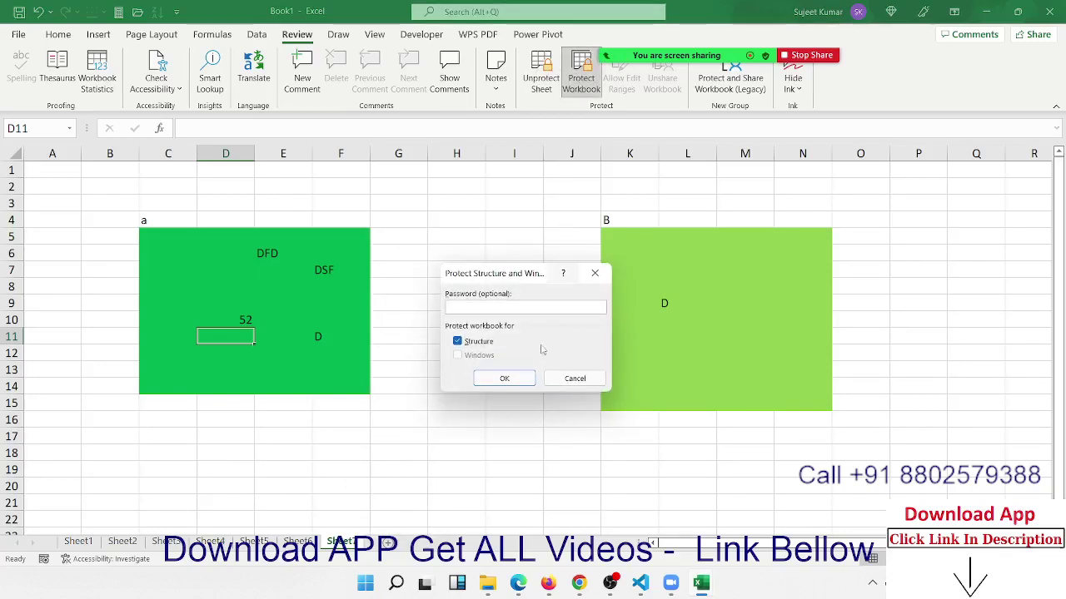
{"action": "left_click", "coordinate": [523, 379]}
{"action": "right_click", "coordinate": [341, 542]}
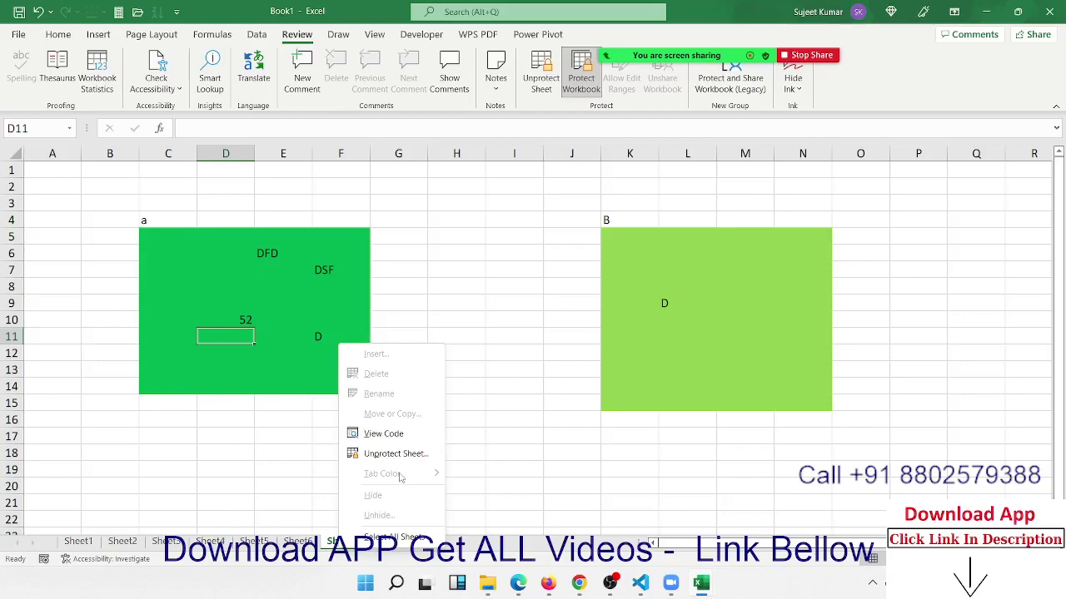
{"action": "left_click", "coordinate": [458, 255]}
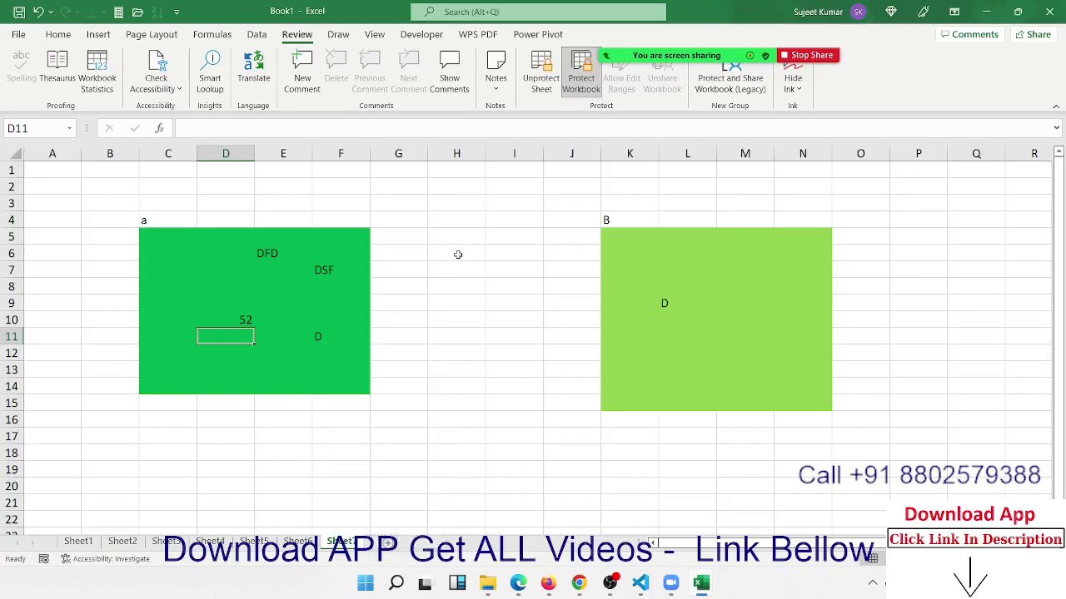
{"action": "left_click", "coordinate": [29, 38]}
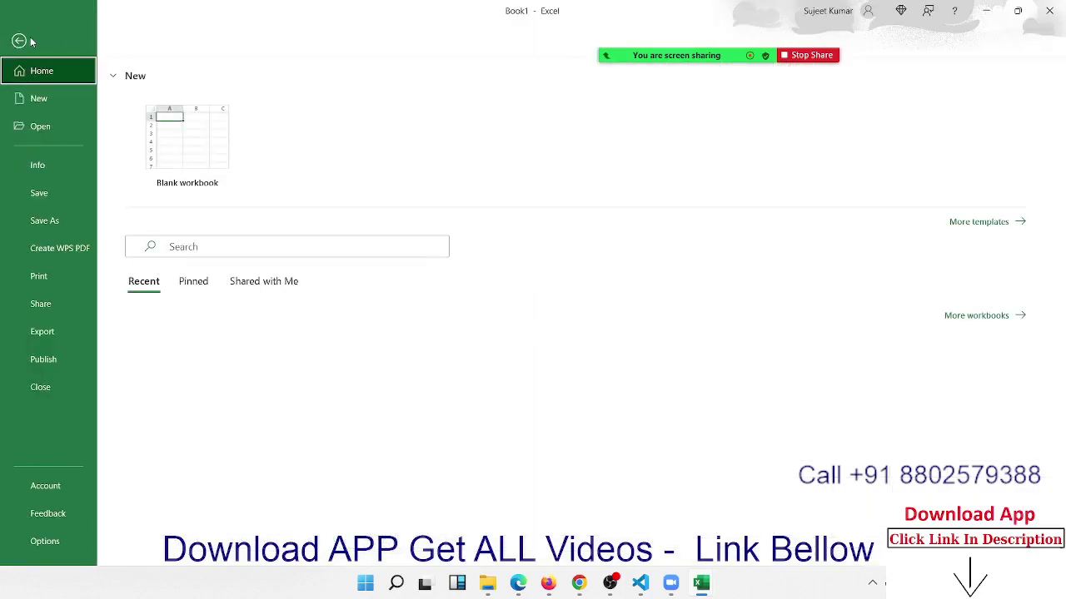
Cancel the Save As General Options file password and show the workbook's Info page
{"action": "left_click", "coordinate": [72, 225]}
{"action": "left_click", "coordinate": [176, 275]}
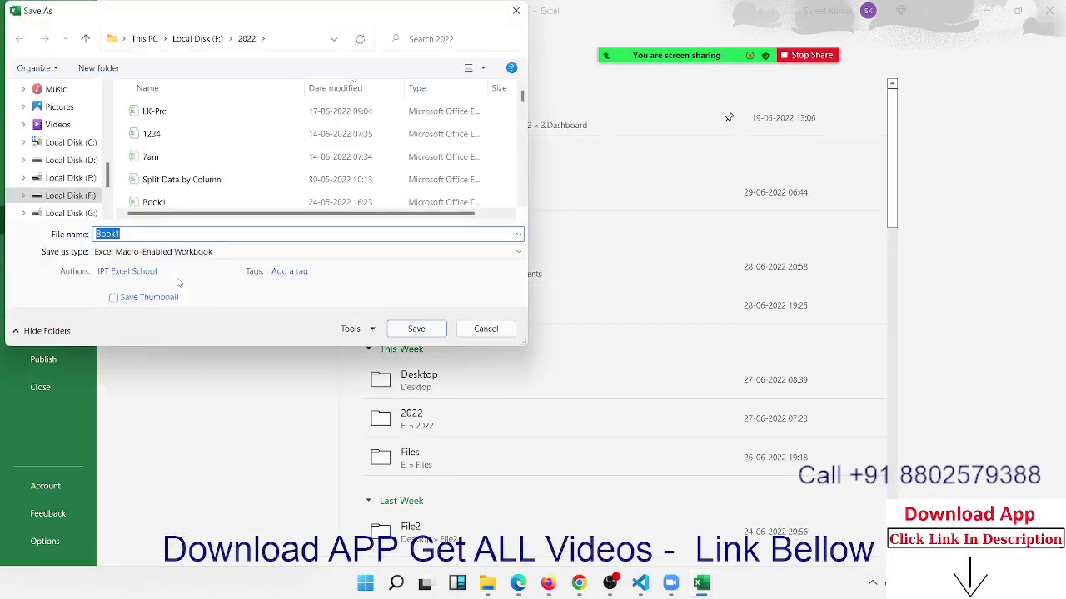
{"action": "left_click", "coordinate": [374, 332]}
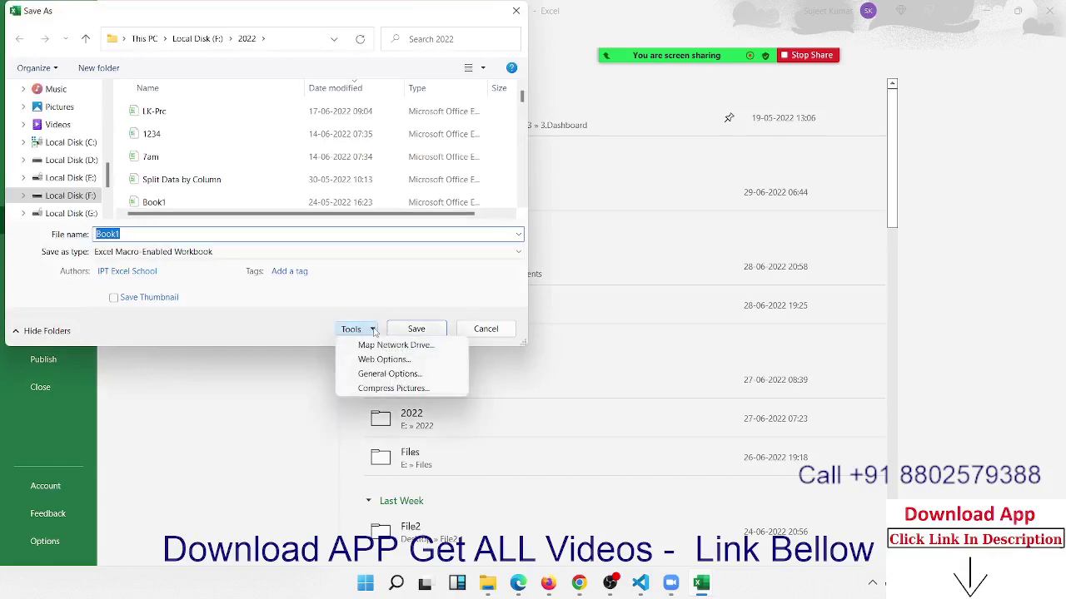
{"action": "left_click", "coordinate": [375, 372]}
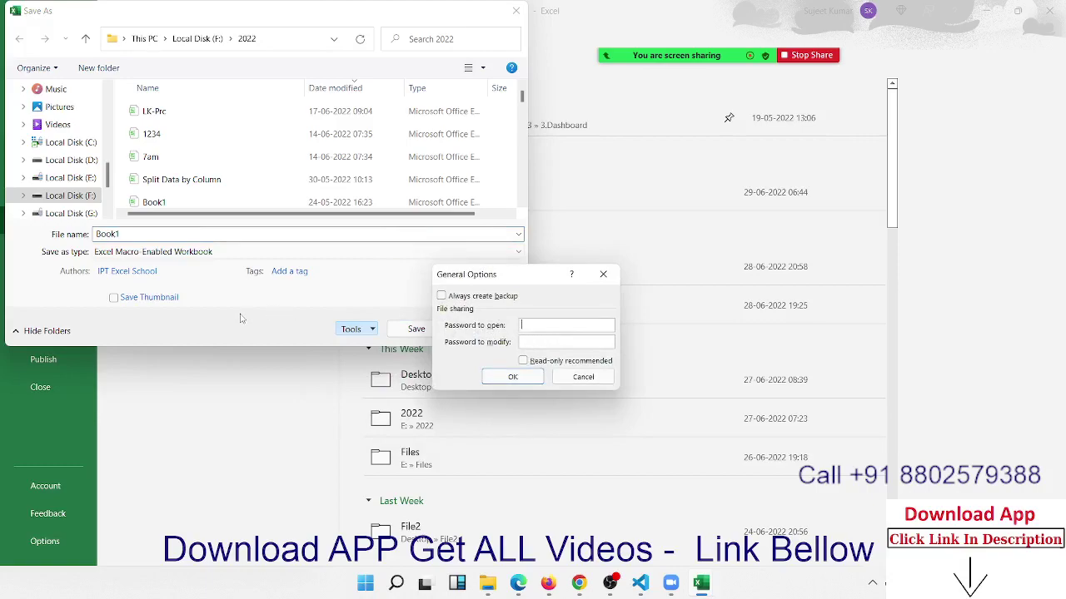
{"action": "left_click", "coordinate": [566, 379]}
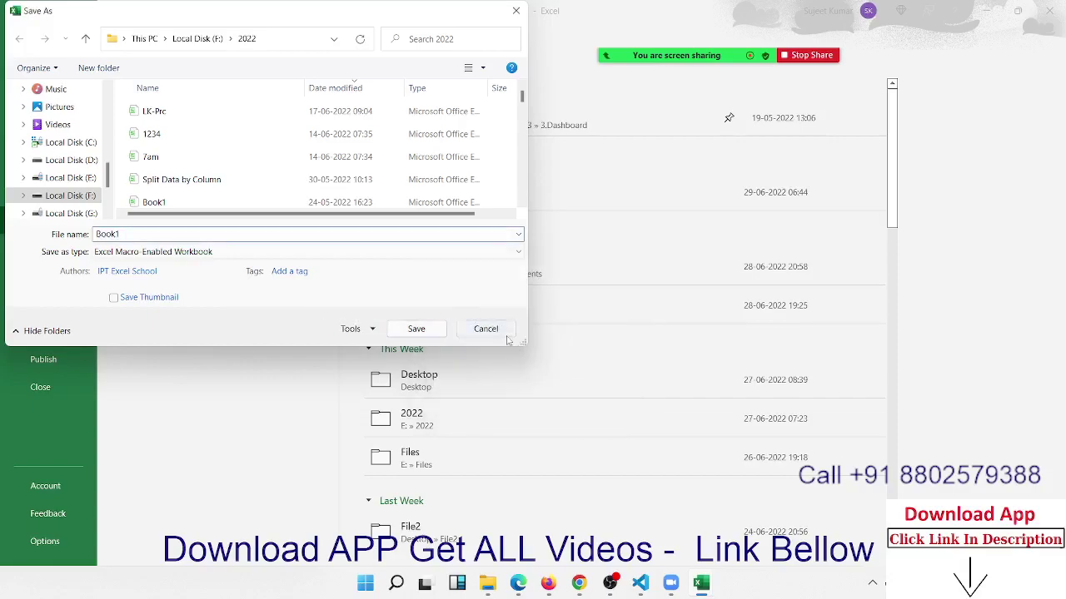
{"action": "left_click", "coordinate": [485, 329]}
{"action": "left_click", "coordinate": [47, 170]}
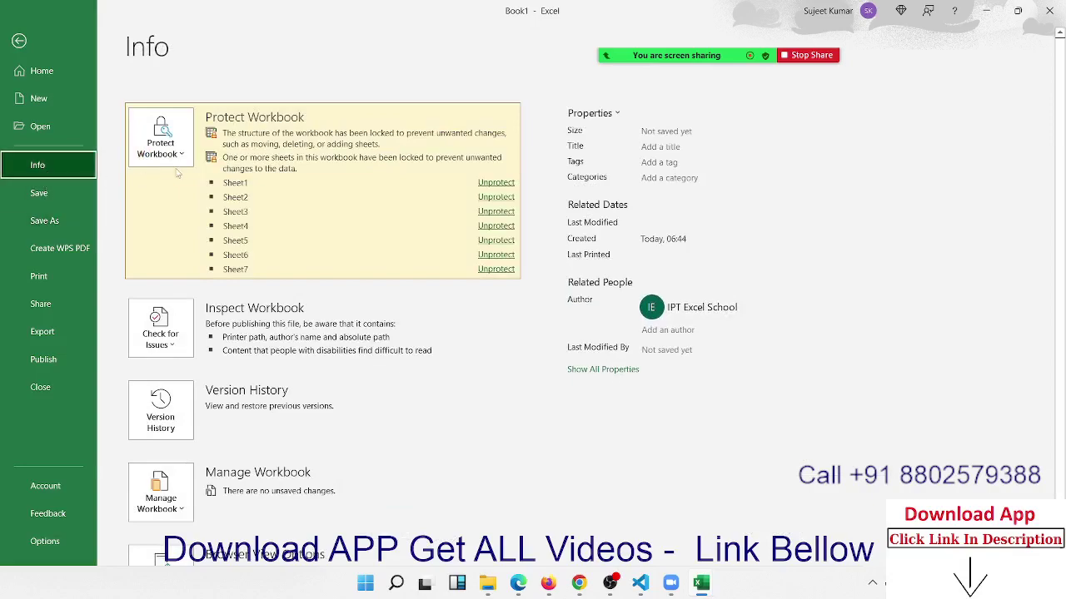
Dismiss the Encrypt with Password prompt and go back to Sheet7
{"action": "left_click", "coordinate": [180, 167]}
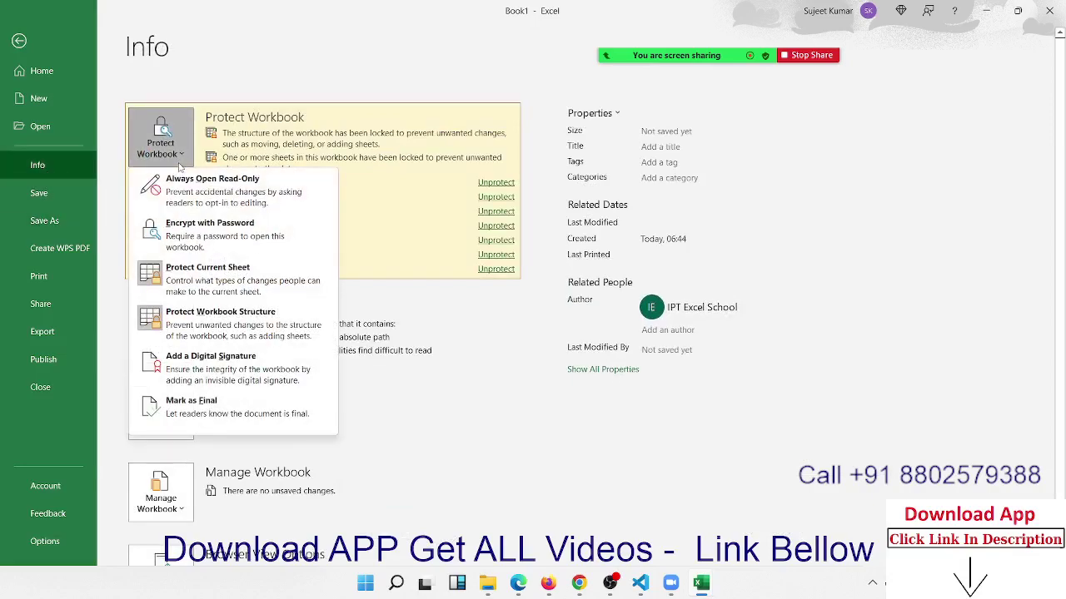
{"action": "left_click", "coordinate": [179, 237]}
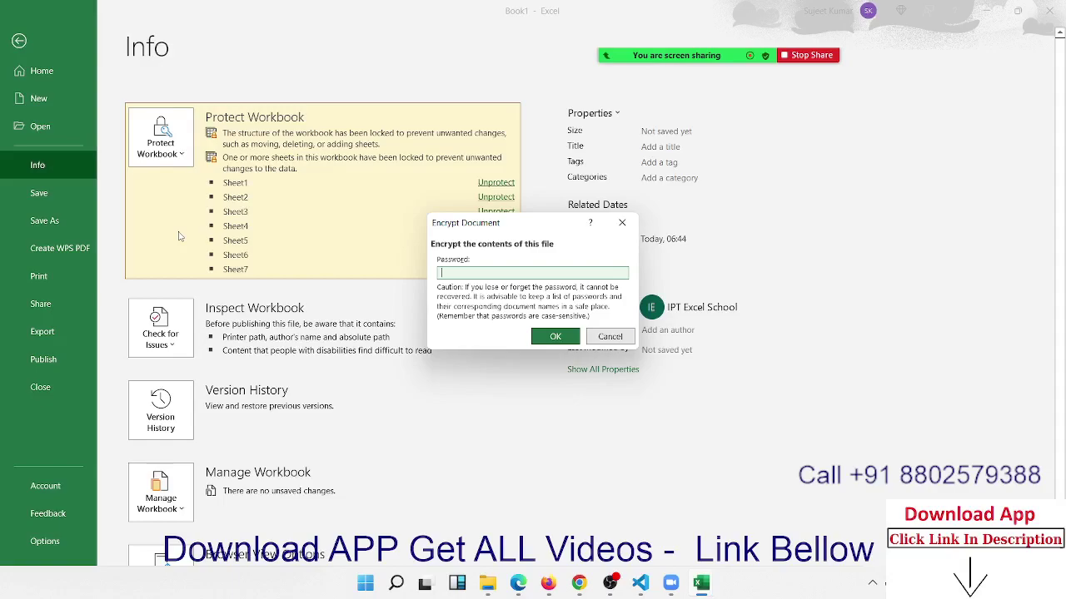
{"action": "key", "text": "Escape"}
{"action": "key", "text": "Escape"}
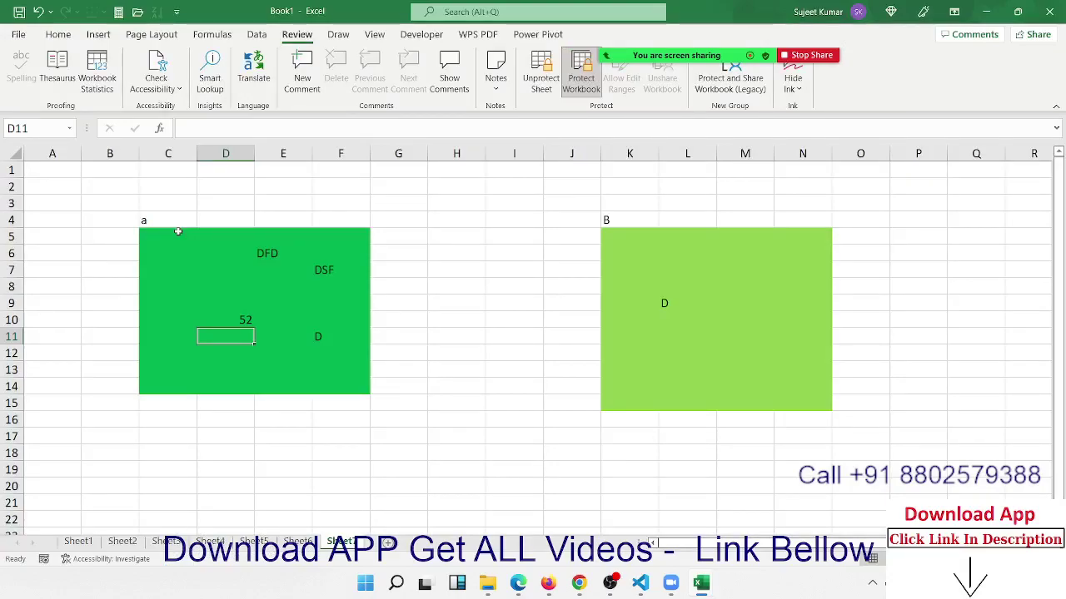
Minimize Excel with Windows+D to reveal the desktop
{"action": "key", "text": "super+d"}
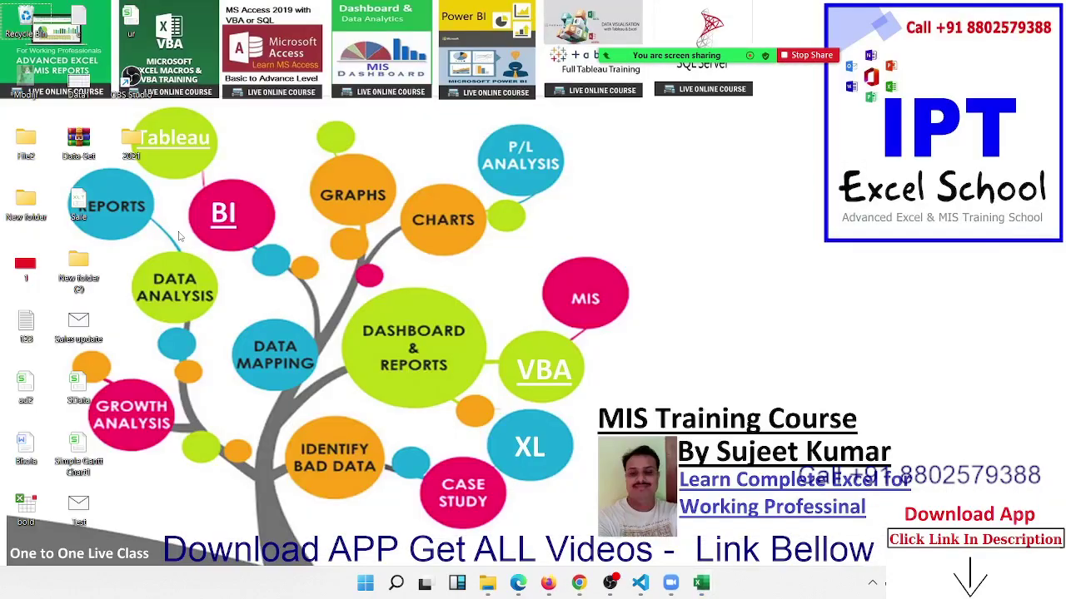